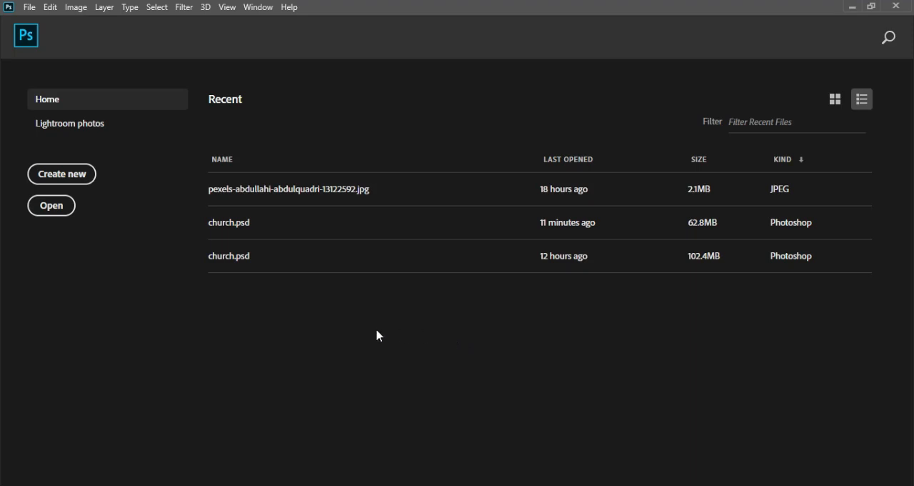
Create a 4 x 4 inch, 300 ppi RGB document with a white background and add a solid colour fill layer in #378805
click(76, 177)
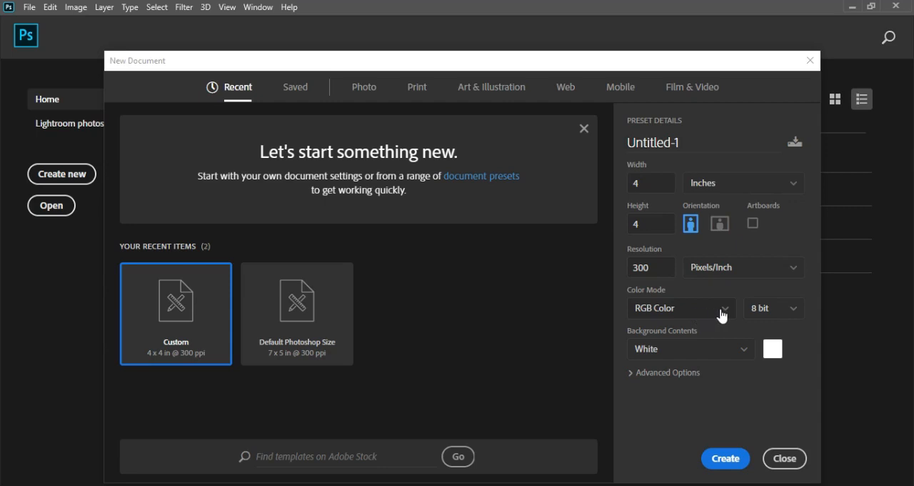
click(726, 459)
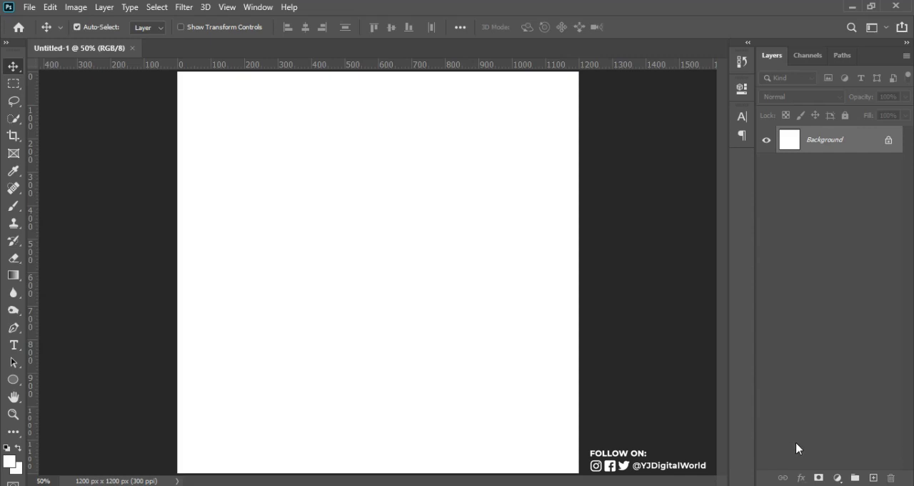
click(838, 477)
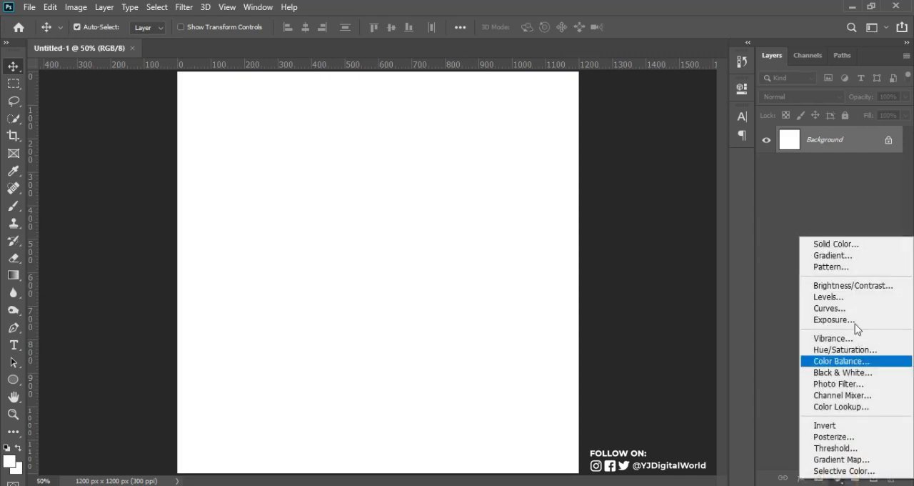
click(837, 243)
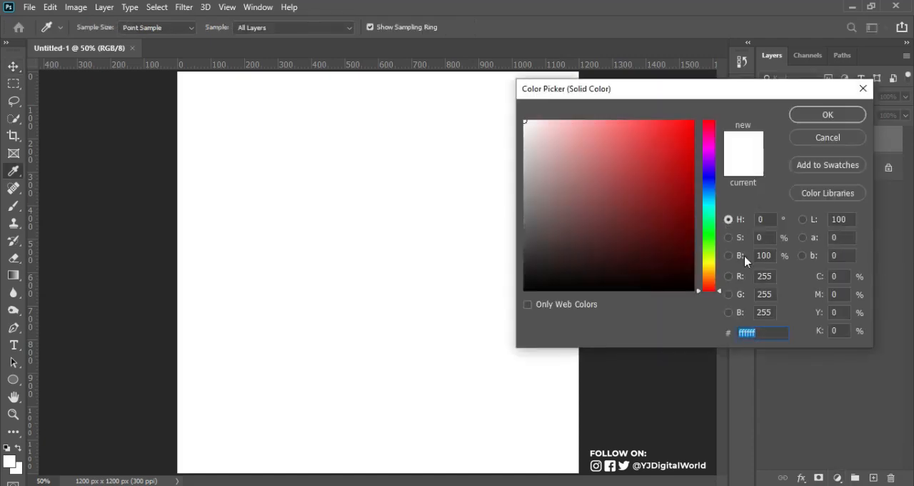
text(378805)
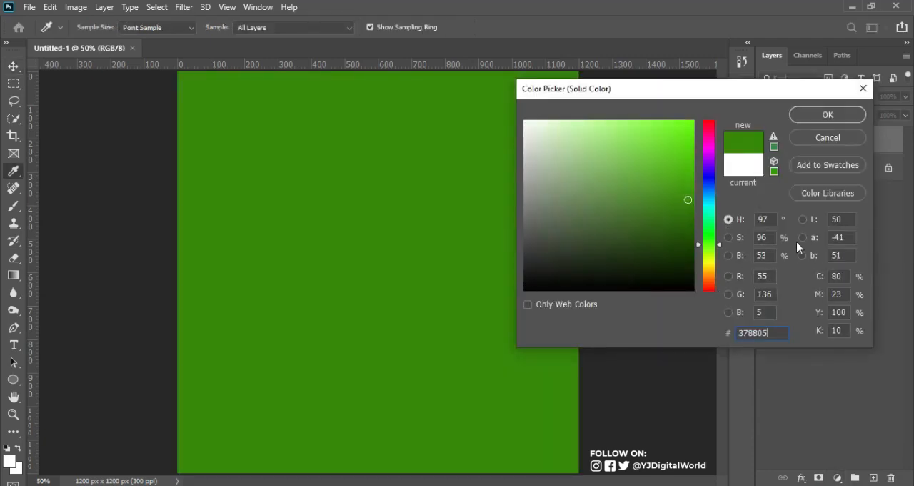
click(824, 114)
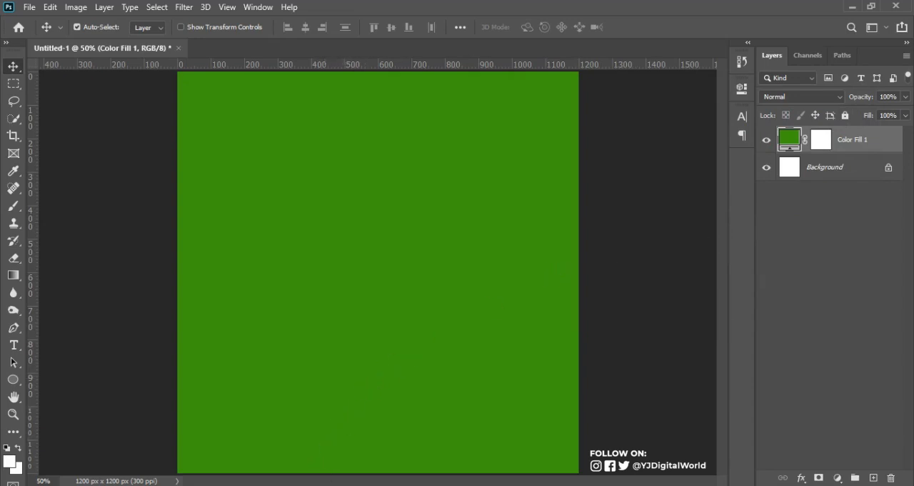
Place the liquid-purple art painting image from the DAVID WORD folder into the document above the green fill
click(311, 485)
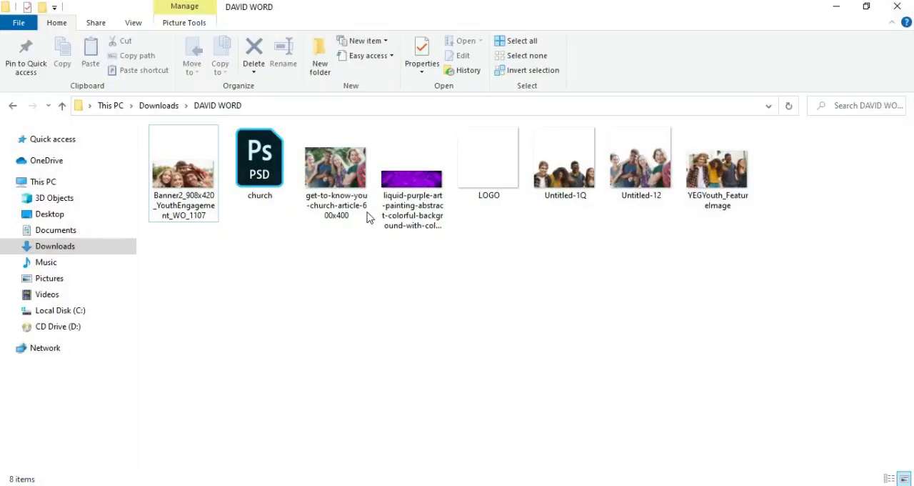
double_click(413, 178)
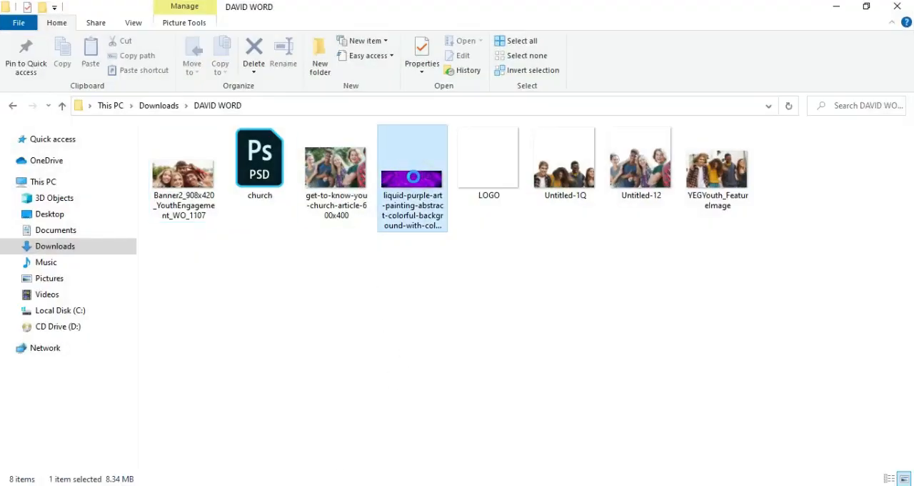
drag(415, 183, 560, 485)
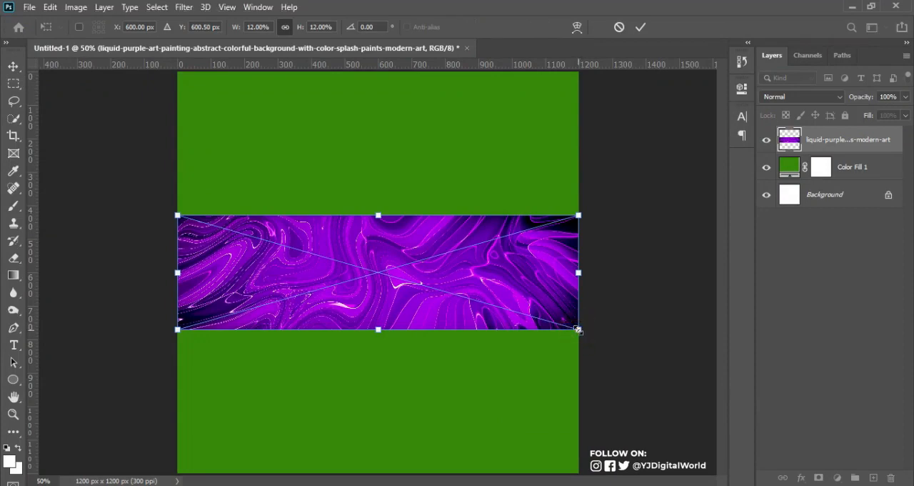
Scale the placed purple image proportionally to about 43% so it covers the whole canvas
drag(578, 329, 847, 482)
key(ctrl+minus)
key(ctrl+minus)
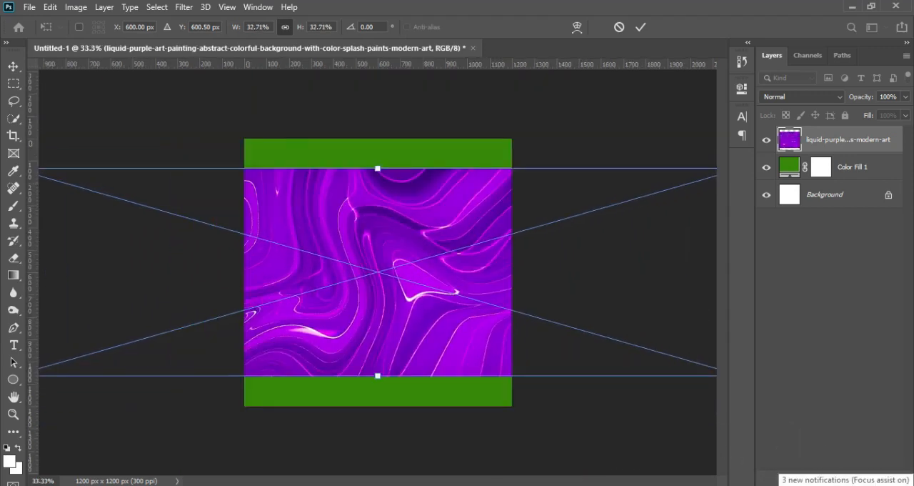
drag(651, 349, 736, 377)
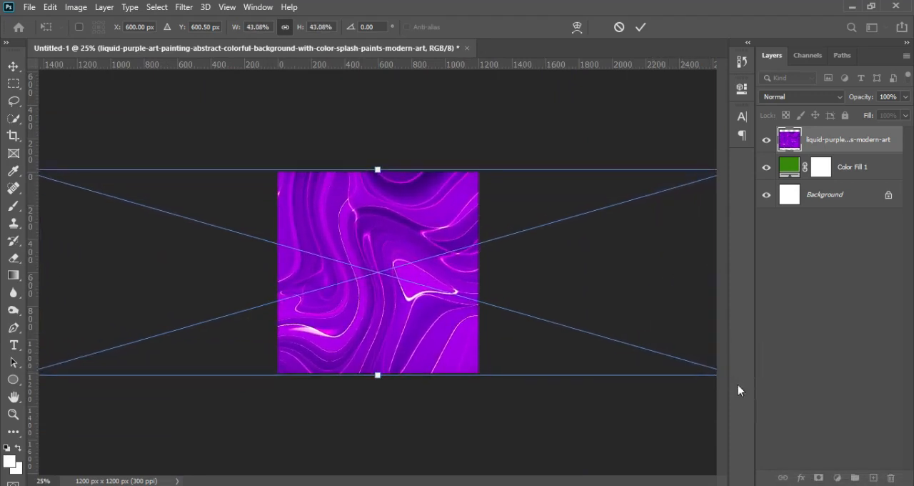
click(643, 28)
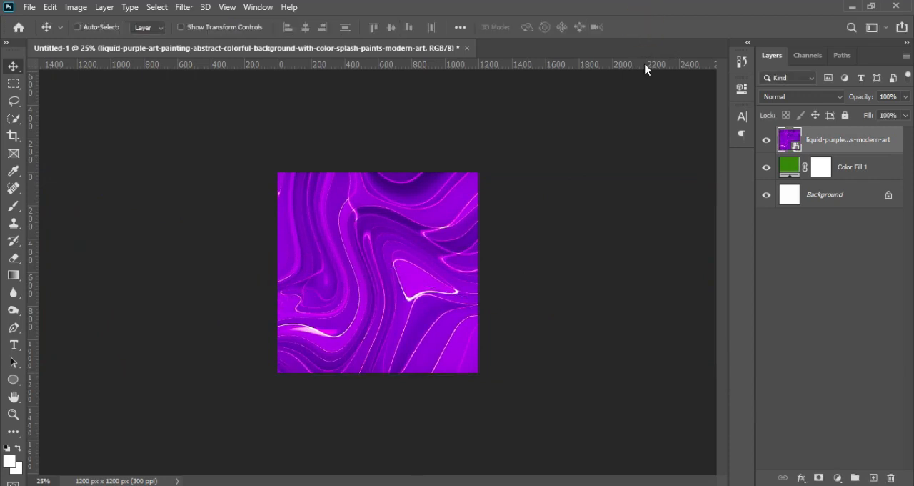
Apply a Field Blur of 64 px to the purple image layer
key(ctrl+plus)
key(ctrl+plus)
key(ctrl+minus)
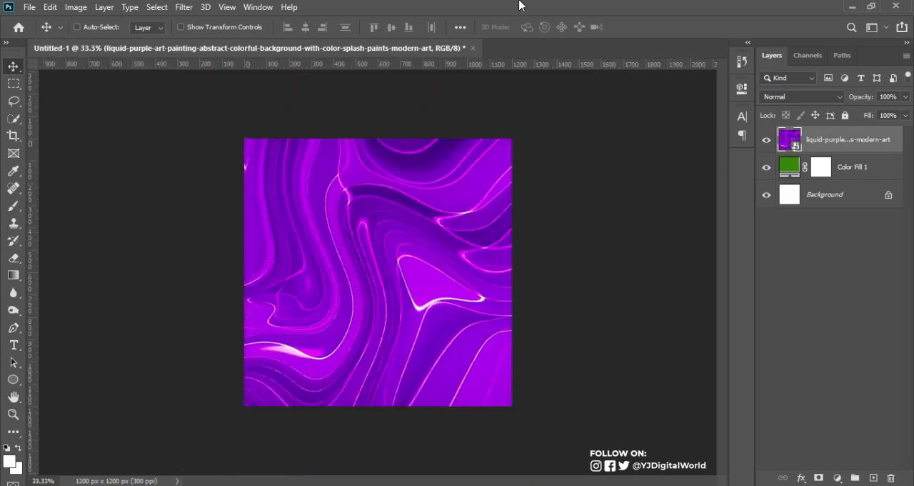
key(ctrl+plus)
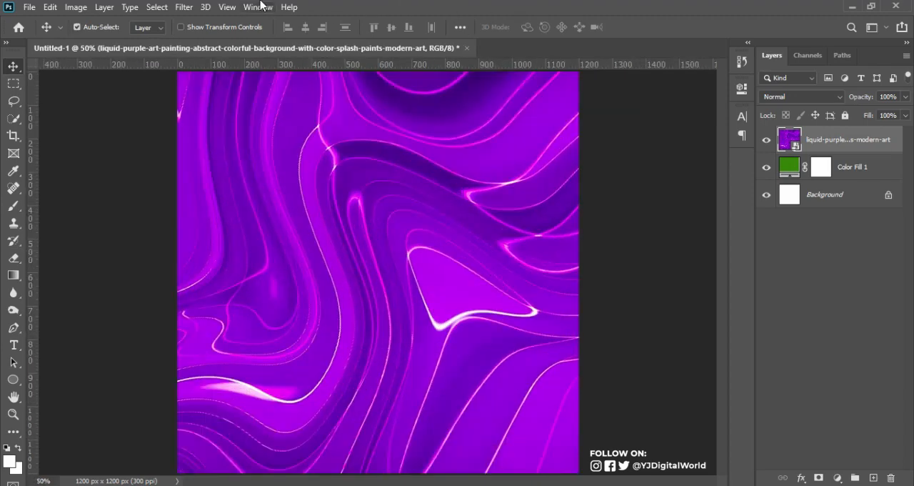
click(184, 8)
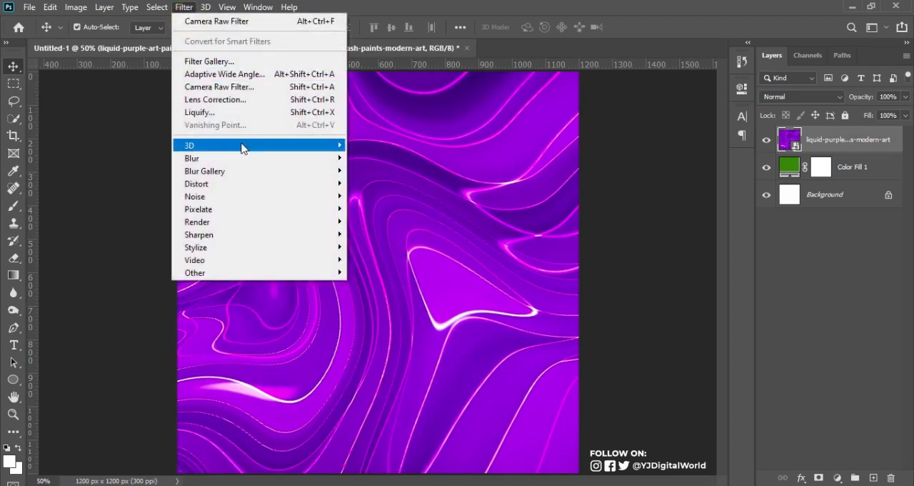
mouse_move(270, 171)
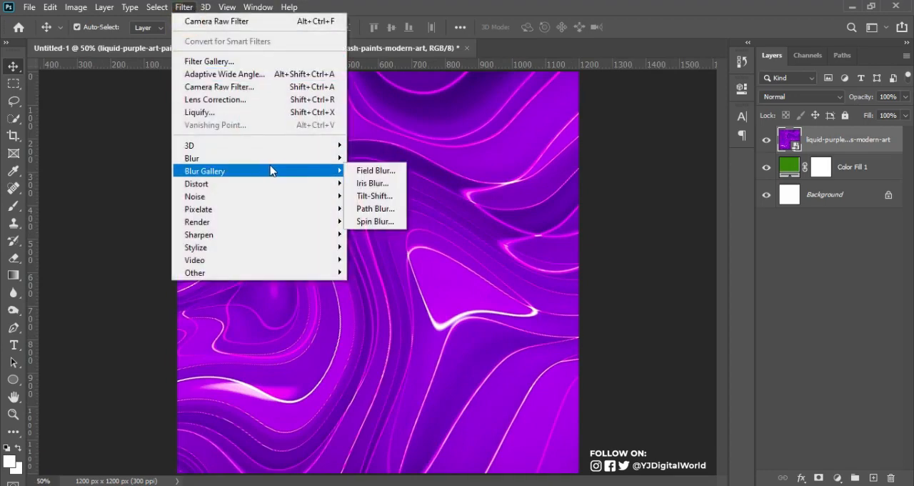
click(368, 170)
click(870, 95)
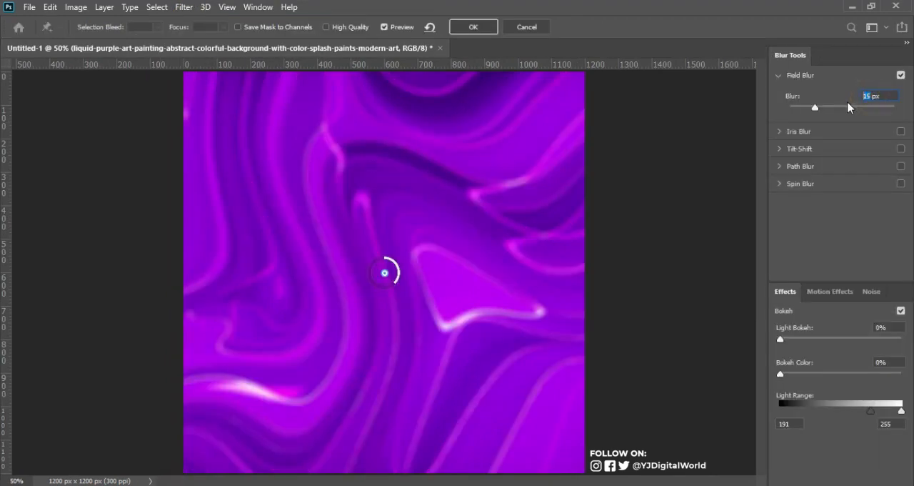
key(BackSpace)
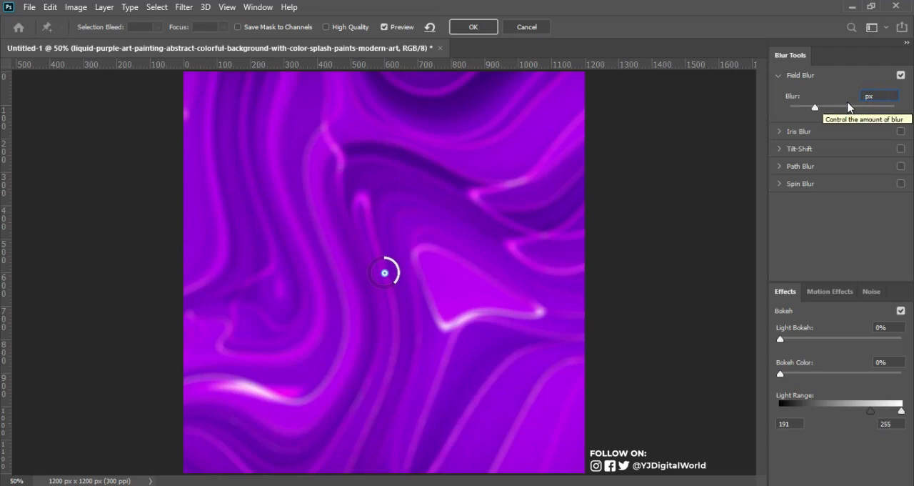
text(64)
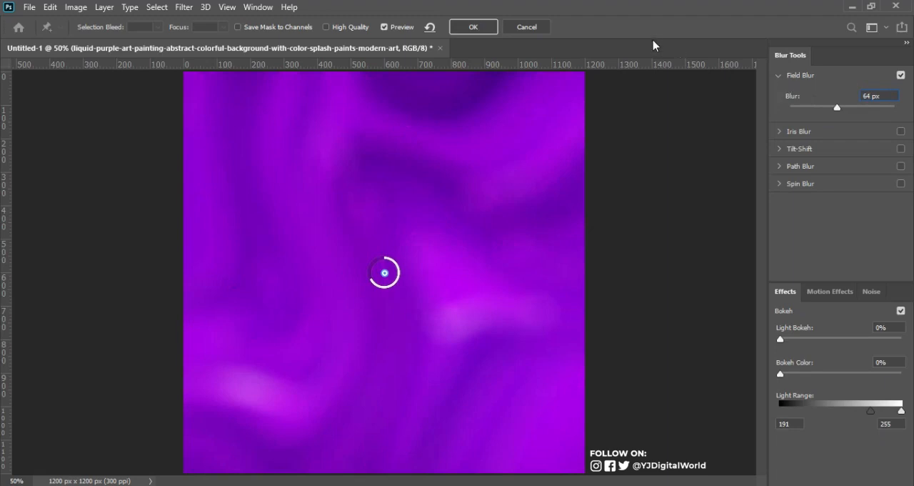
click(481, 28)
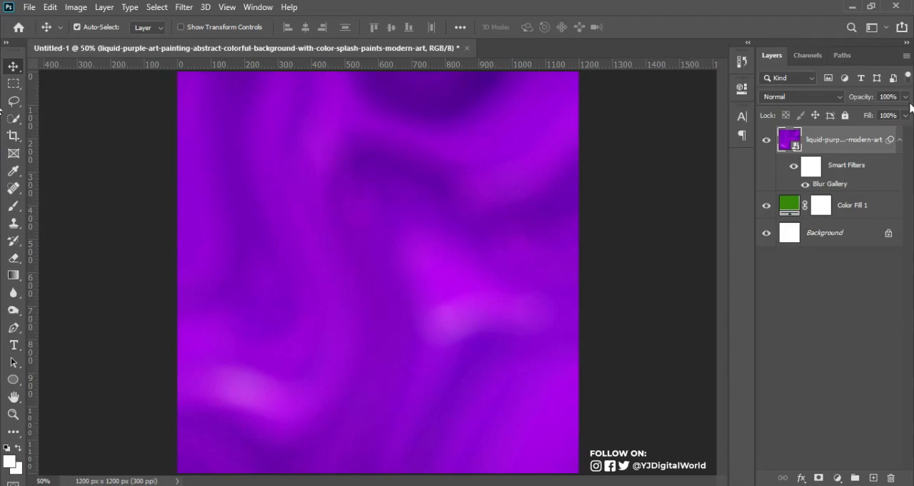
Collapse the purple image layer's smart filter list and set its blend mode to Luminosity
click(900, 138)
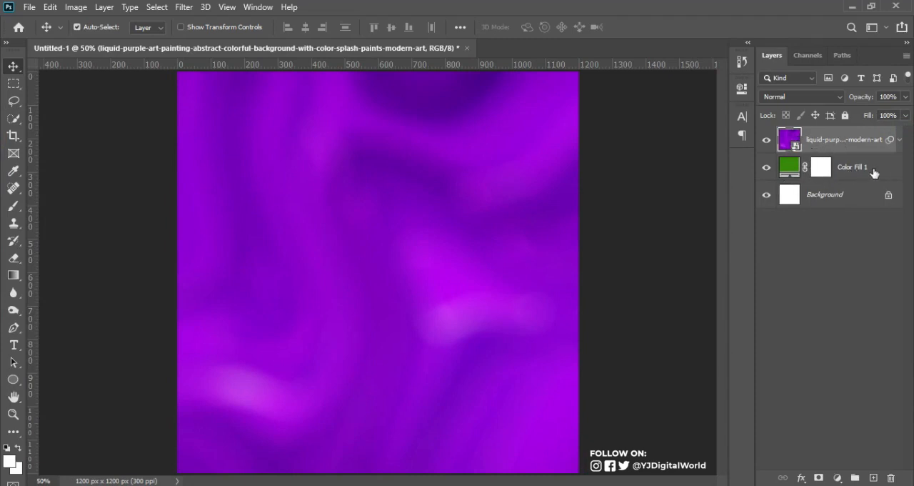
click(826, 95)
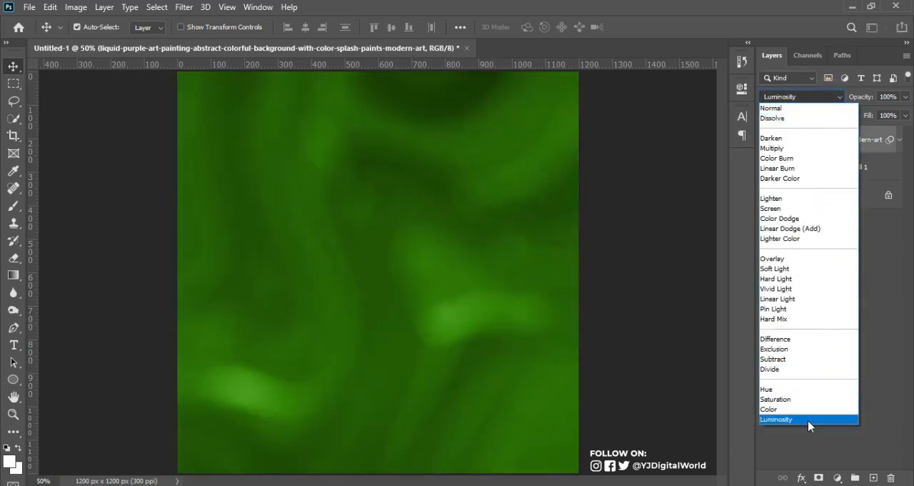
click(808, 421)
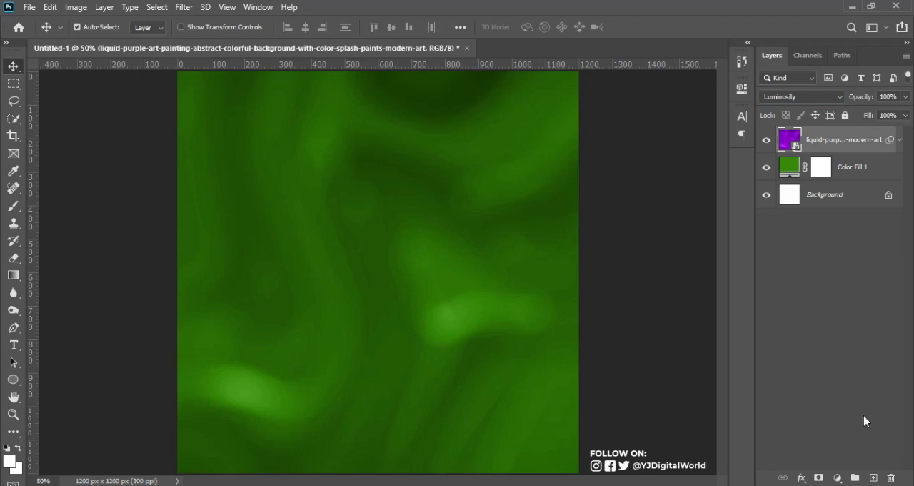
Add a new layer named NOISE in Soft Light mode, filled with the neutral 50% gray
alt+click(875, 478)
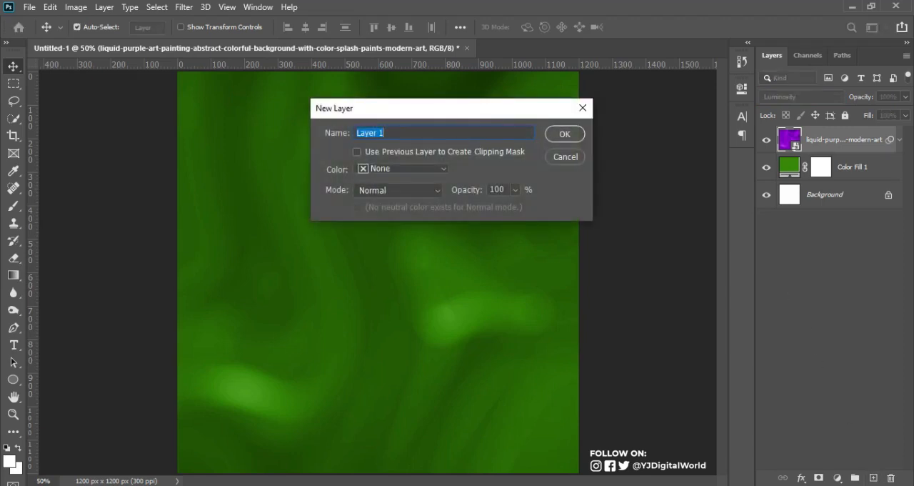
text(NOISE)
click(423, 194)
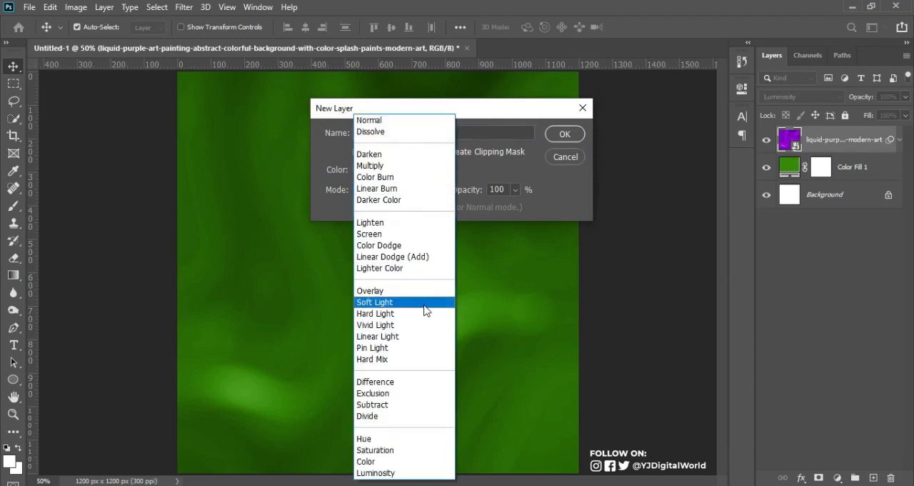
click(422, 302)
click(397, 208)
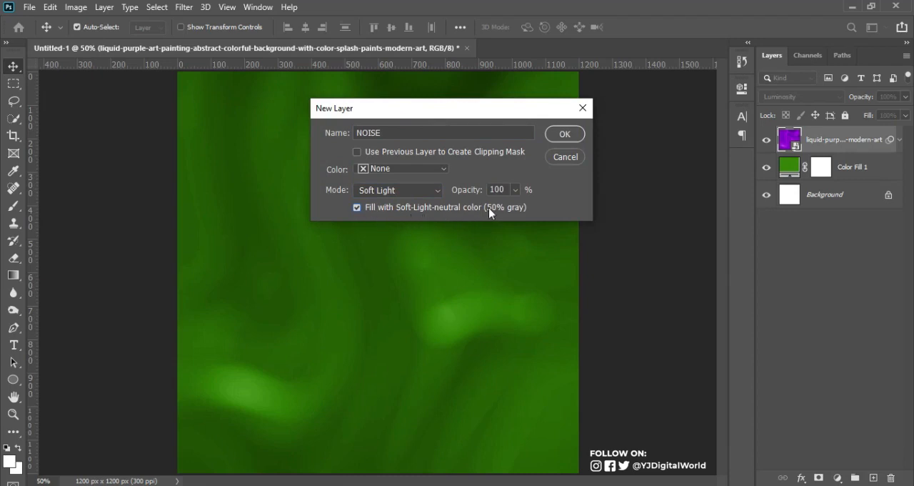
click(565, 135)
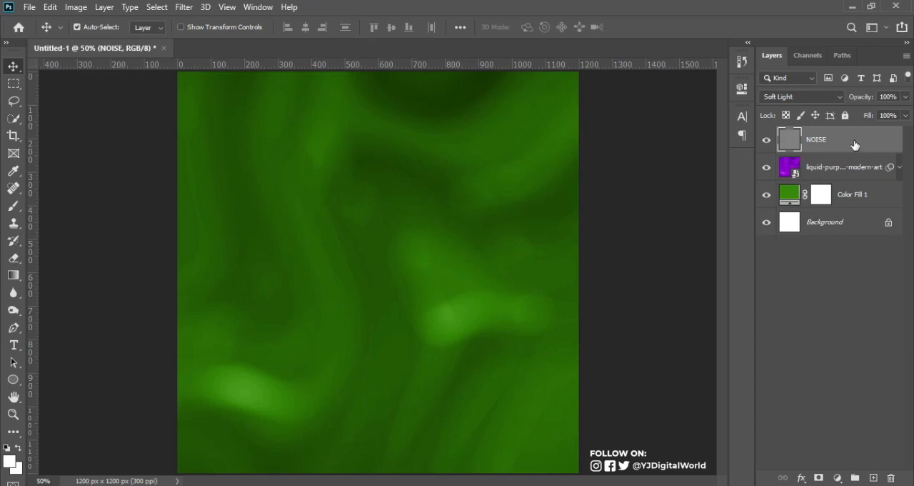
Convert the NOISE layer to a smart object
double_click(851, 143)
right_click(851, 147)
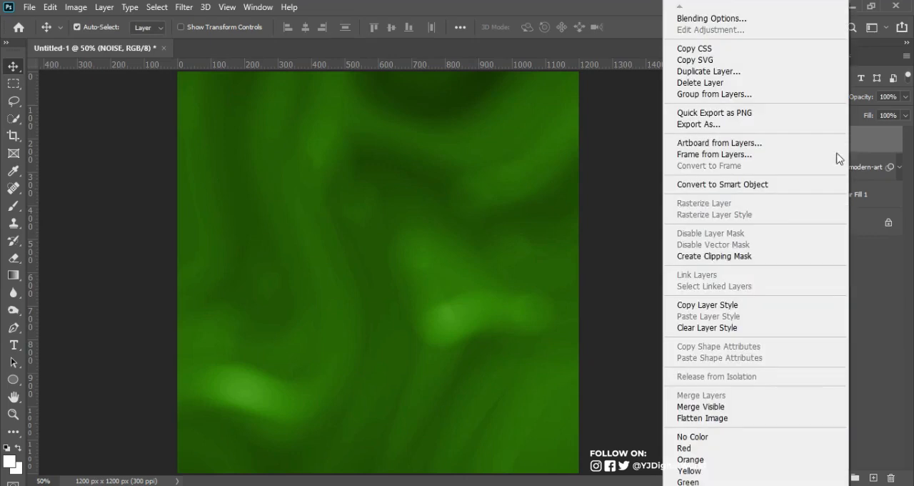
click(785, 188)
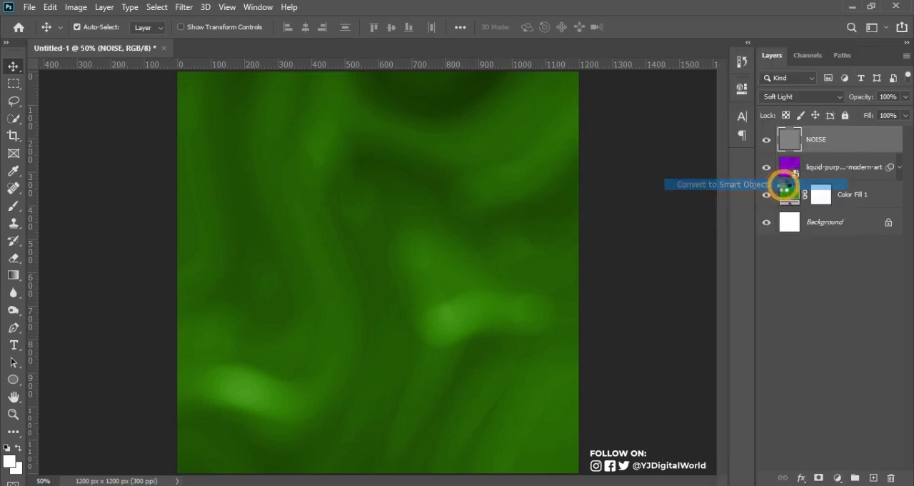
Apply the Add Noise filter to the NOISE layer at 8.69%, Uniform and Monochromatic, and collapse its smart filter list
click(183, 7)
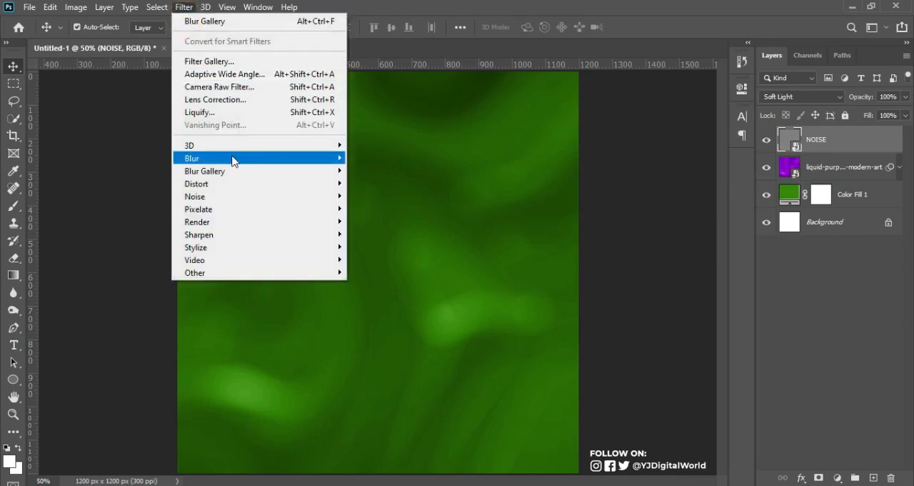
mouse_move(257, 197)
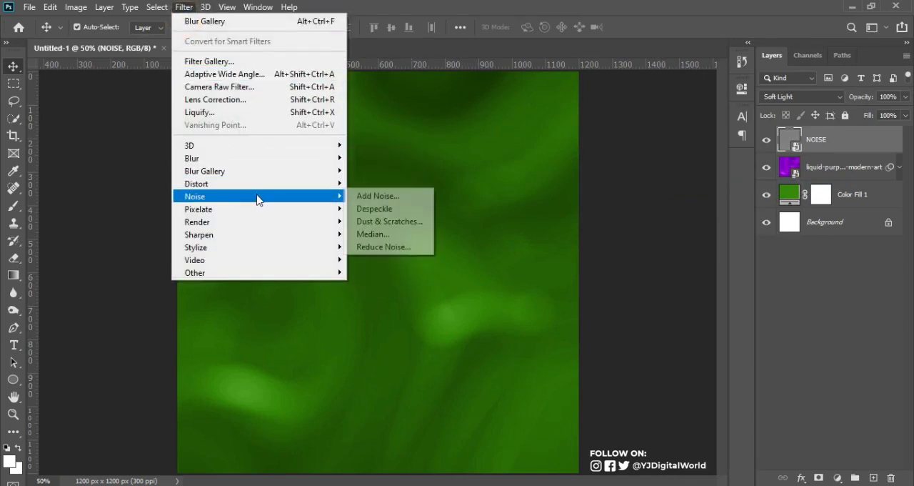
click(360, 196)
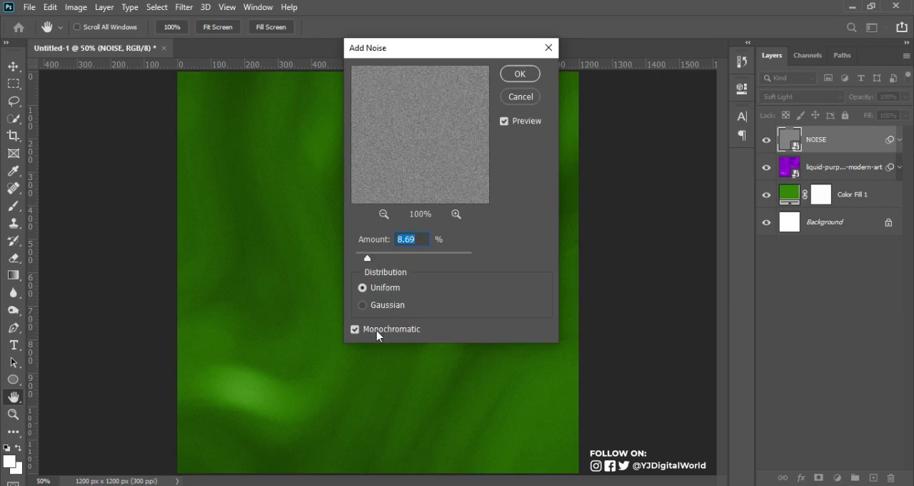
click(422, 238)
click(526, 76)
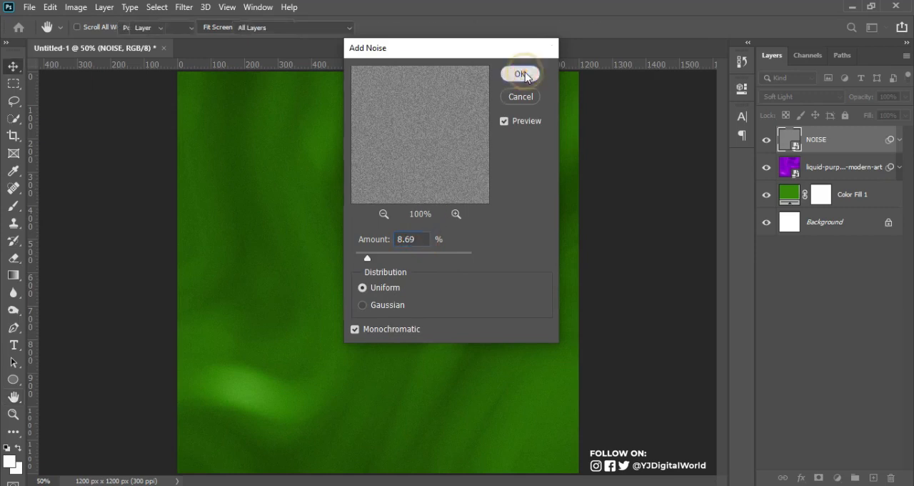
click(899, 139)
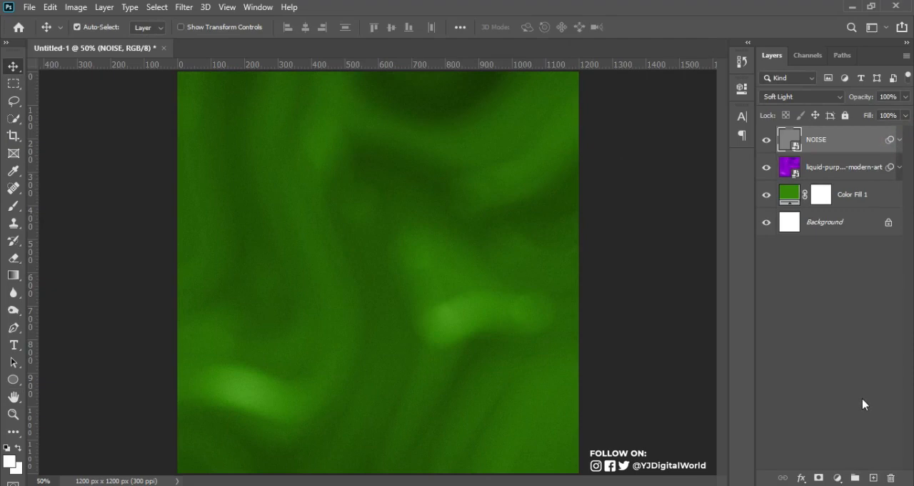
Add a Curves adjustment layer above NOISE with a slight S-curve that lifts the highlights and lowers the shadows
click(838, 477)
click(832, 309)
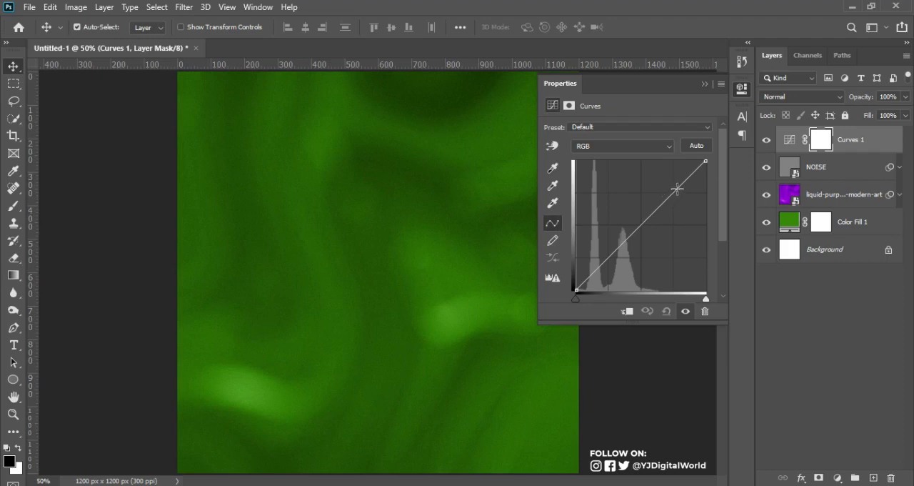
click(673, 190)
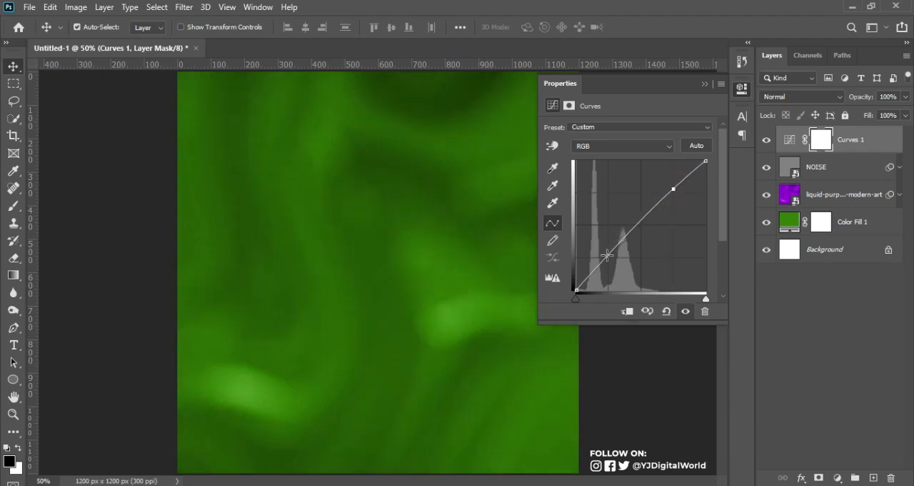
drag(606, 255, 607, 262)
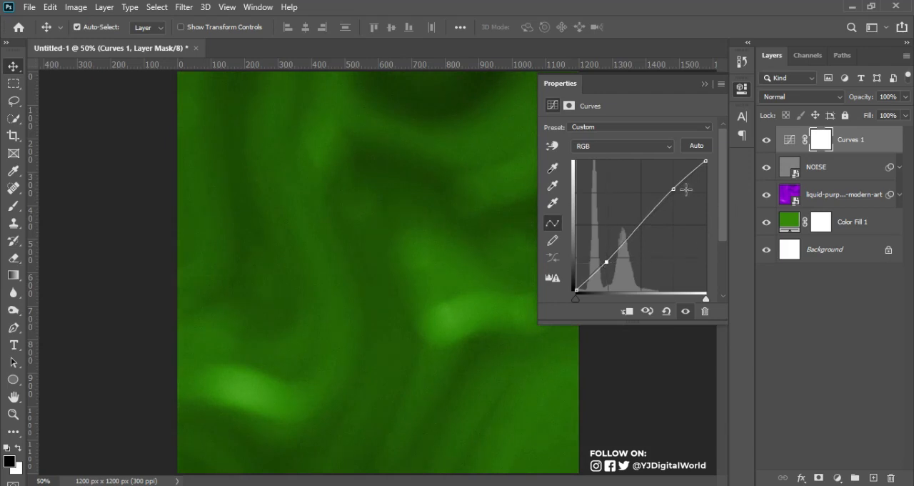
drag(673, 189, 671, 188)
click(705, 84)
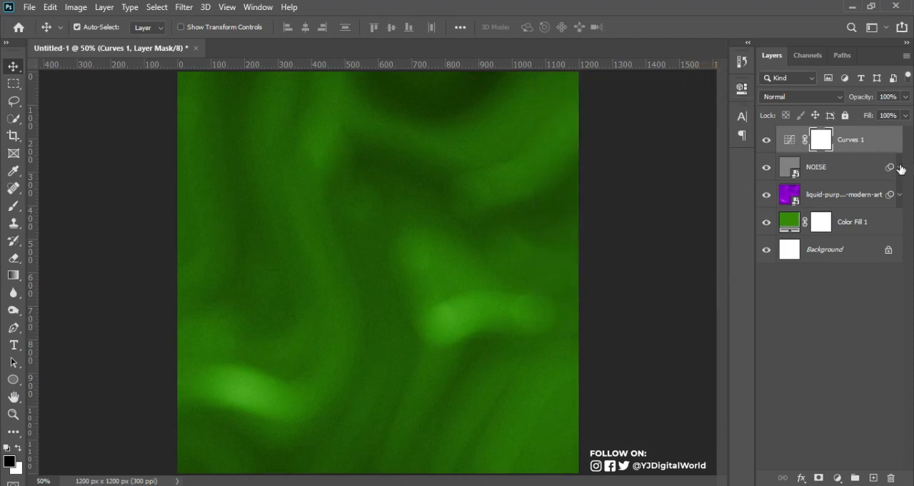
Group the layers from Curves 1 through Color Fill 1 and name the group BG
click(889, 141)
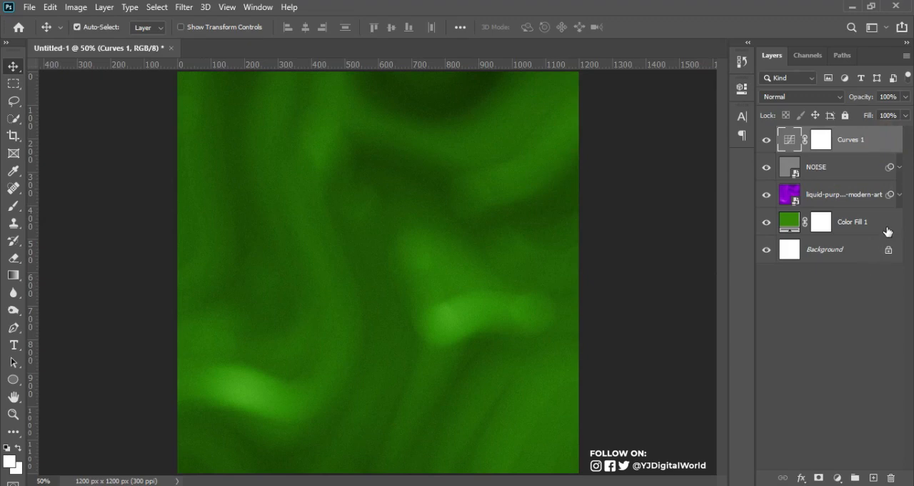
shift+click(888, 230)
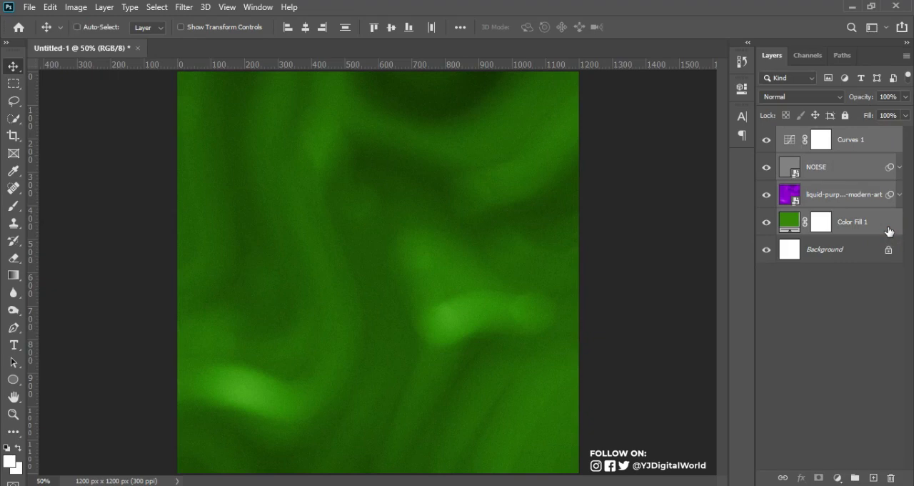
key(ctrl+g)
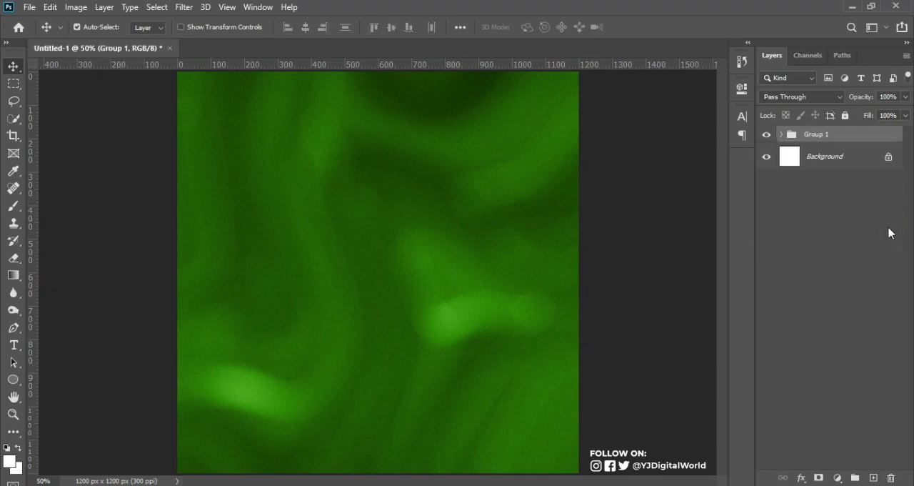
double_click(820, 135)
text(BG)
key(Return)
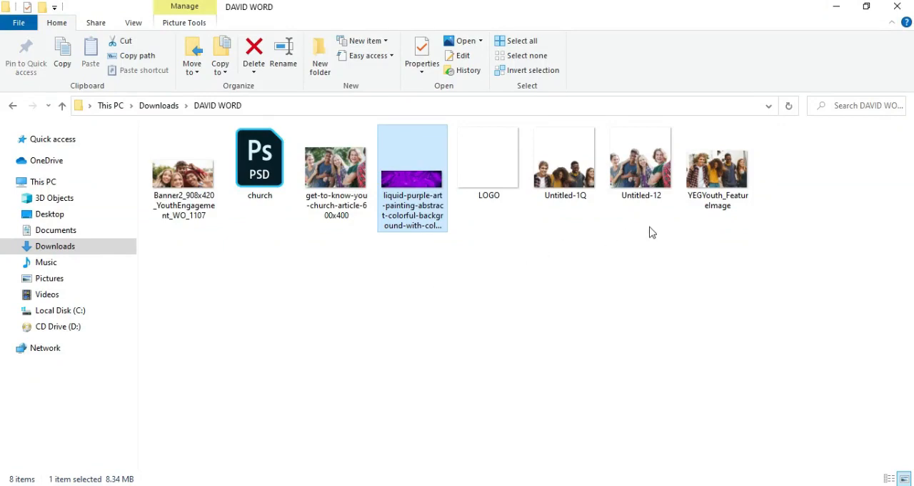
Place the Untitled-12 image of the laughing young people on the canvas and convert its layer to a smart object
click(638, 167)
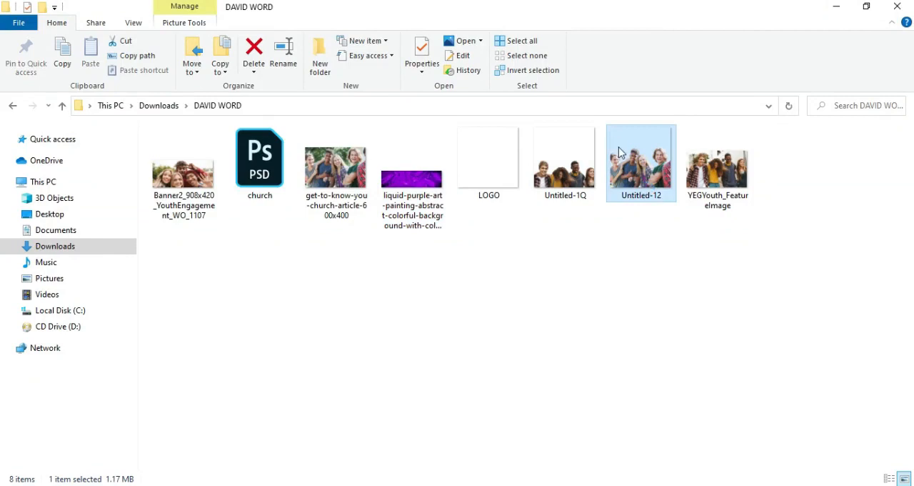
drag(645, 174, 431, 345)
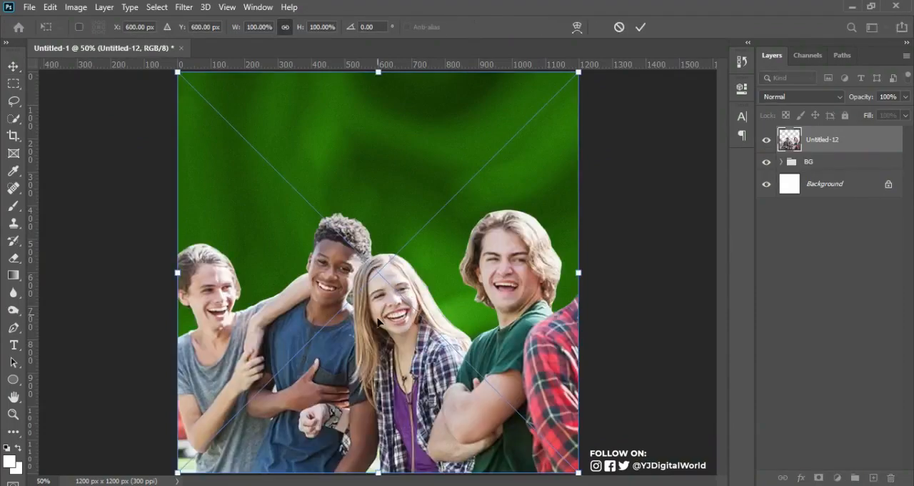
click(501, 173)
click(641, 27)
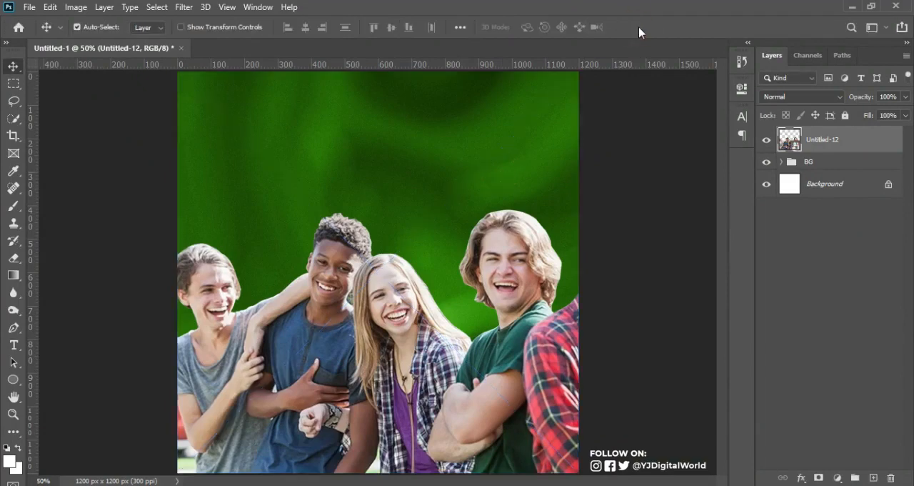
right_click(869, 143)
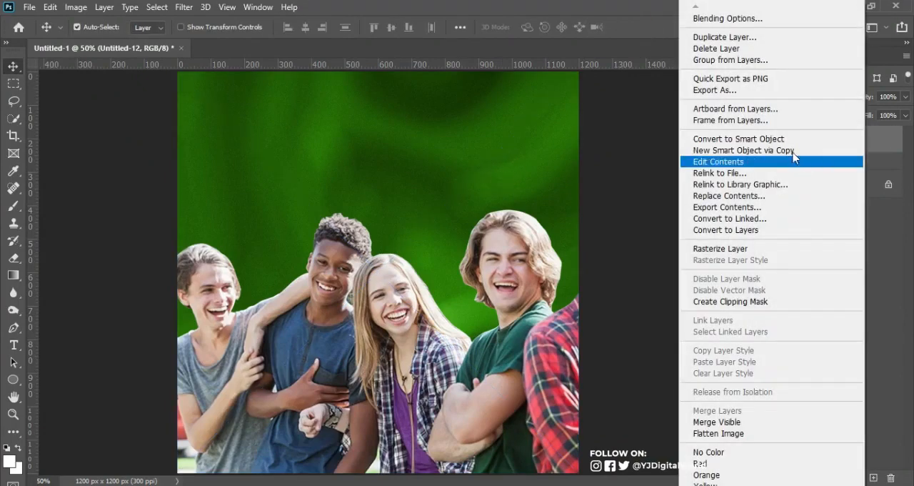
click(796, 139)
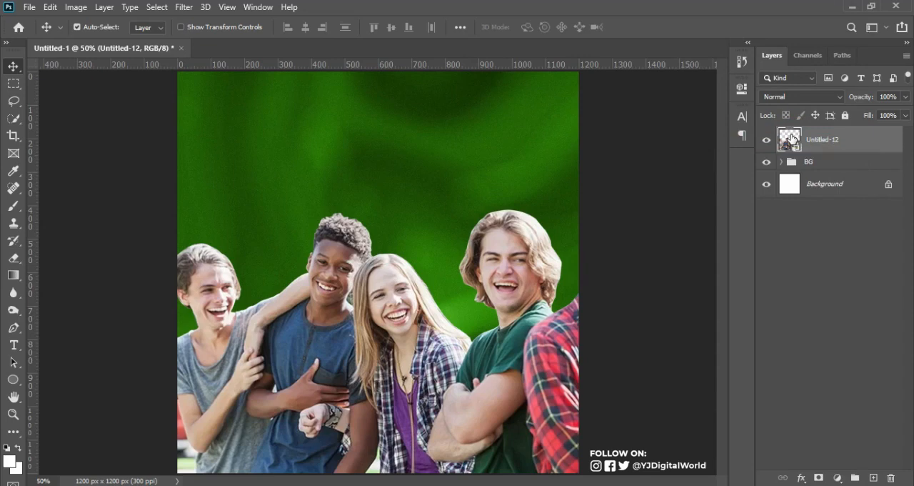
Scale the Untitled-12 layer to about 108% and move it down so the group is cropped at the canvas's lower edge
key(ctrl)
key(ctrl+t)
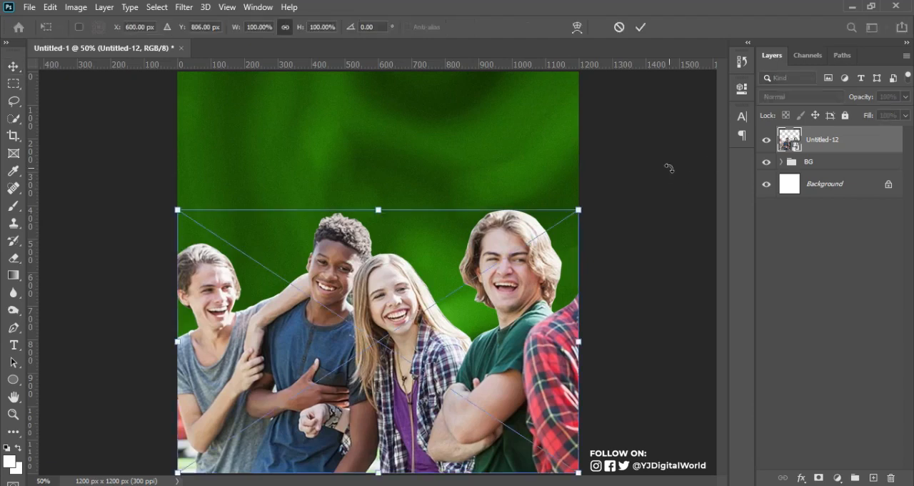
drag(581, 208, 601, 194)
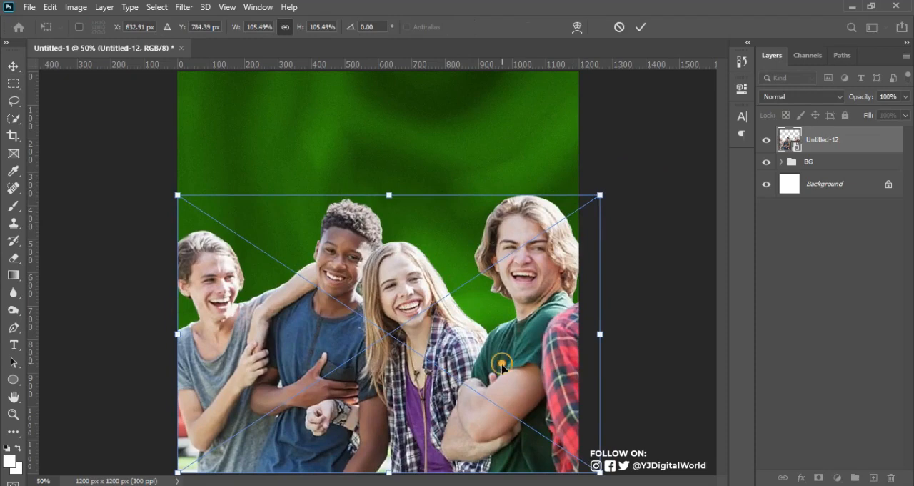
drag(506, 360, 505, 467)
mouse_move(604, 292)
mouse_down()
mouse_move(627, 287)
mouse_move(609, 291)
mouse_move(618, 288)
mouse_up()
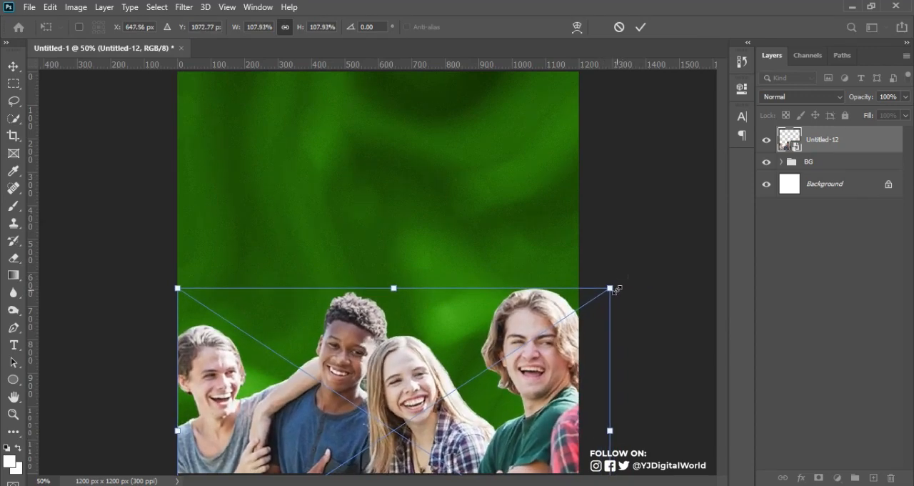
key(Return)
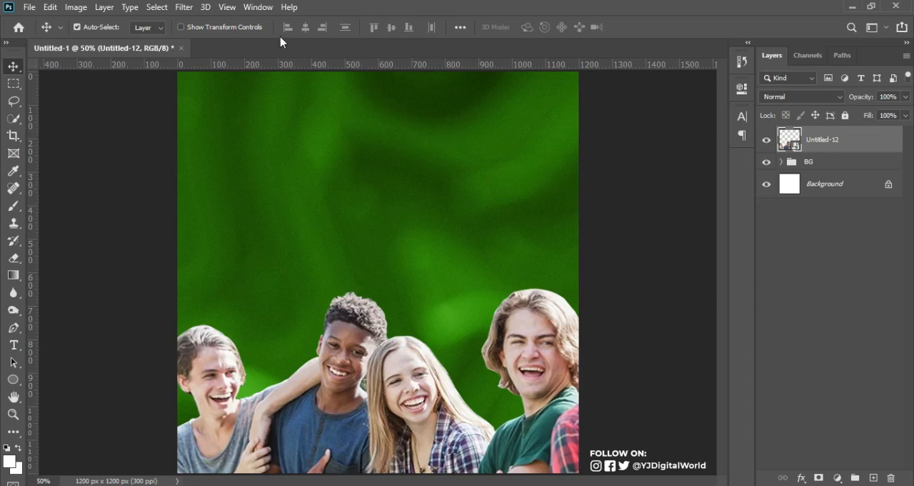
Start a Camera Raw filter on the Untitled-12 layer with Exposure -1.60, Contrast -33 and Highlights -39
click(185, 9)
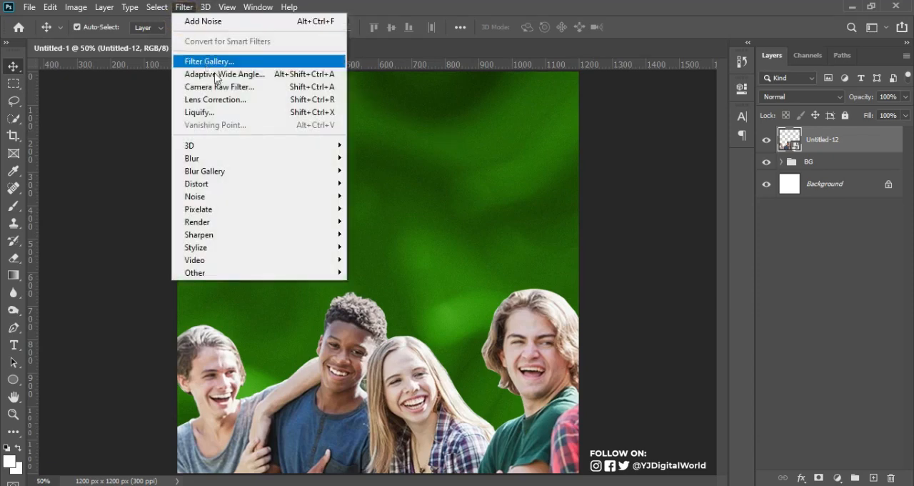
click(230, 87)
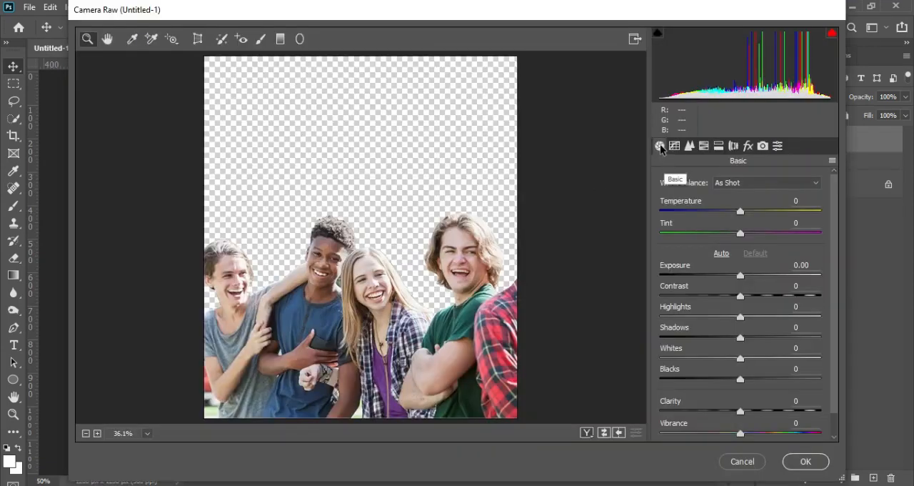
click(660, 146)
drag(739, 277, 715, 278)
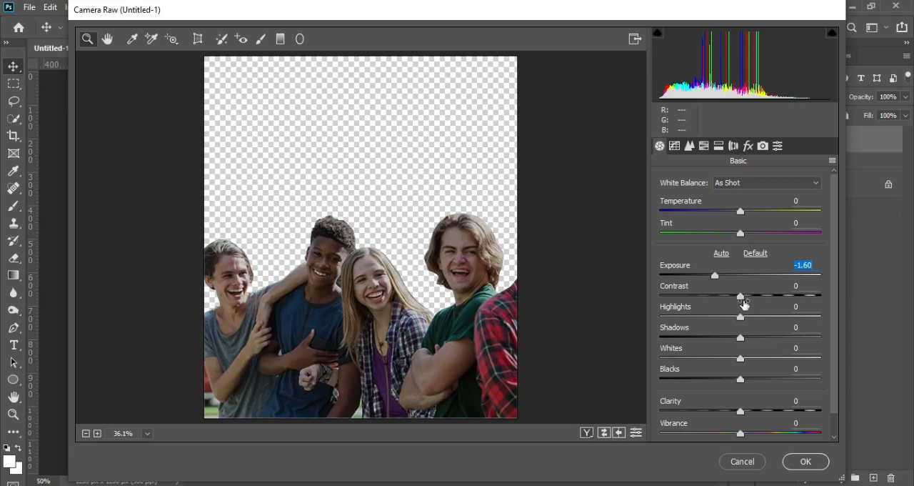
drag(740, 298, 715, 304)
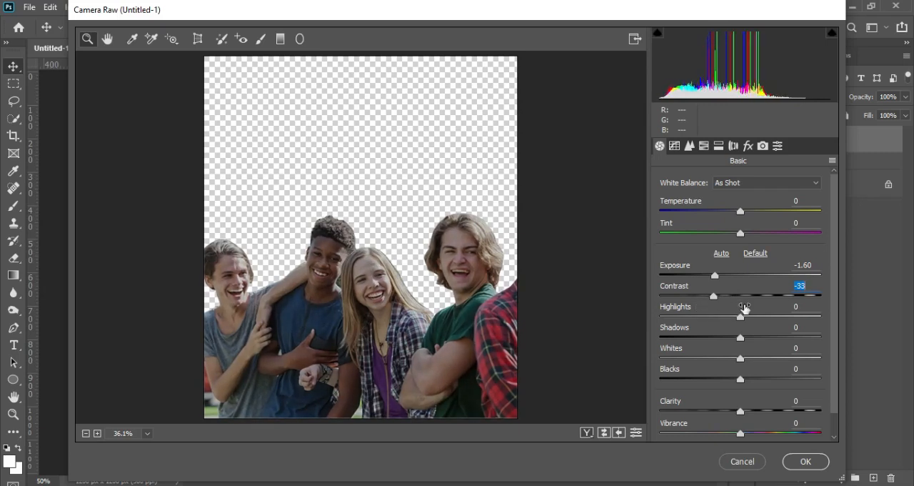
click(741, 316)
drag(755, 322, 710, 321)
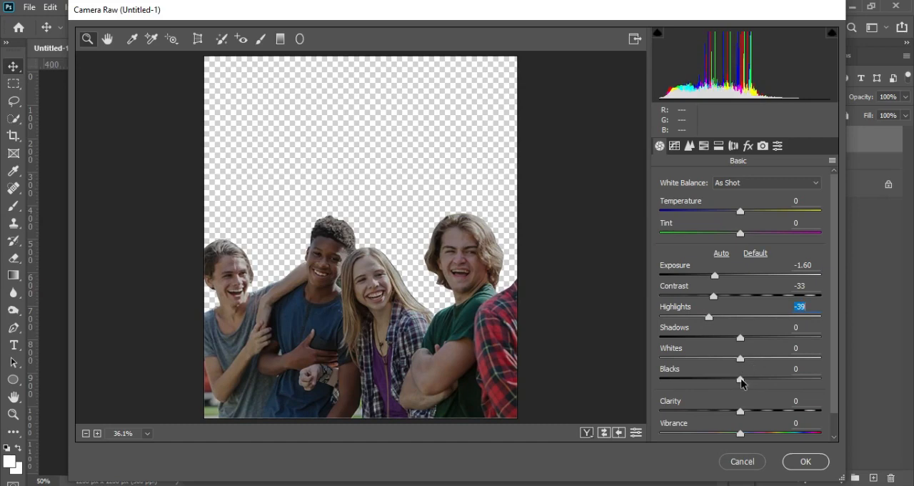
Set the Camera Raw Blacks to -41, Clarity to +8 and Vibrance to +5
drag(741, 381, 708, 383)
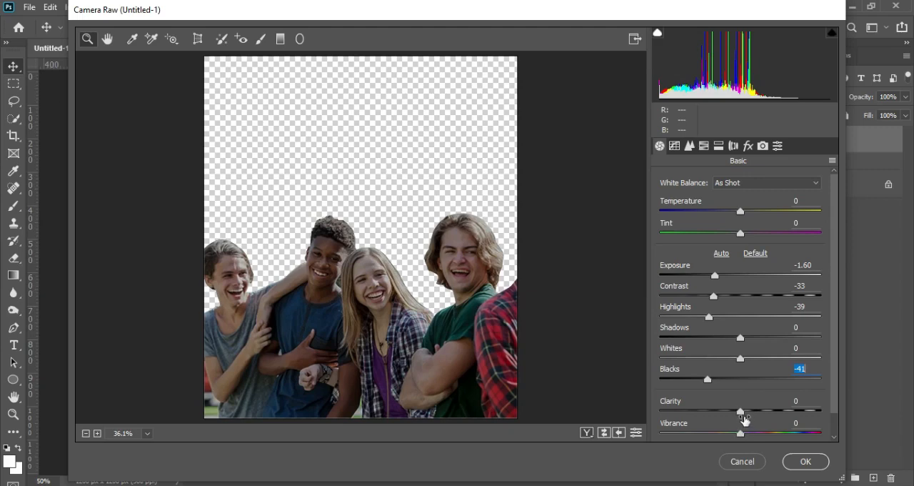
drag(741, 414, 746, 438)
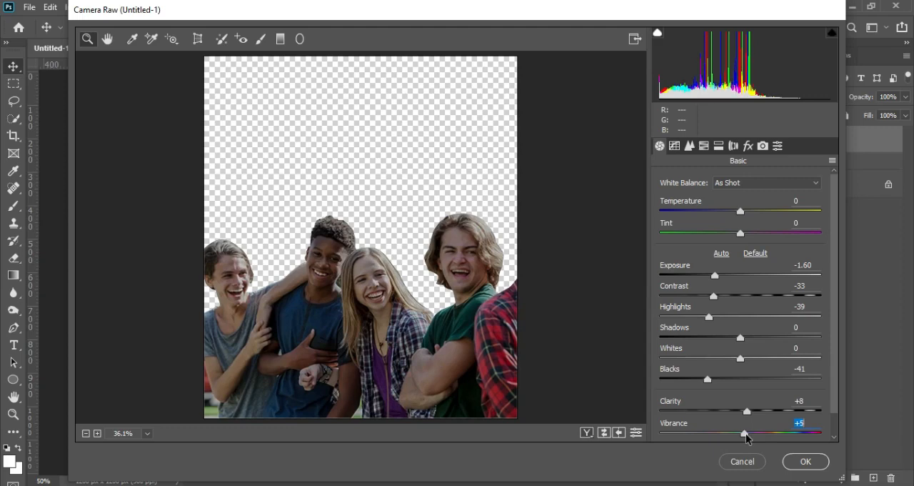
drag(833, 288, 841, 256)
Set the Camera Raw grain amount to 7 and, after trying -3, reset the Dehaze amount to 0
click(750, 147)
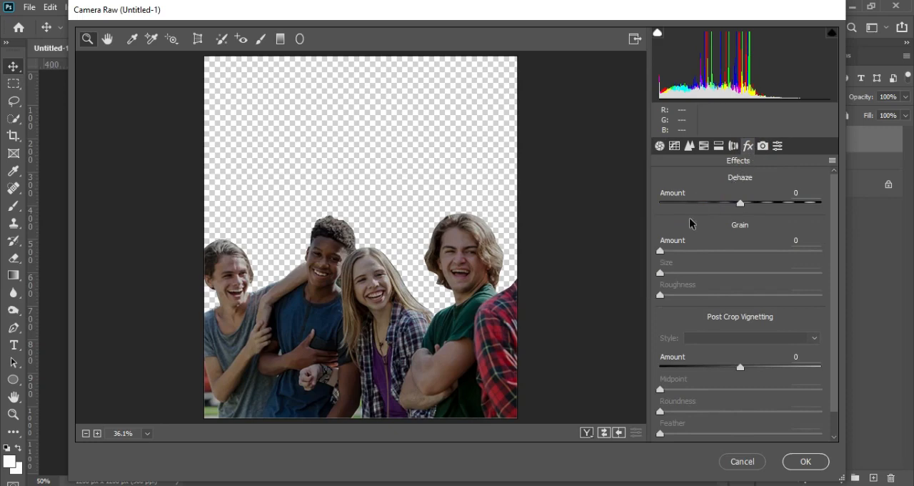
click(663, 250)
drag(663, 251, 672, 253)
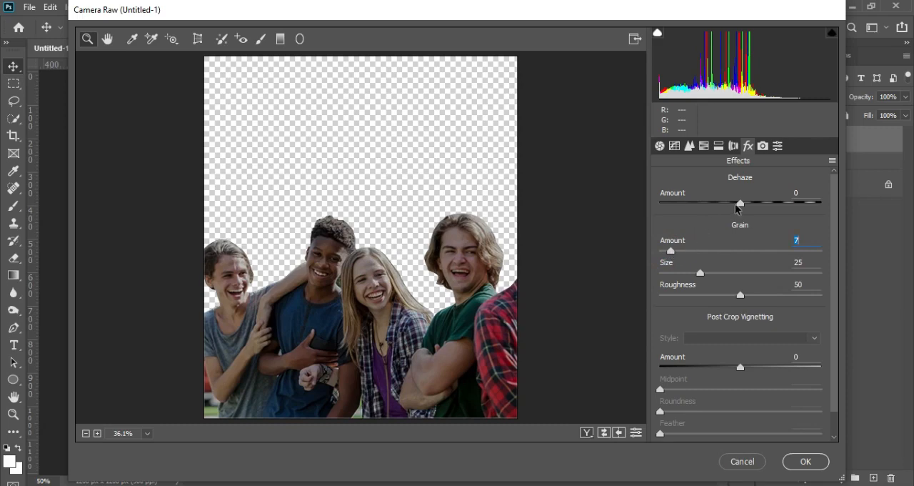
mouse_move(739, 206)
mouse_down()
mouse_move(723, 207)
mouse_move(738, 208)
mouse_up()
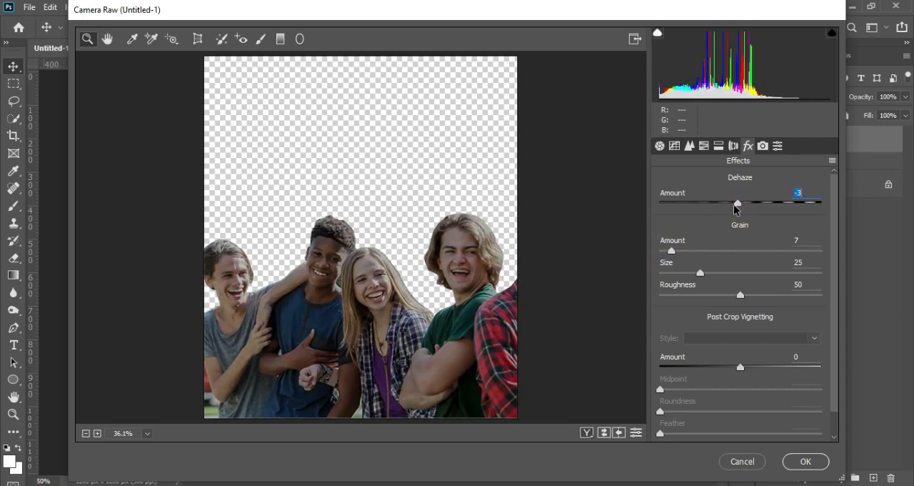
double_click(738, 205)
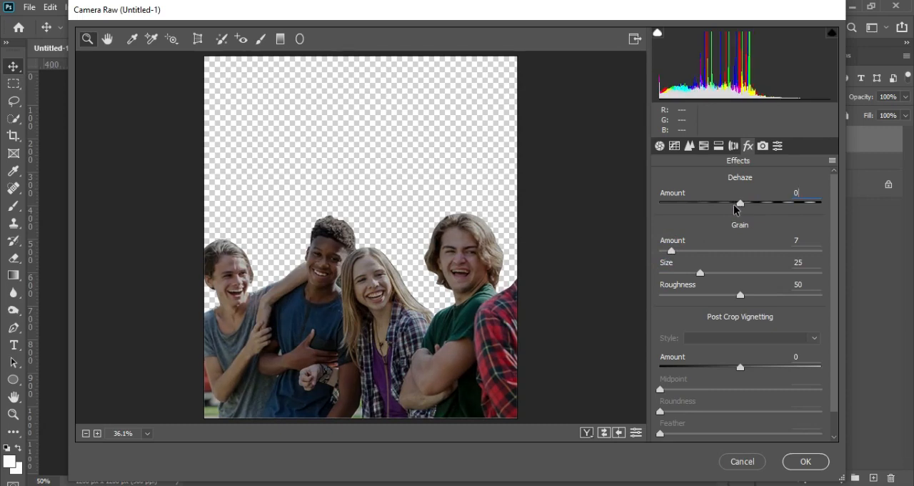
Add a slight amount of sharpening to the photo and apply the Camera Raw filter
click(690, 146)
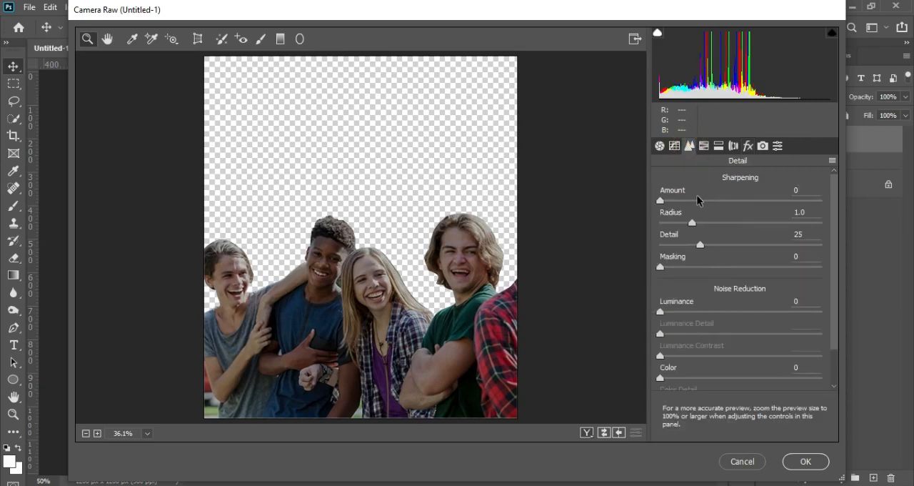
drag(664, 201, 683, 204)
drag(684, 205, 674, 204)
click(804, 463)
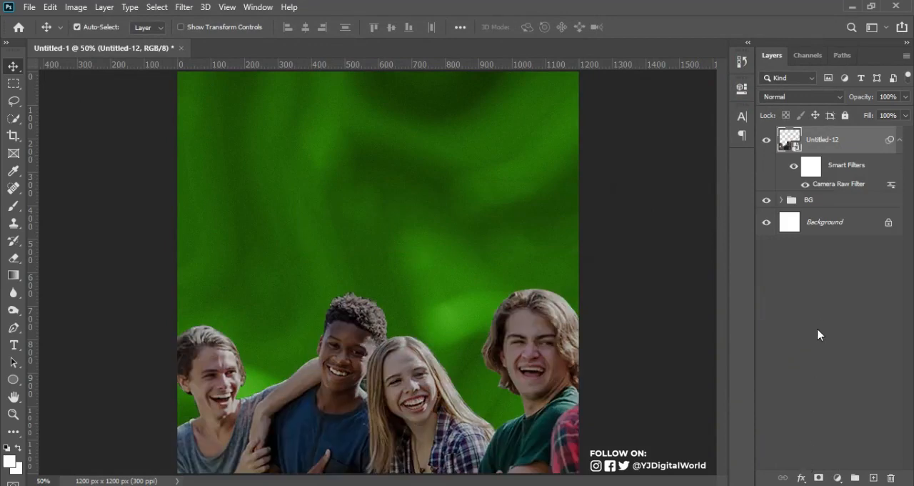
Duplicate the Untitled-12 layer with its Camera Raw filter hidden and clip the copy to the original layer
click(806, 185)
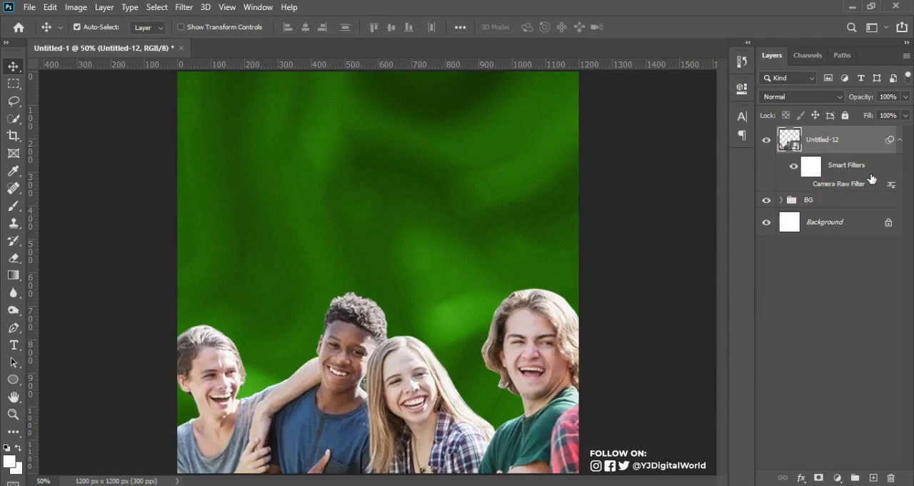
key(ctrl+j)
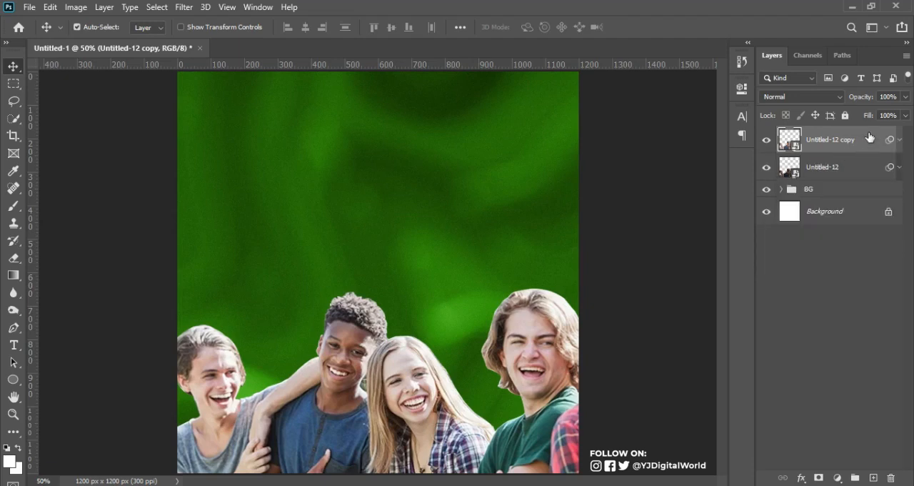
key(alt)
click(899, 139)
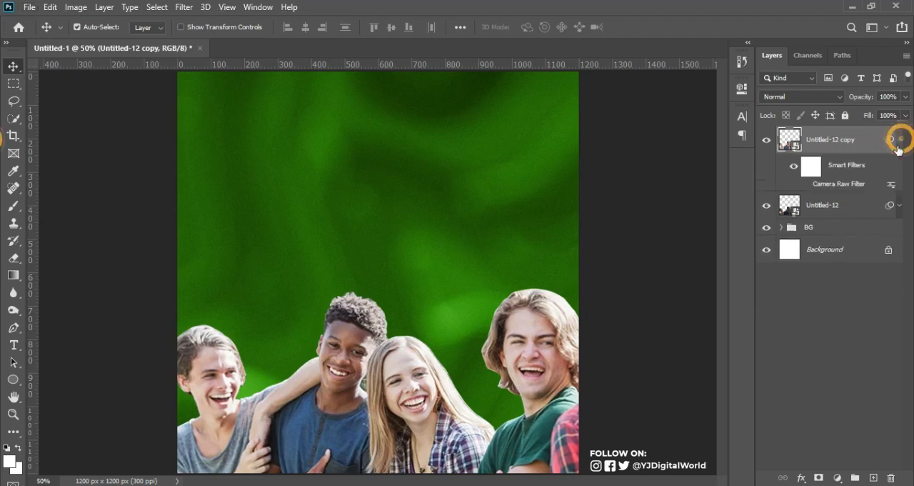
click(899, 140)
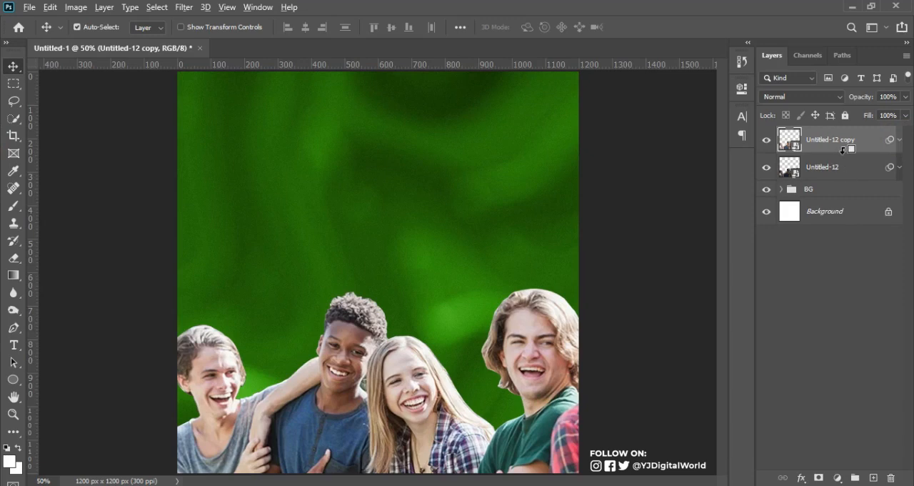
alt+click(844, 150)
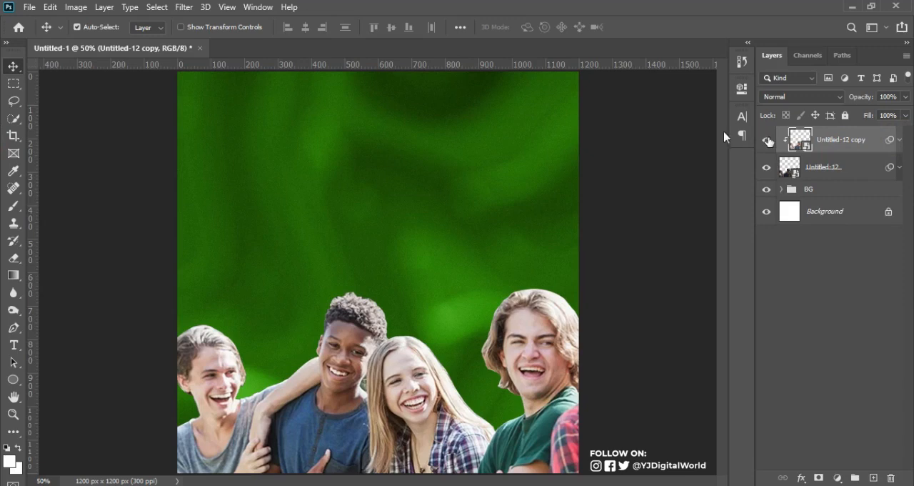
click(183, 8)
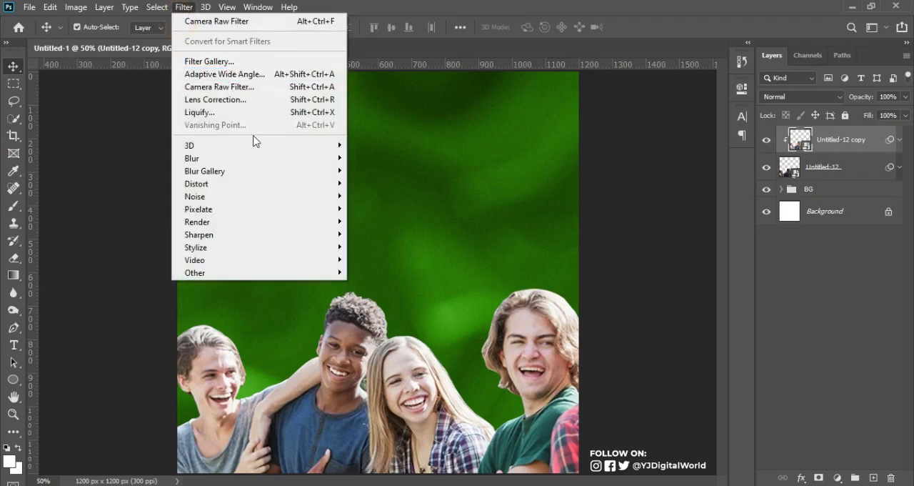
mouse_move(320, 273)
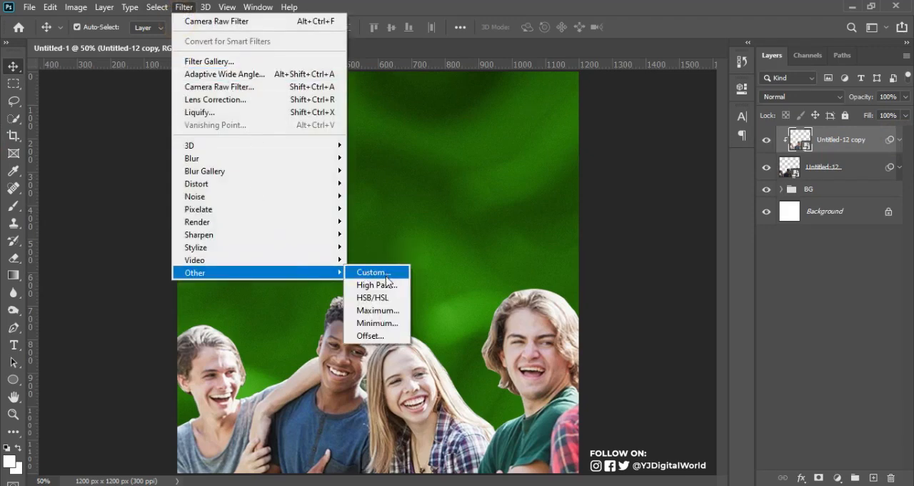
click(379, 284)
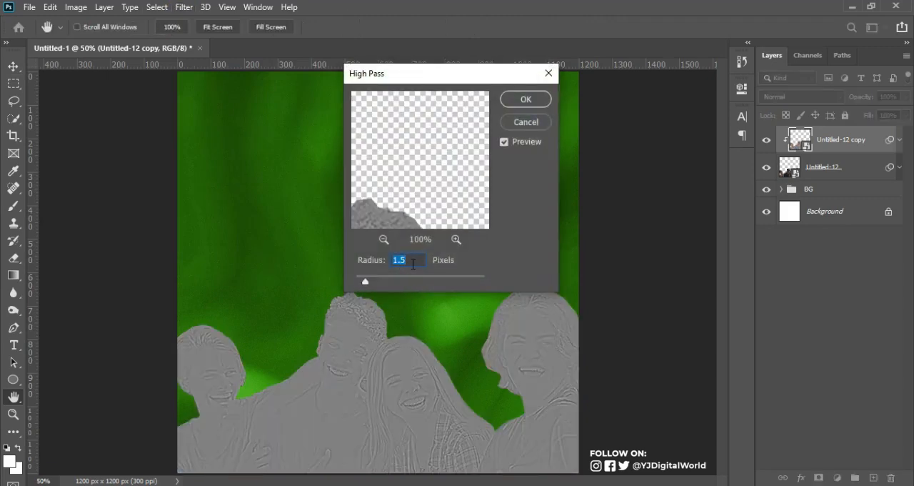
click(527, 99)
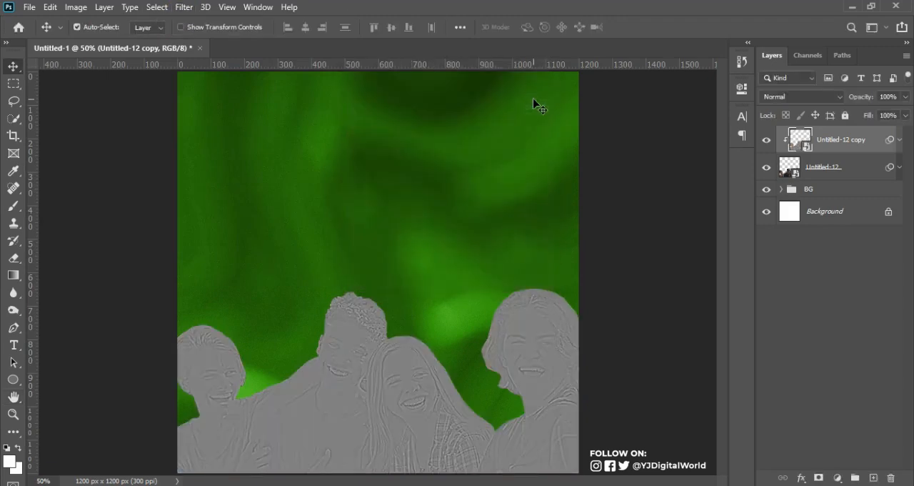
Apply a High Pass filter with a 1.5-pixel radius to the Untitled-12 copy layer and set its blend mode to Soft Light
click(184, 7)
mouse_move(320, 274)
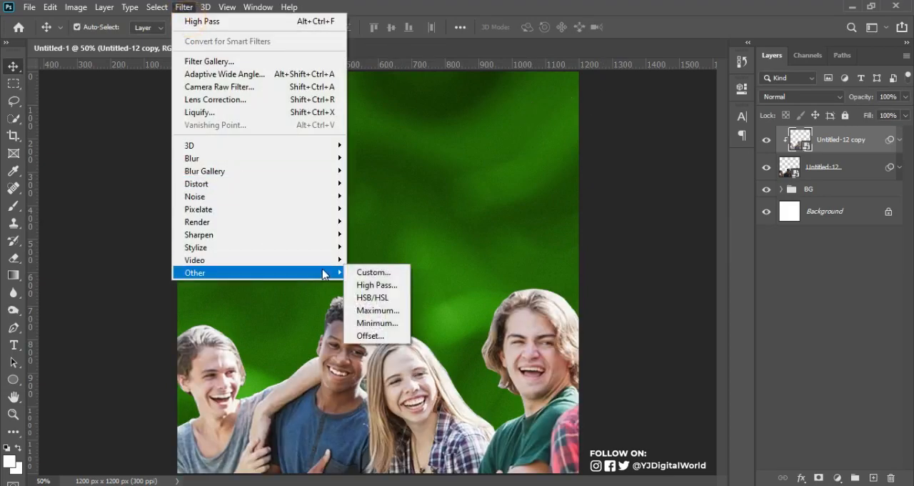
click(375, 285)
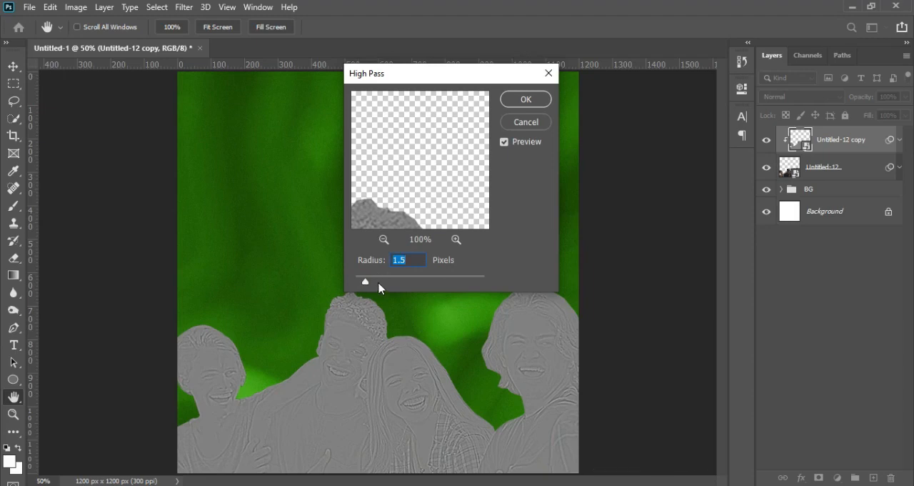
key(ctrl+plus)
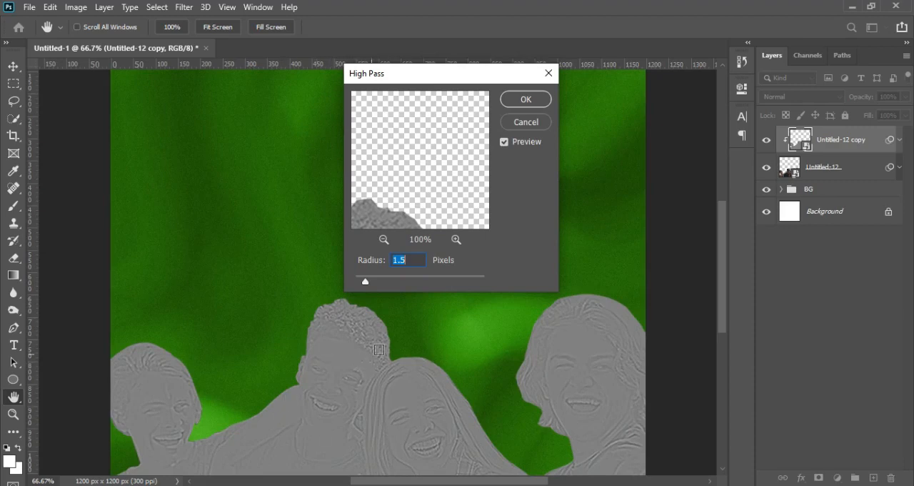
click(527, 100)
key(v)
click(804, 96)
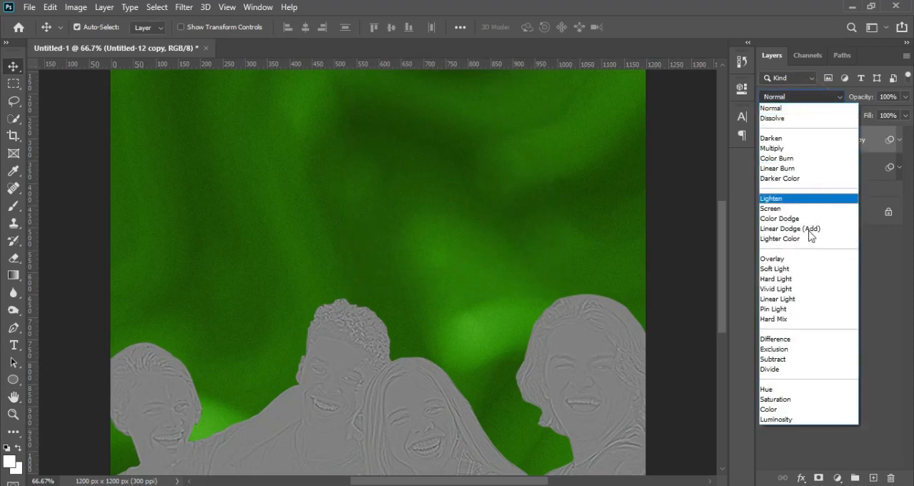
click(808, 268)
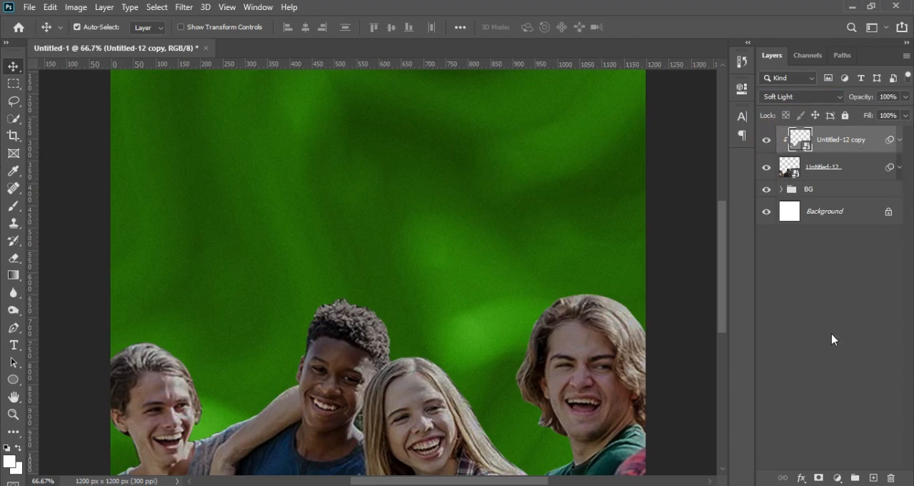
Add a Curves adjustment clipped to the photo and shape a gentle S-curve that lifts the highlights and holds down the shadows
click(838, 477)
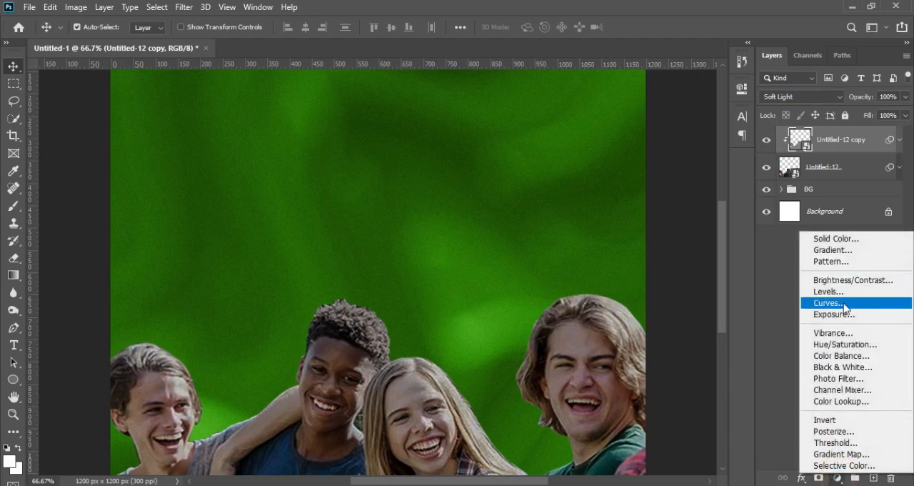
click(845, 305)
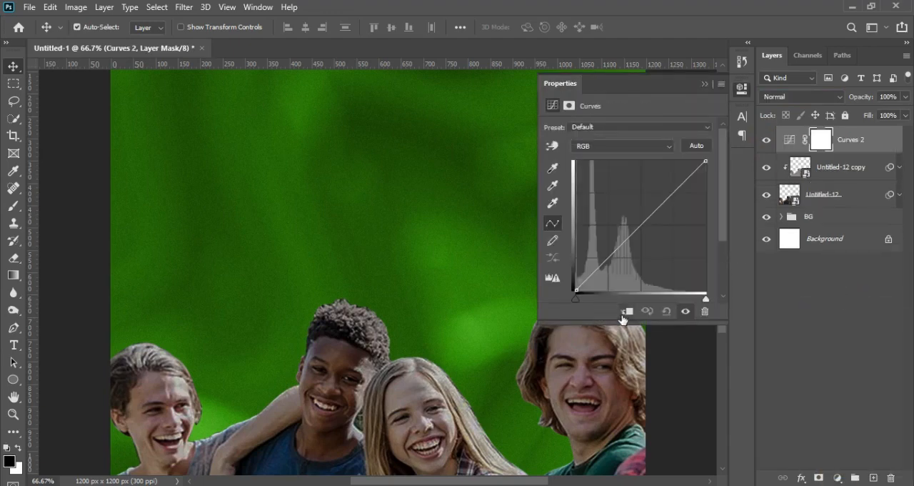
click(625, 316)
mouse_move(674, 188)
mouse_down()
mouse_move(671, 164)
mouse_move(666, 183)
mouse_up()
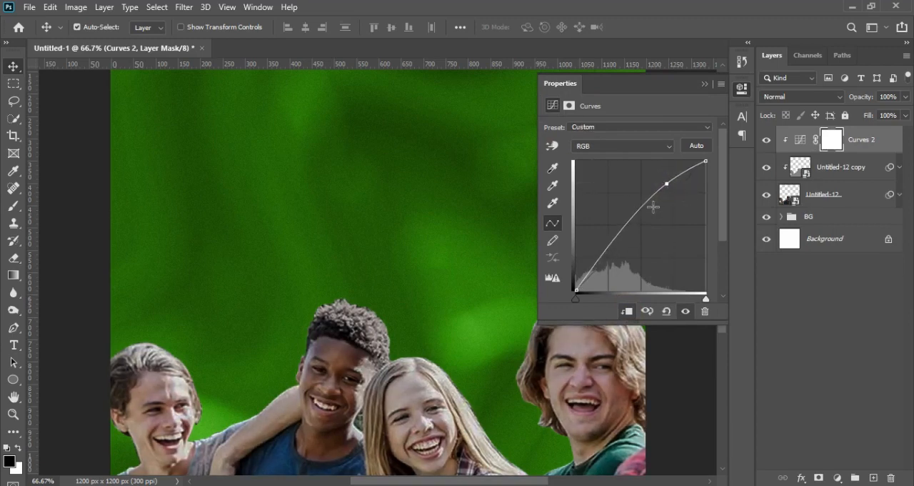
drag(601, 259, 607, 261)
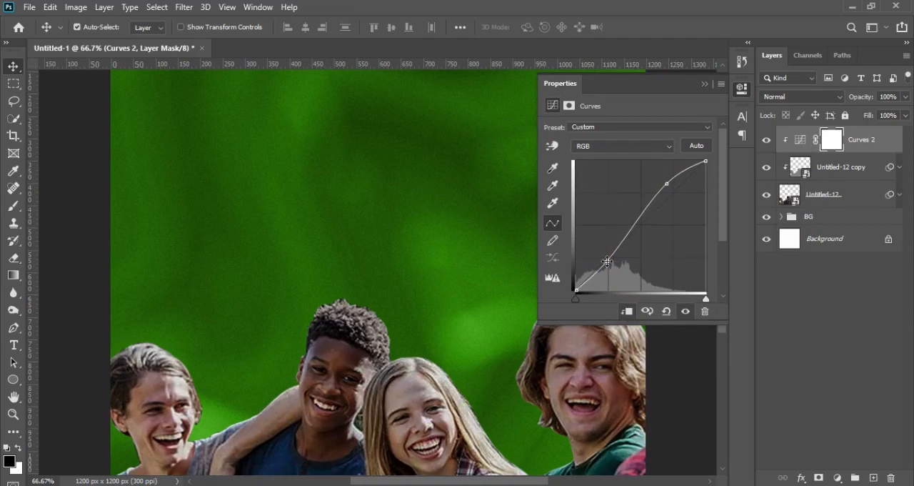
key(ctrl+minus)
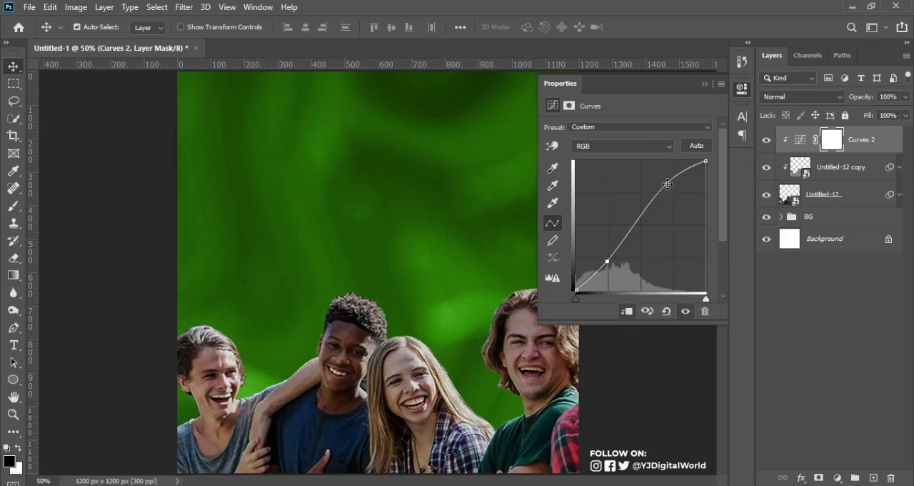
drag(667, 185, 665, 180)
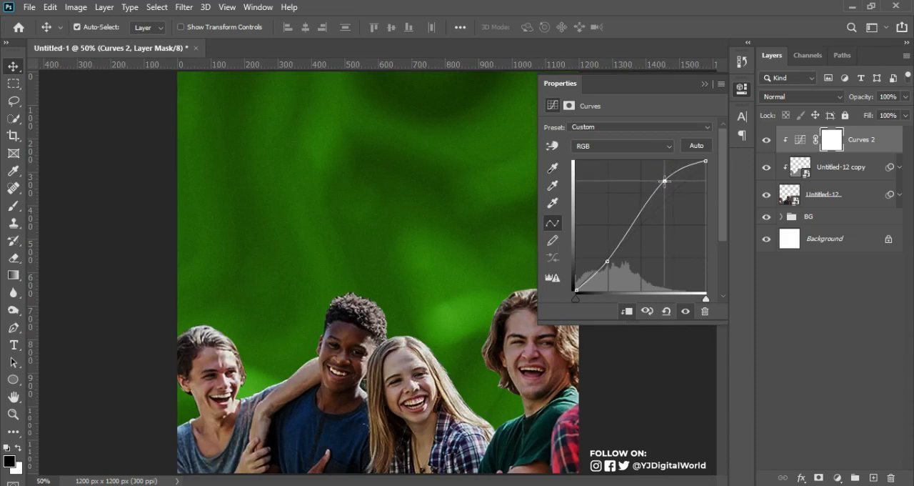
click(705, 83)
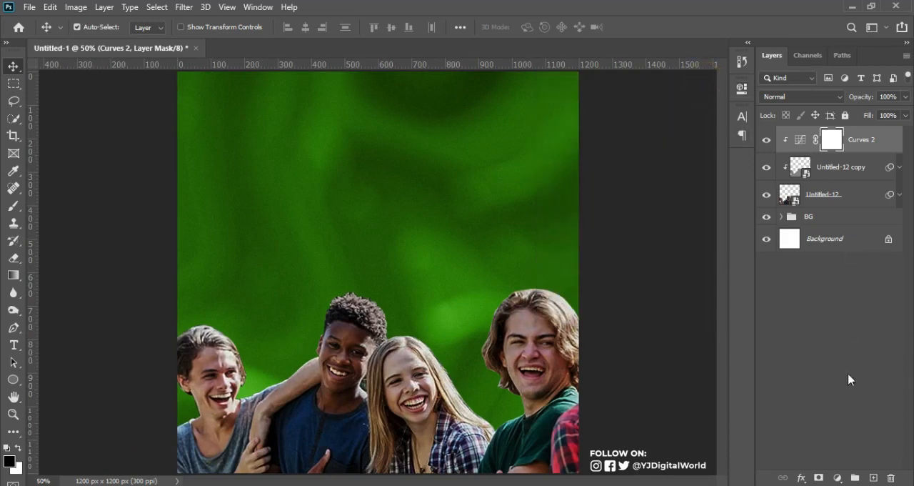
Add a Hue/Saturation adjustment clipped to the photo and set its Saturation to -100
click(837, 477)
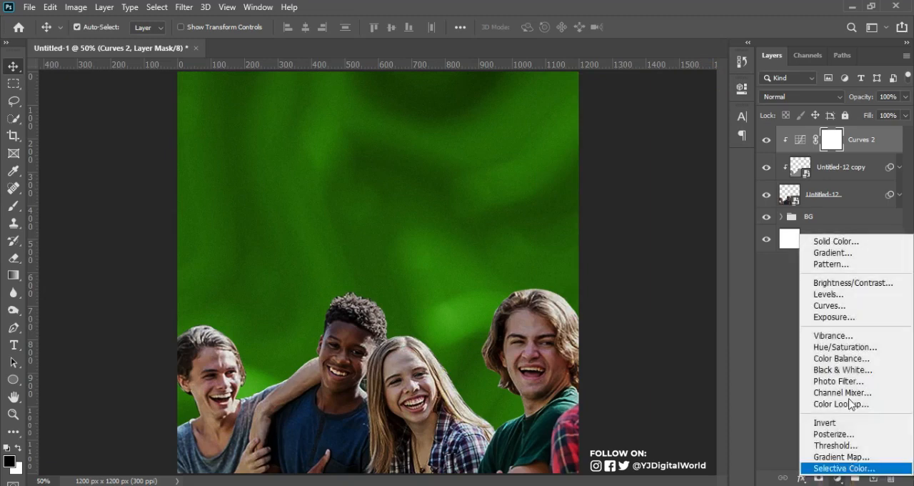
click(847, 347)
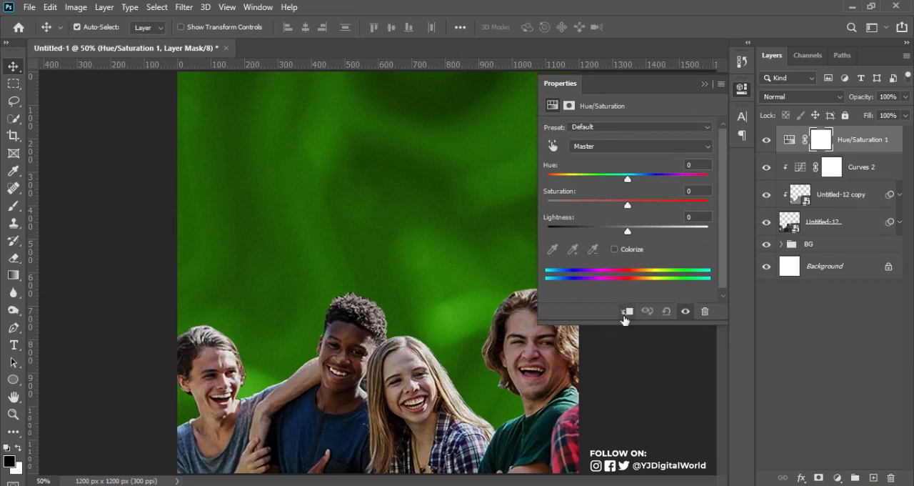
click(627, 311)
drag(627, 203, 546, 207)
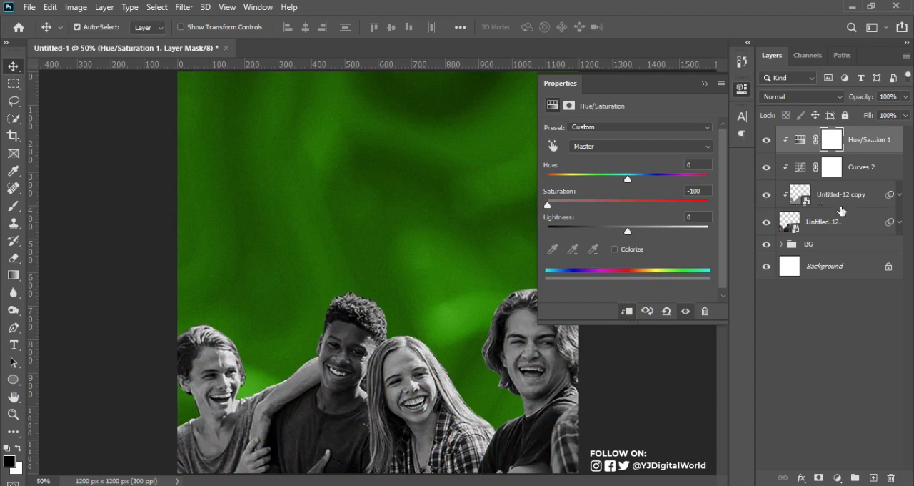
Add a white 10 px stroke positioned outside to the Untitled-12 layer
click(873, 228)
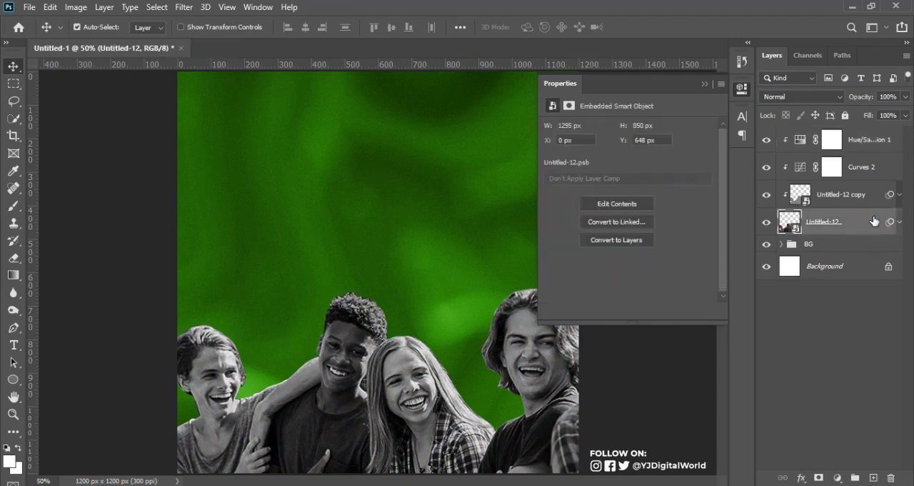
click(766, 222)
click(766, 222)
click(767, 224)
click(767, 223)
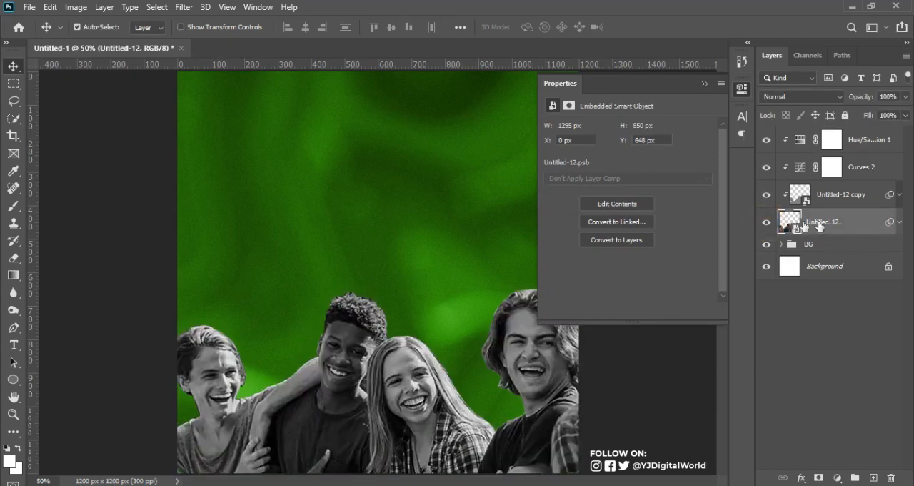
click(867, 224)
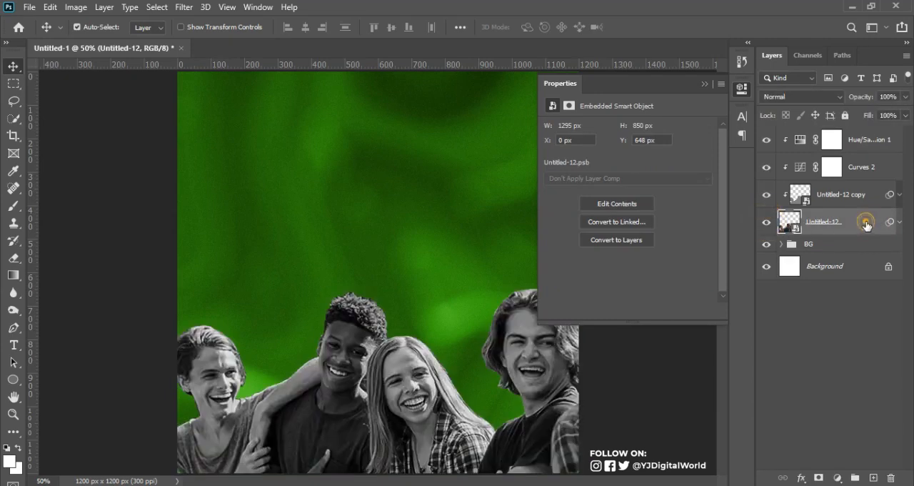
double_click(828, 195)
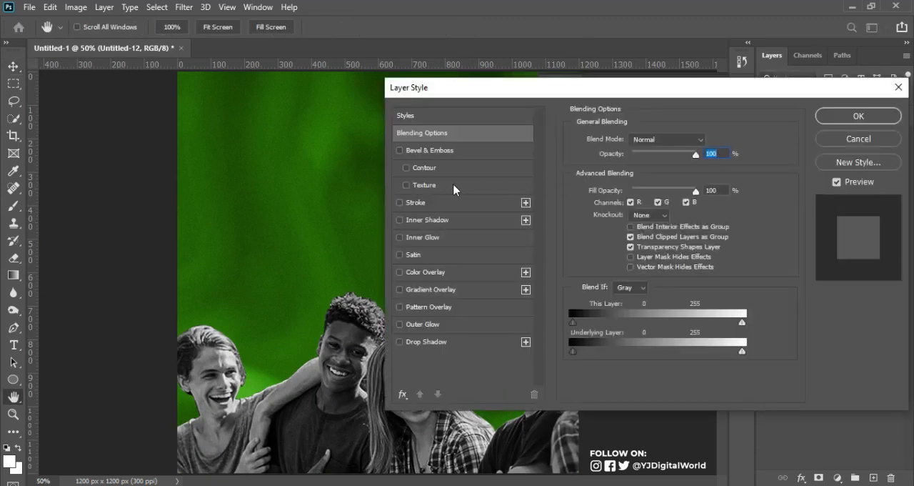
click(417, 206)
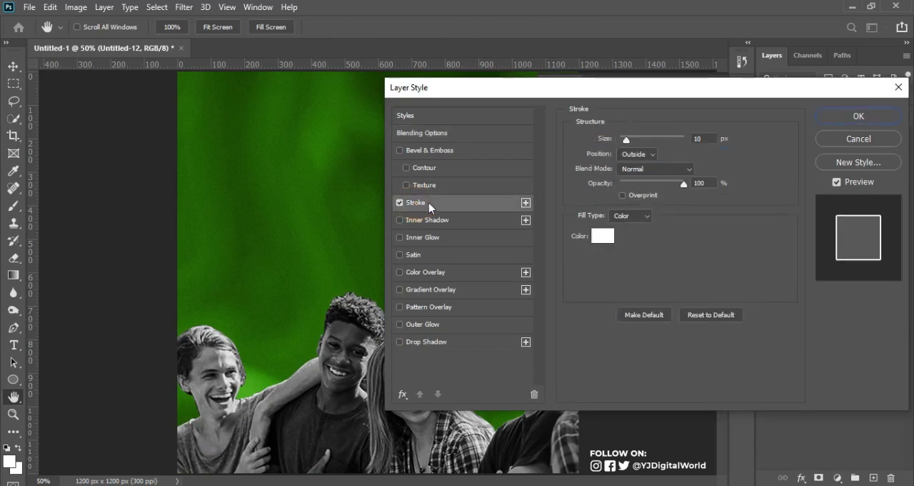
click(646, 154)
click(654, 165)
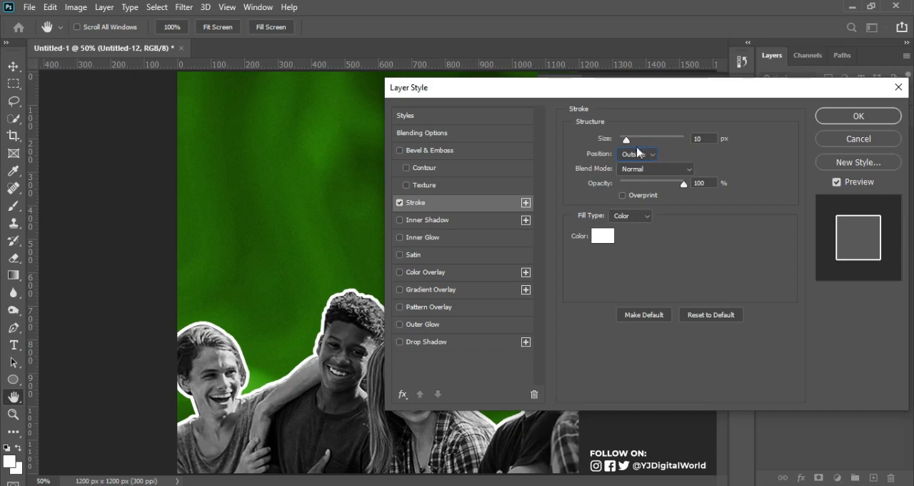
click(860, 116)
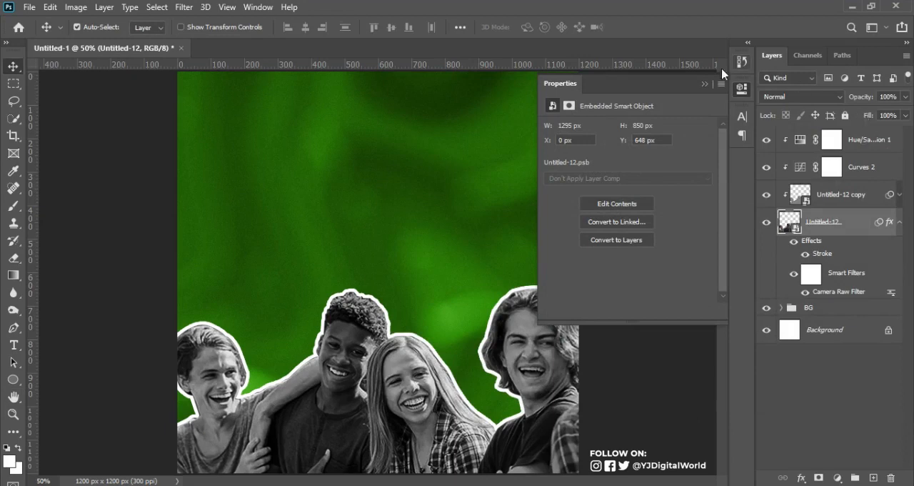
click(706, 85)
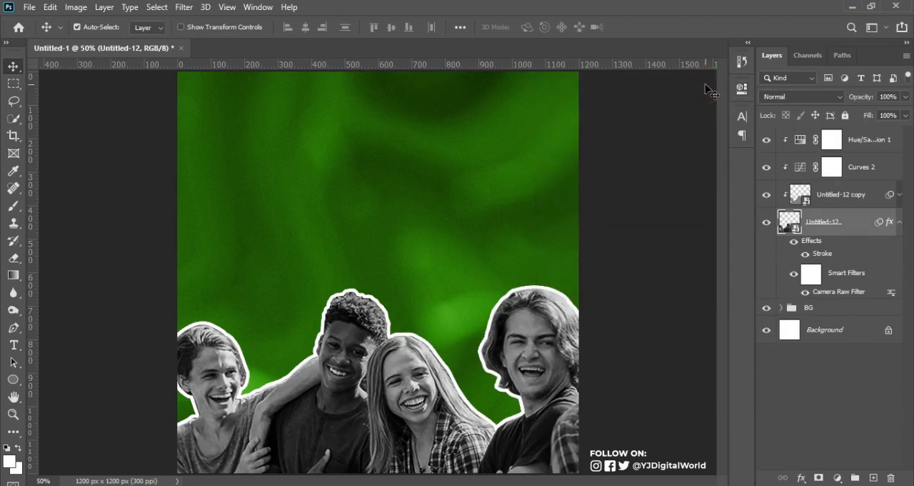
click(897, 222)
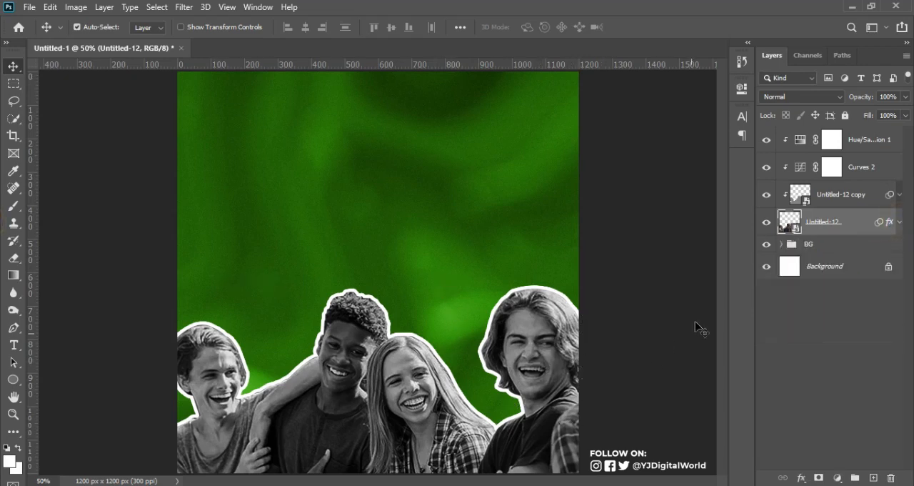
Group the photo layers with their clipped copy and adjustments and name the group KIDS
shift+click(881, 142)
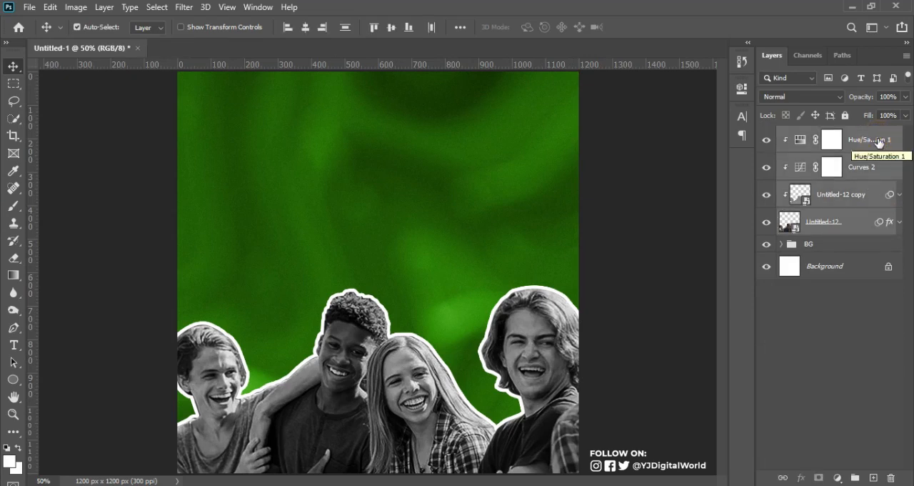
key(ctrl+g)
click(817, 135)
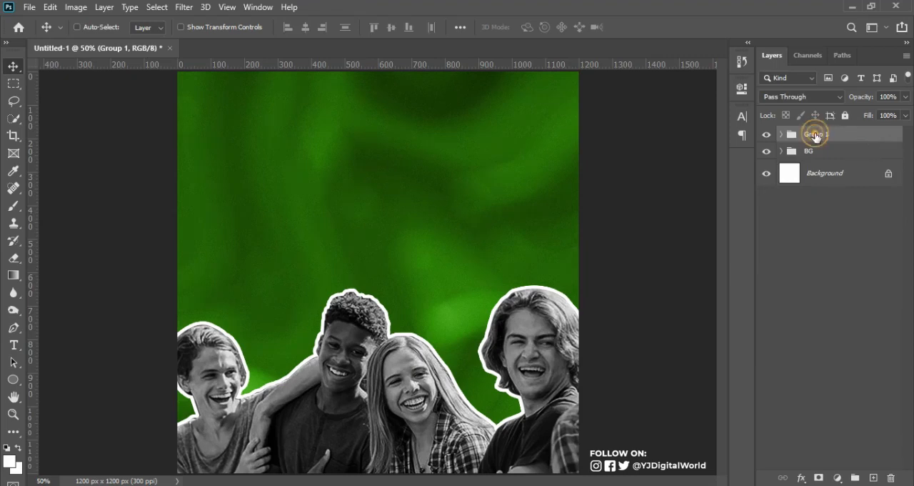
double_click(817, 134)
text(K)
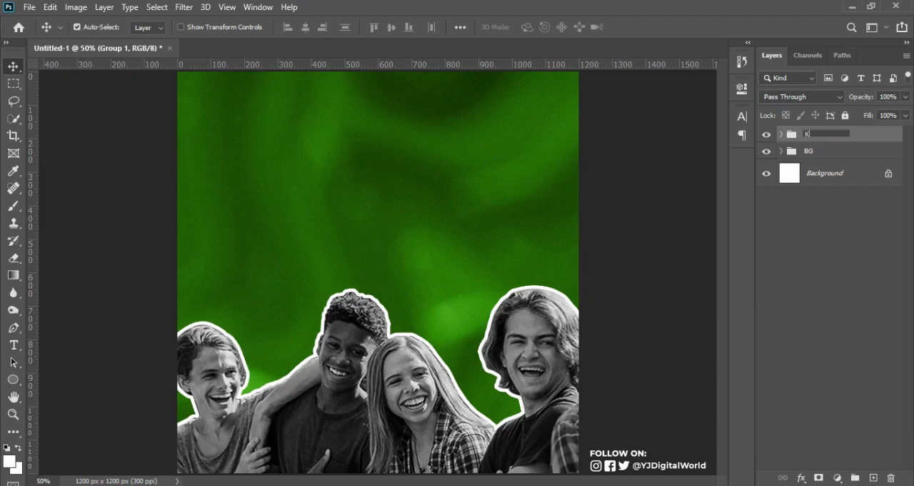
text(IDS)
key(Return)
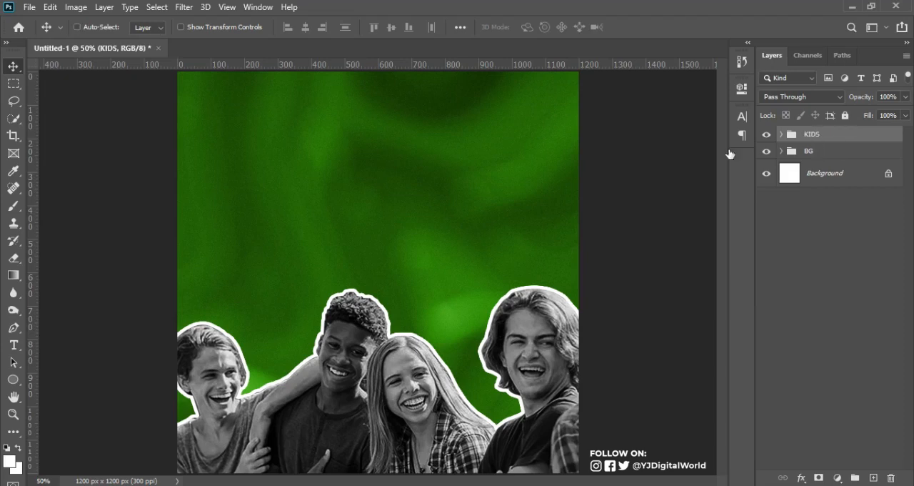
Move the KIDS group straight down by about 46 px
key(ctrl+t)
click(468, 204)
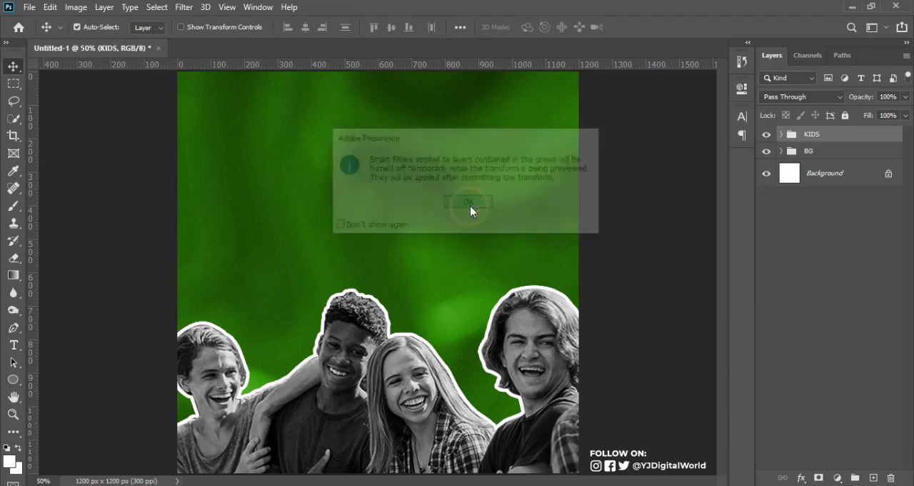
drag(381, 384, 383, 400)
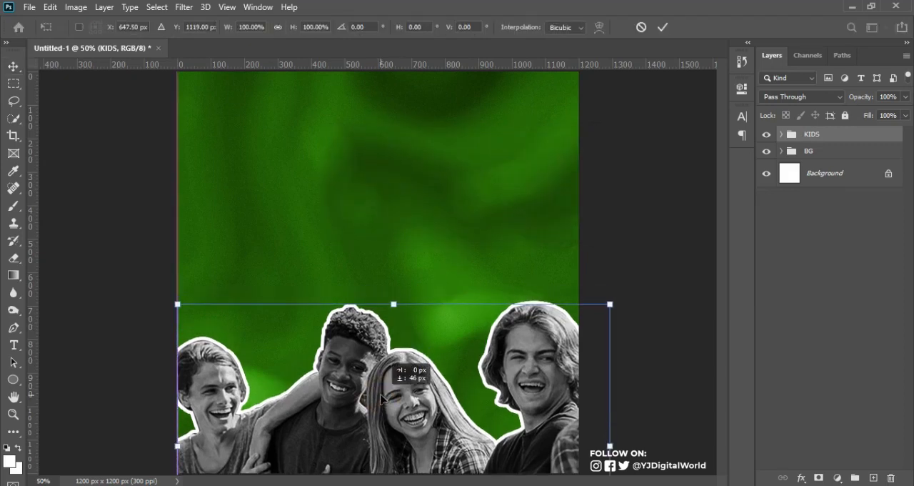
key(Return)
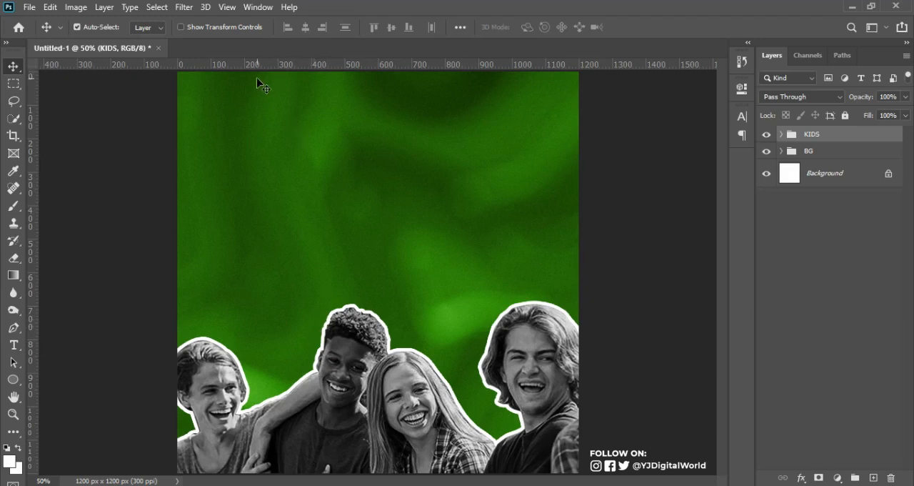
Create a guide layout with 5% margins on the top, left, bottom and right of the canvas
click(226, 8)
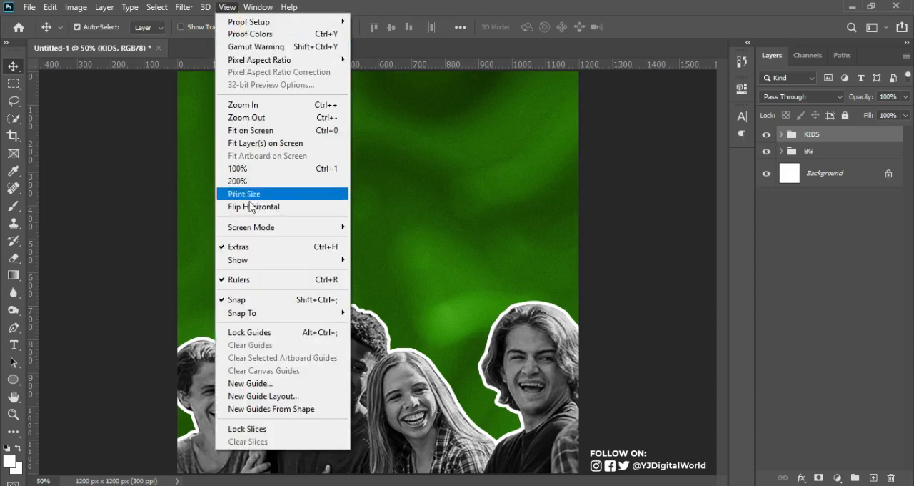
click(292, 396)
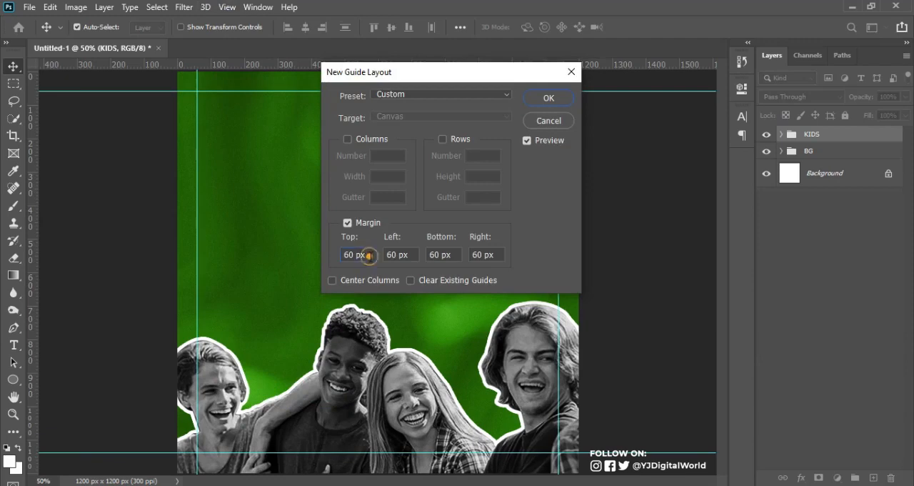
drag(367, 258, 327, 257)
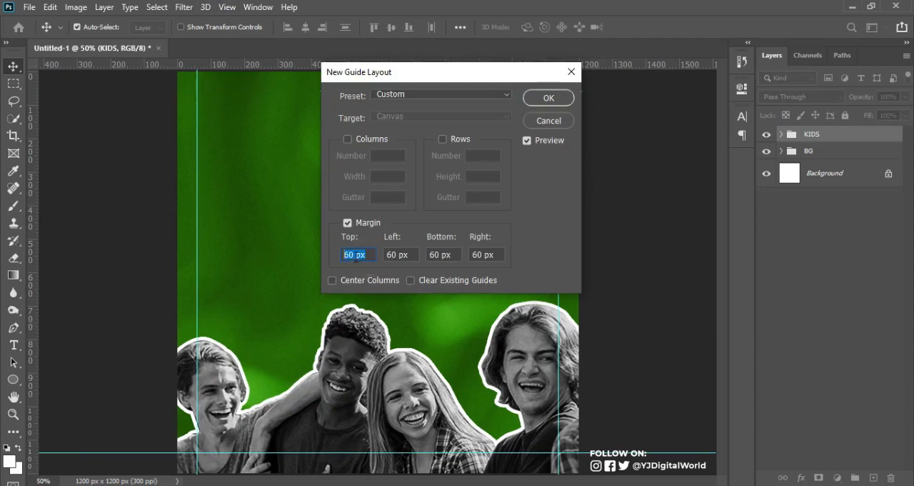
text(5)
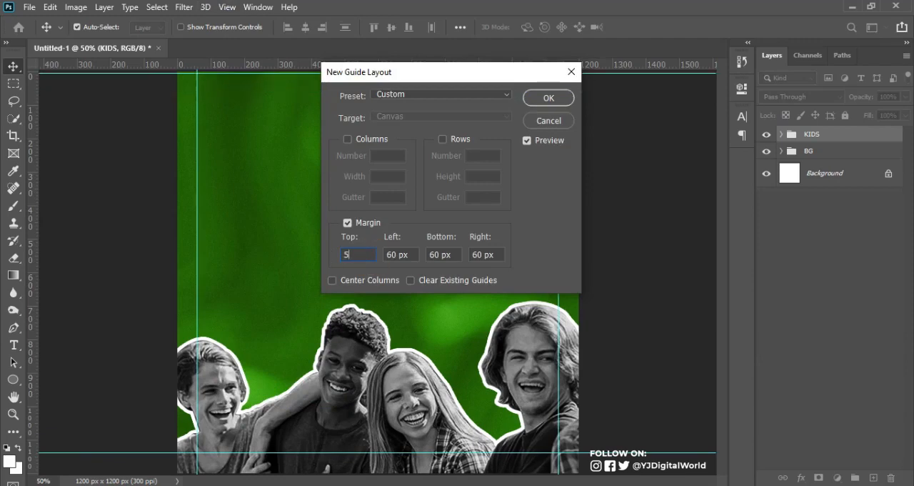
text(%)
key(Tab)
text(5)
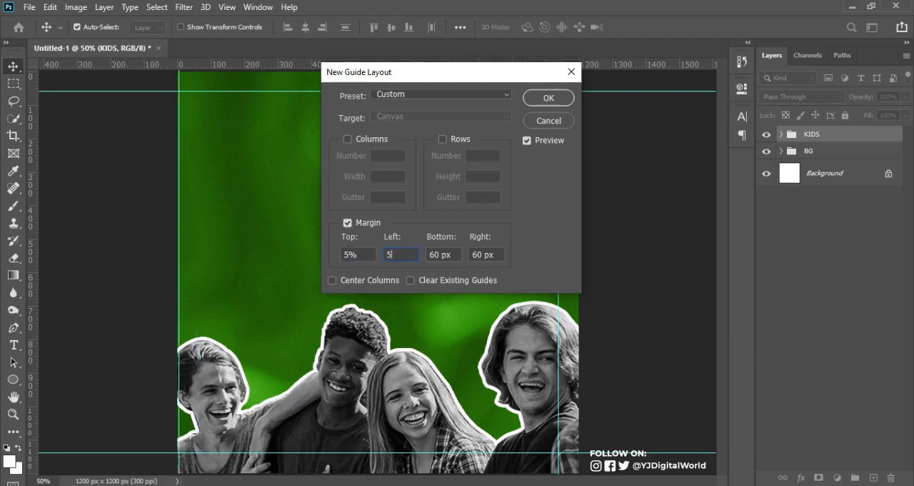
text(%)
key(Tab)
text(5%)
key(Tab)
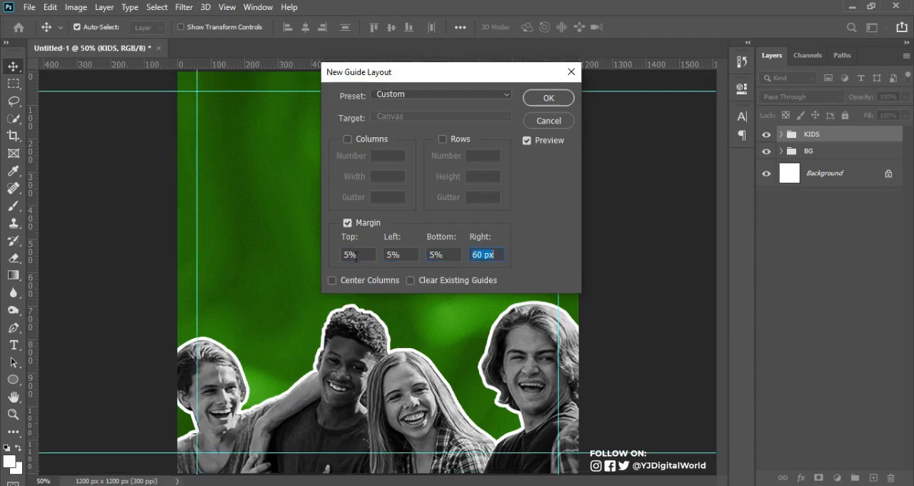
text(5%)
click(548, 98)
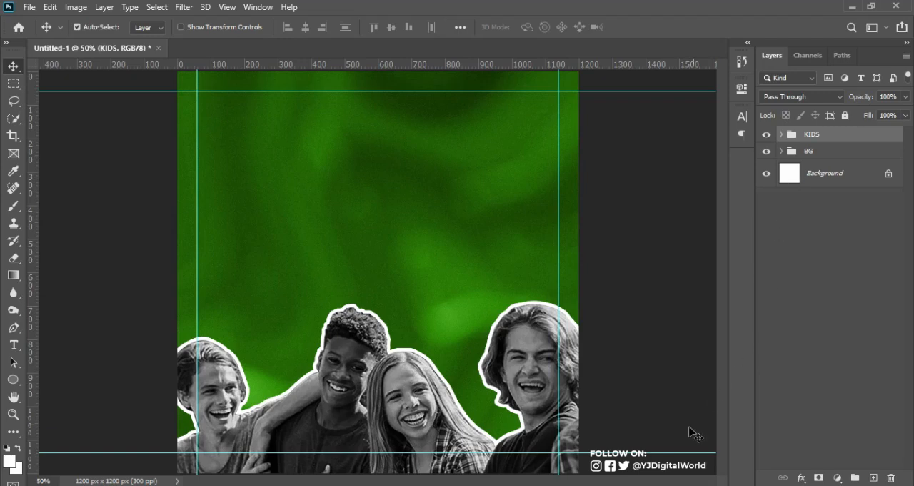
Switch to Notepad, copy the lines WONDER and LIVING, and return to Photoshop
key(alt+Tab)
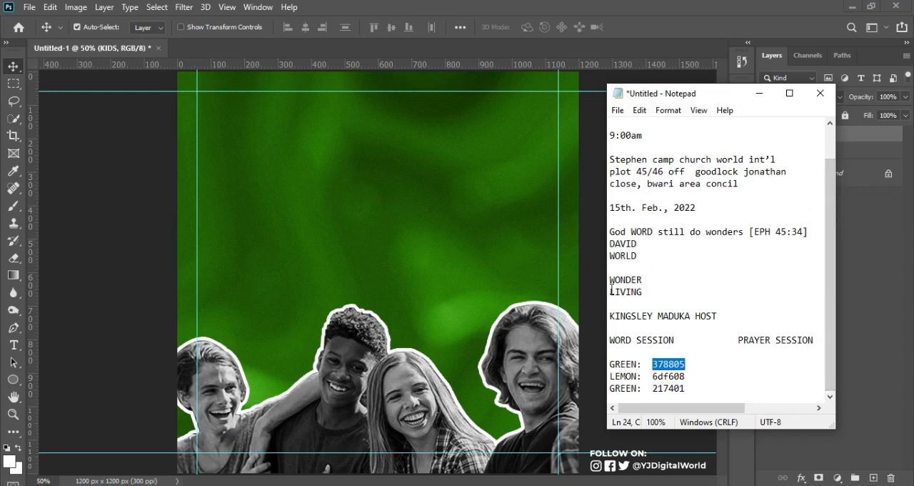
drag(609, 279, 652, 297)
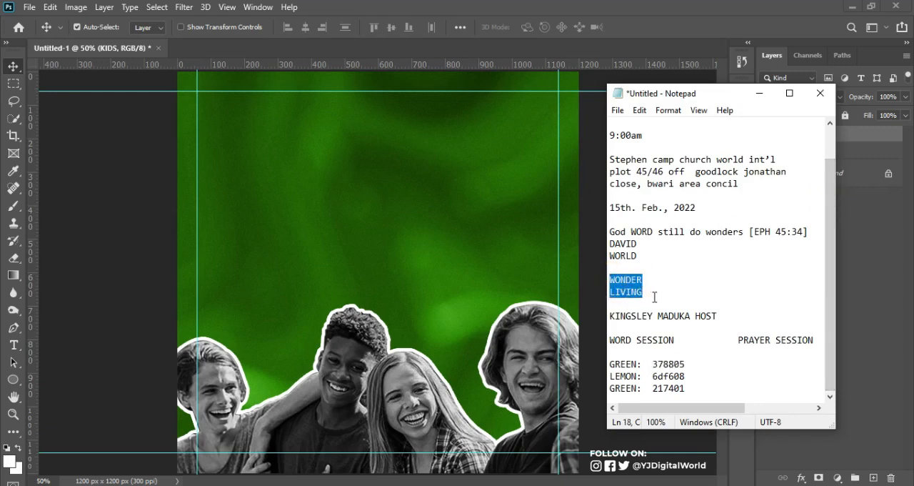
click(616, 5)
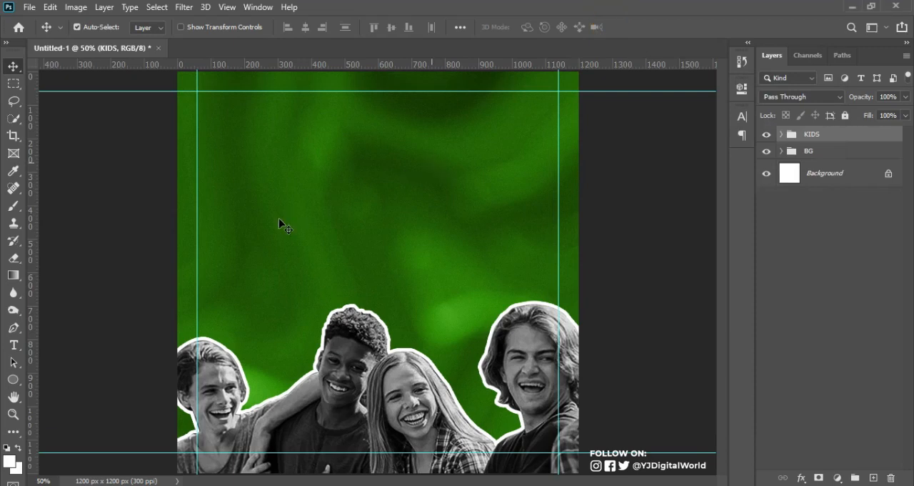
Add the copied WONDER LIVING text to the middle of the flyer and enlarge it to about 618%
click(13, 345)
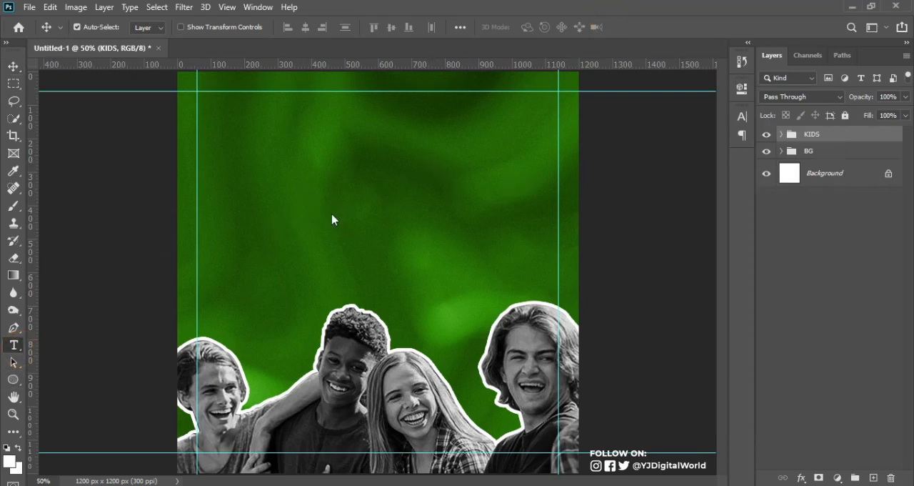
click(310, 218)
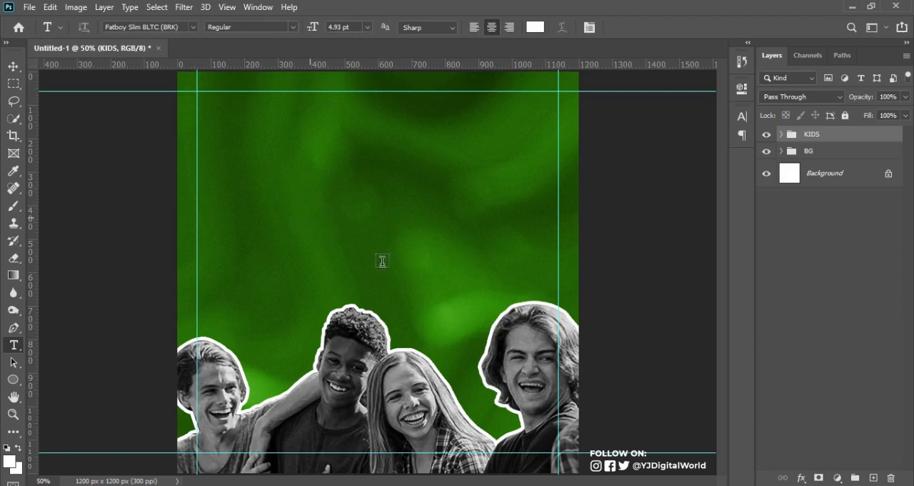
click(337, 223)
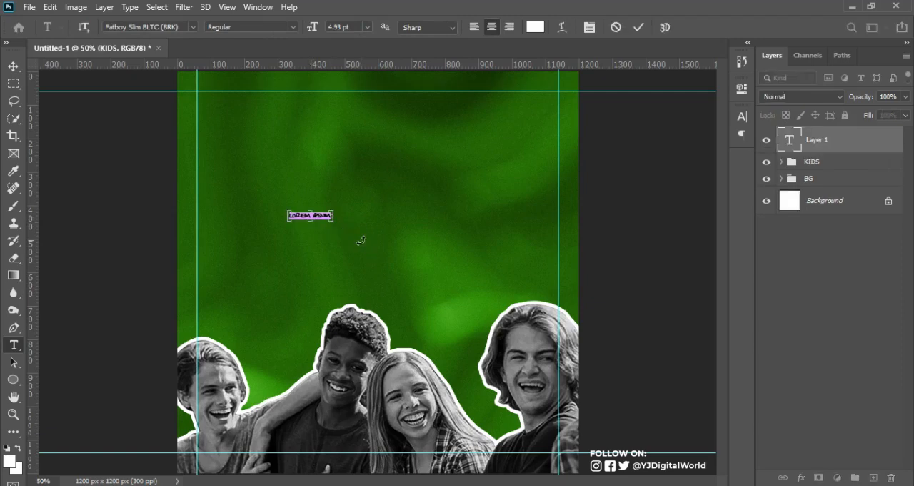
key(ctrl+v)
drag(329, 228, 474, 296)
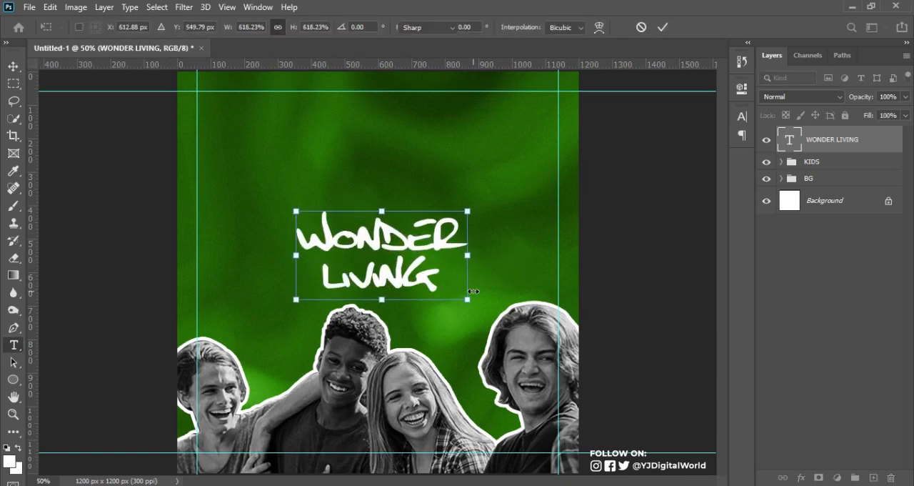
key(Return)
Delete the LIVING line from the text so the layer contains only WONDER
drag(328, 273, 465, 293)
key(ctrl+c)
key(BackSpace)
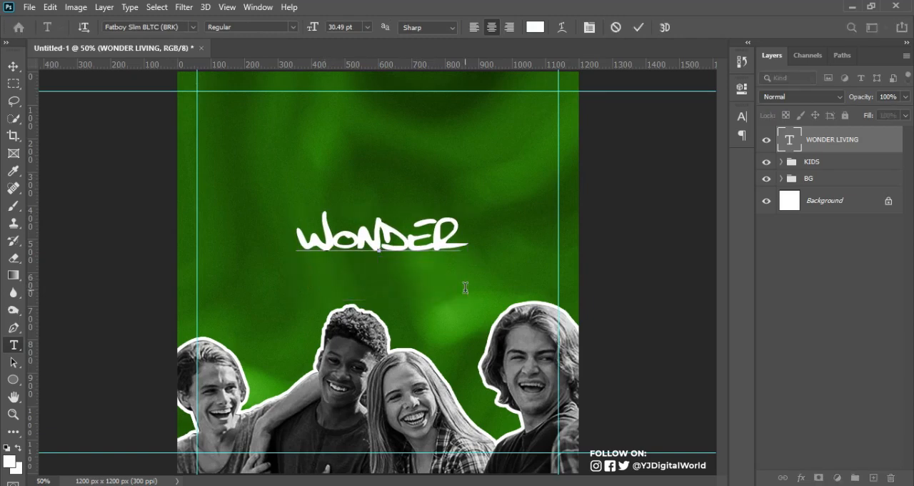
key(ctrl+Return)
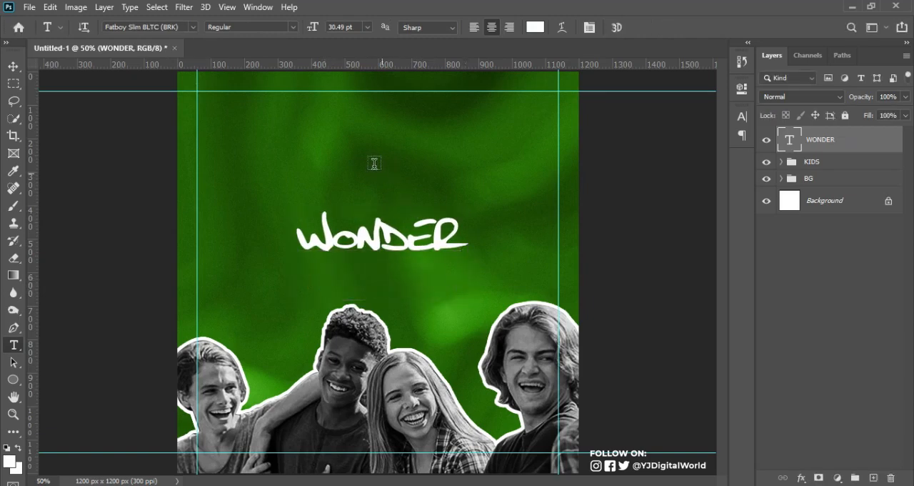
Add LIVING as a separate text layer, enlarge it to about 543% and position it centered just above WONDER
click(360, 174)
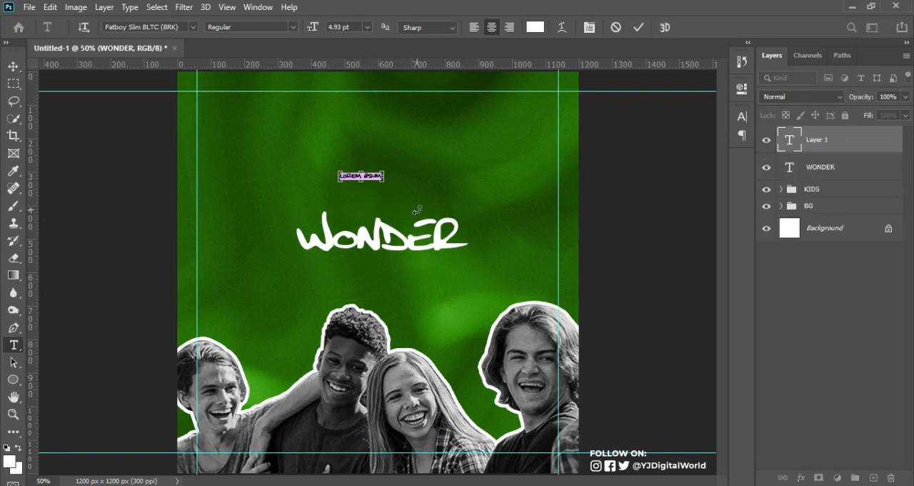
key(ctrl+v)
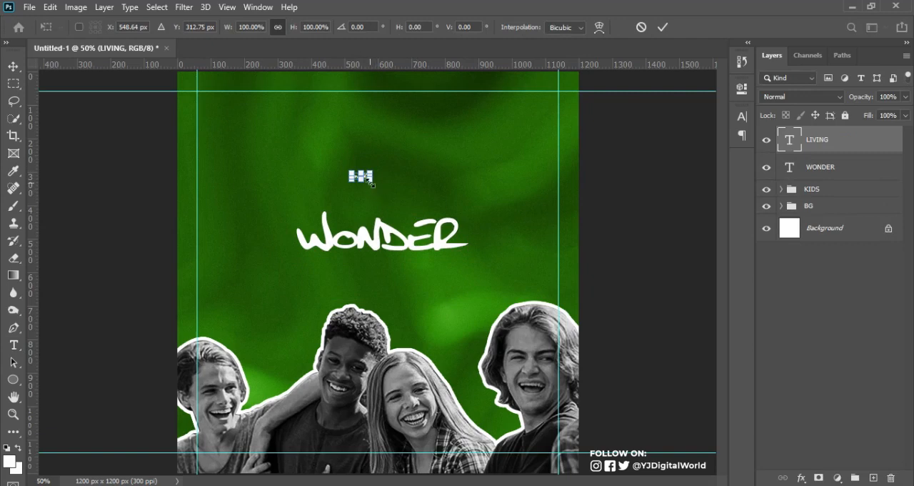
drag(369, 183, 401, 199)
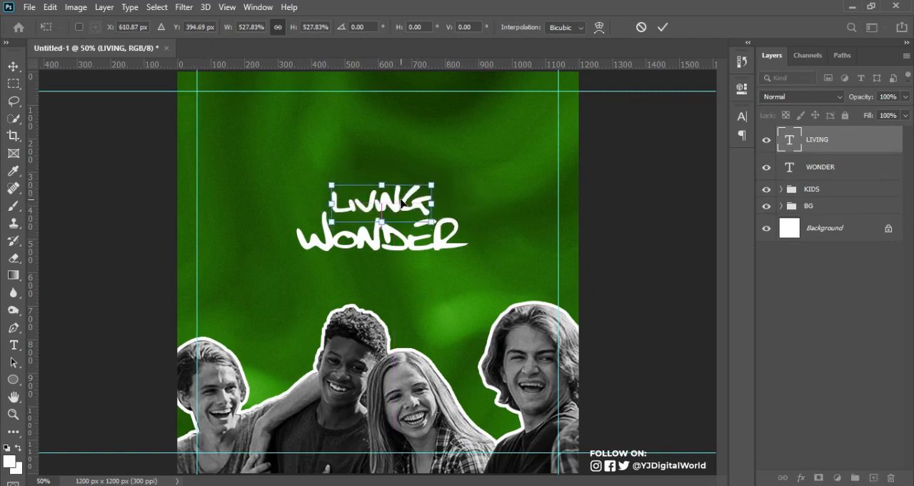
key(Down)
key(Down)
key(Down)
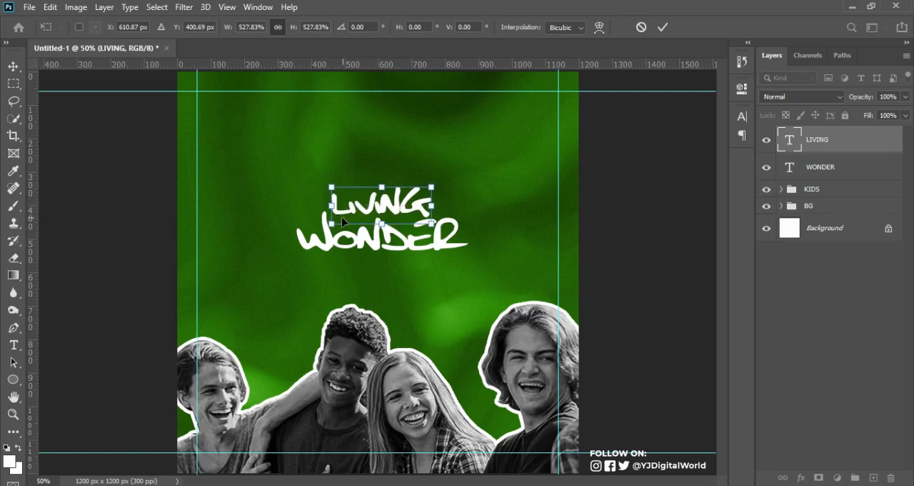
key(t)
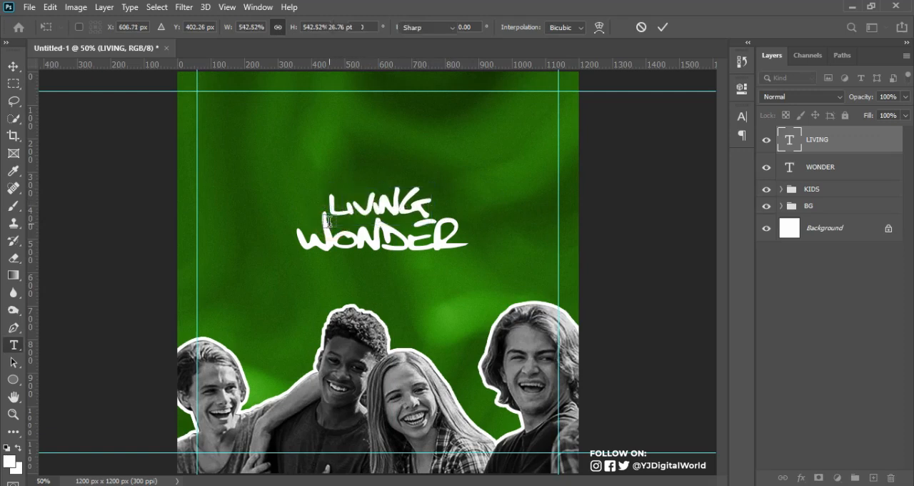
key(v)
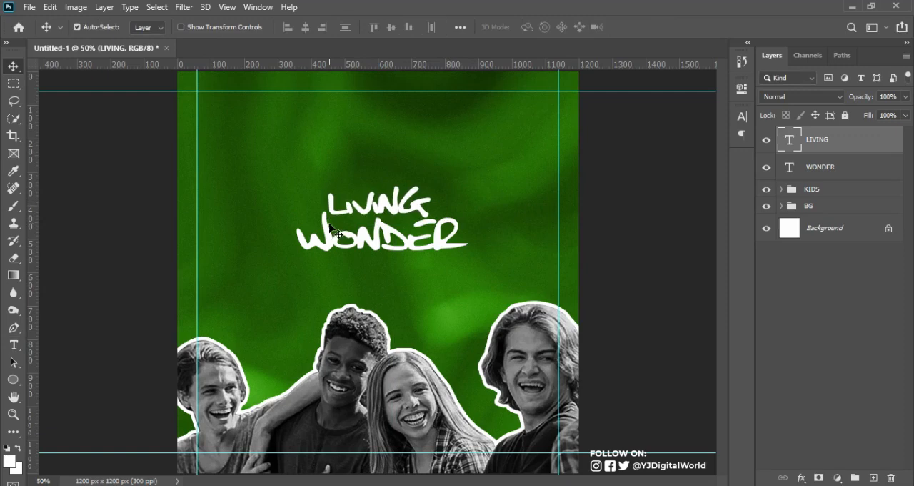
Select the LIVING and WONDER layers and enlarge them together about their shared center
shift+click(846, 167)
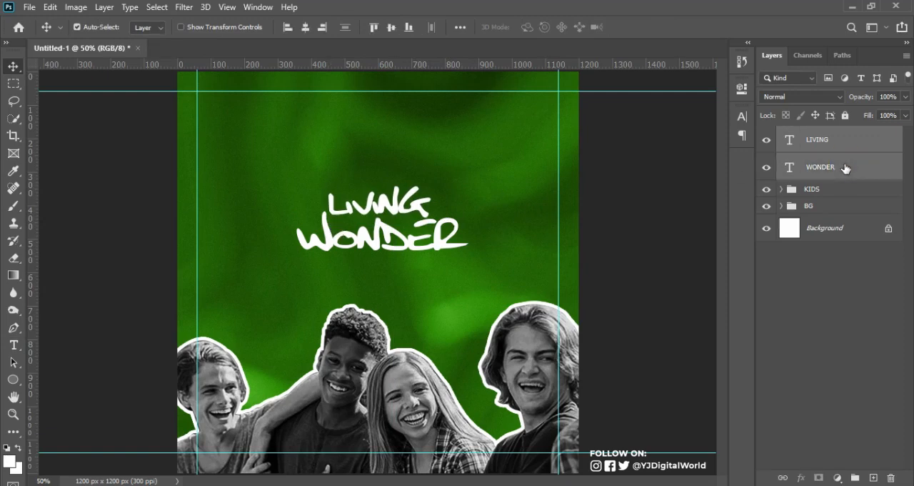
key(ctrl+t)
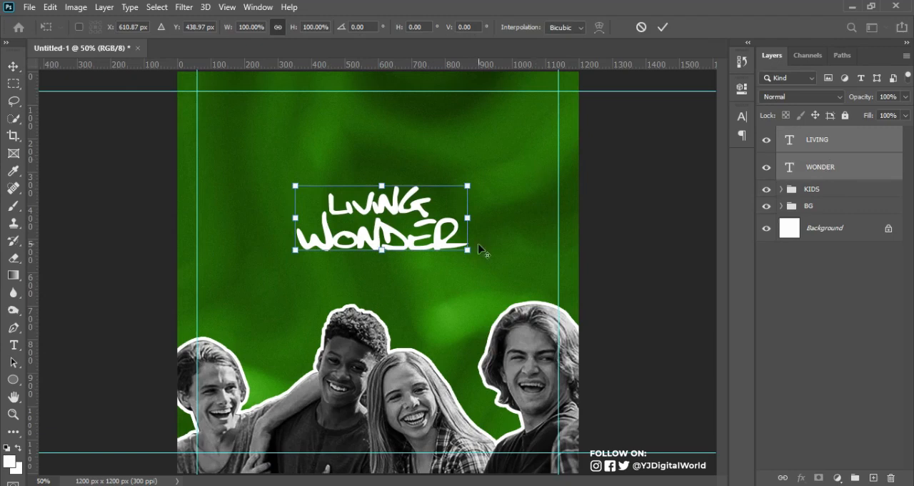
drag(469, 247, 510, 264)
key(Return)
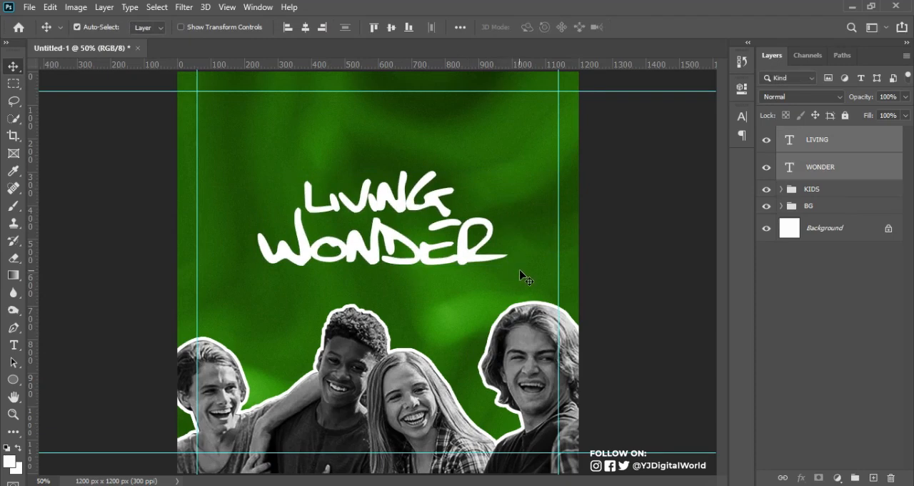
Reselect the LIVING and WONDER layers and scale them up slightly together to about 768 by 290 px
click(488, 206)
click(438, 203)
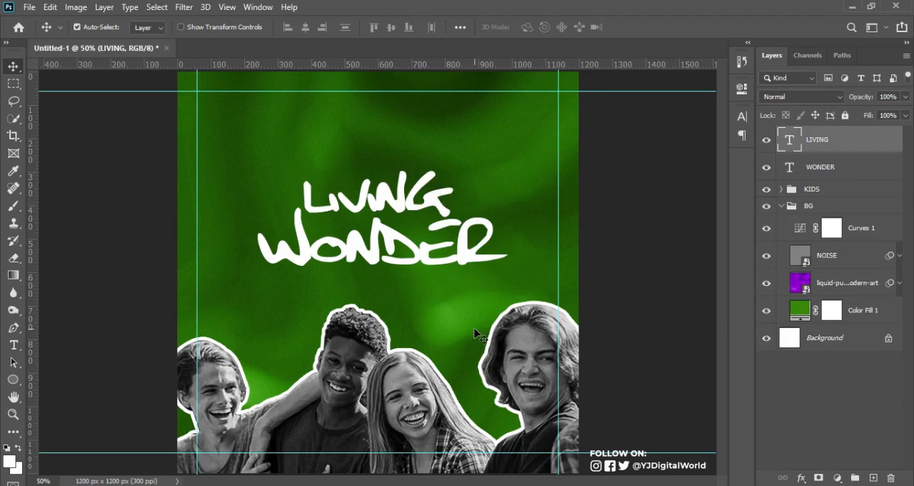
shift+click(820, 176)
key(ctrl+t)
drag(505, 264, 510, 267)
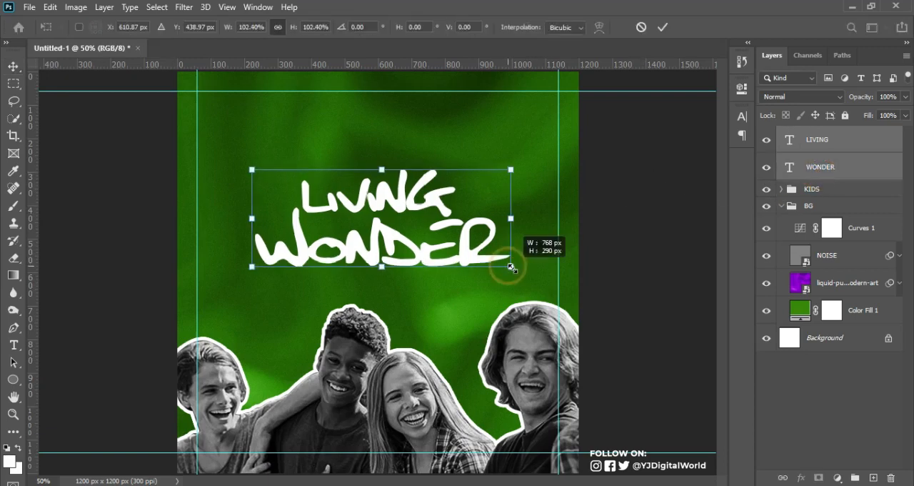
key(Return)
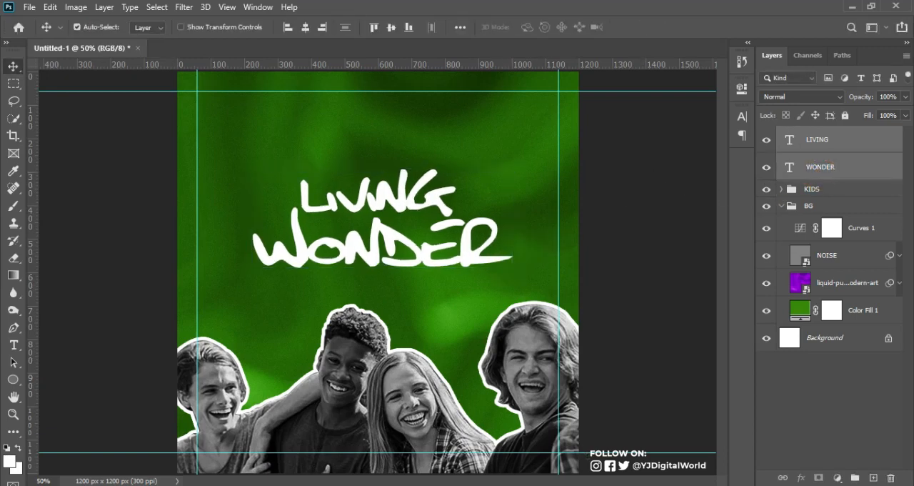
Copy the line "God WORD still do wonders [EPH 45:34]" from Notepad and return to Photoshop
key(alt+Tab)
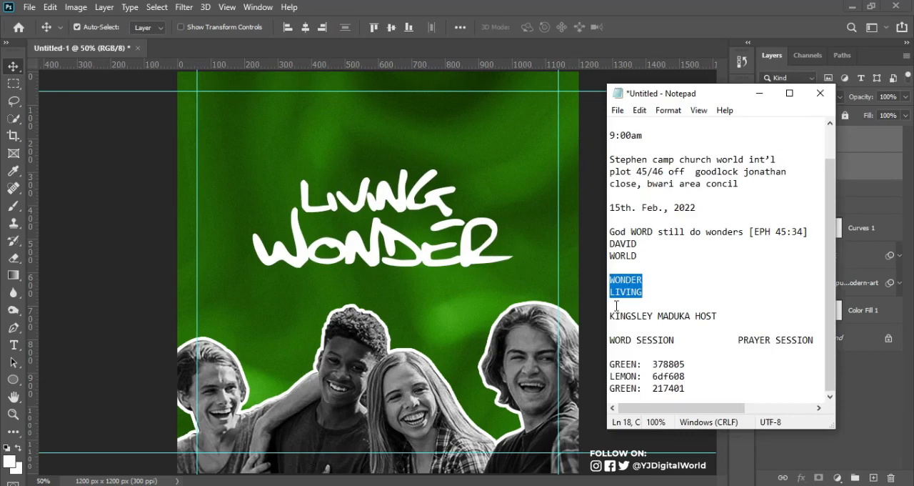
drag(609, 232, 813, 228)
key(ctrl+c)
click(625, 14)
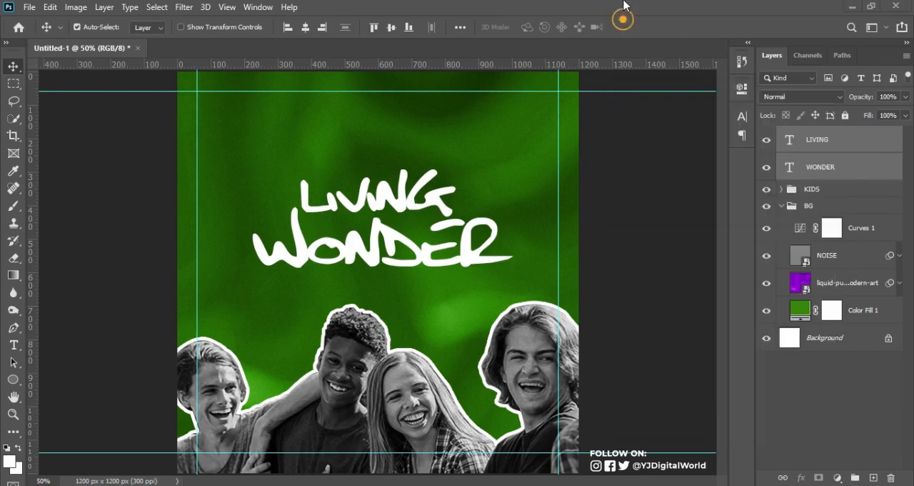
Select the KIDS group and set the Type tool's font to Montserrat Medium for a new text layer
key(t)
click(828, 189)
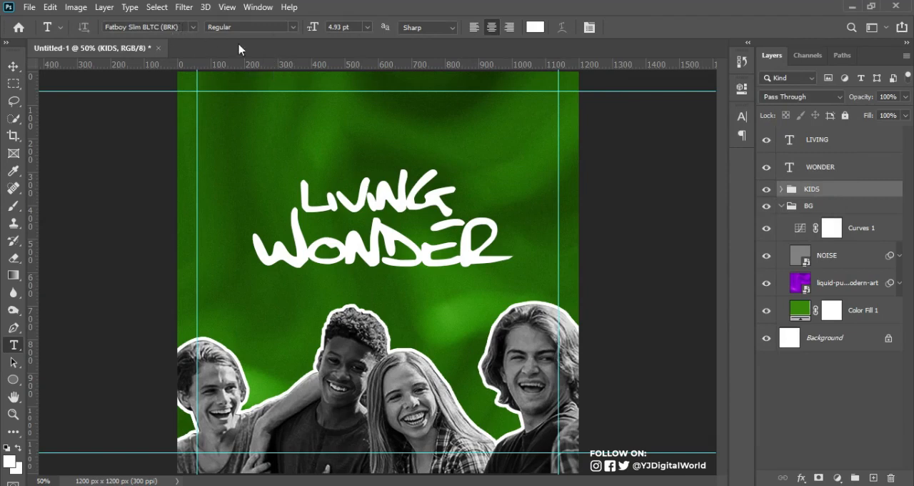
click(260, 7)
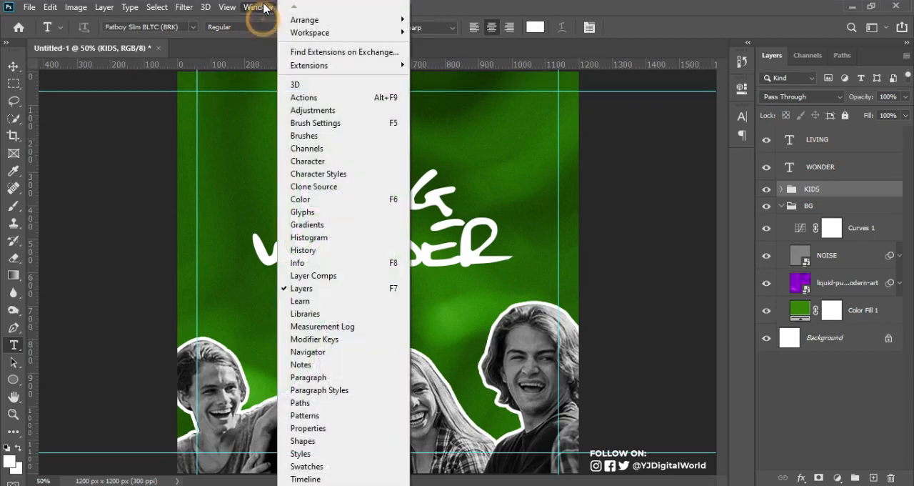
click(325, 163)
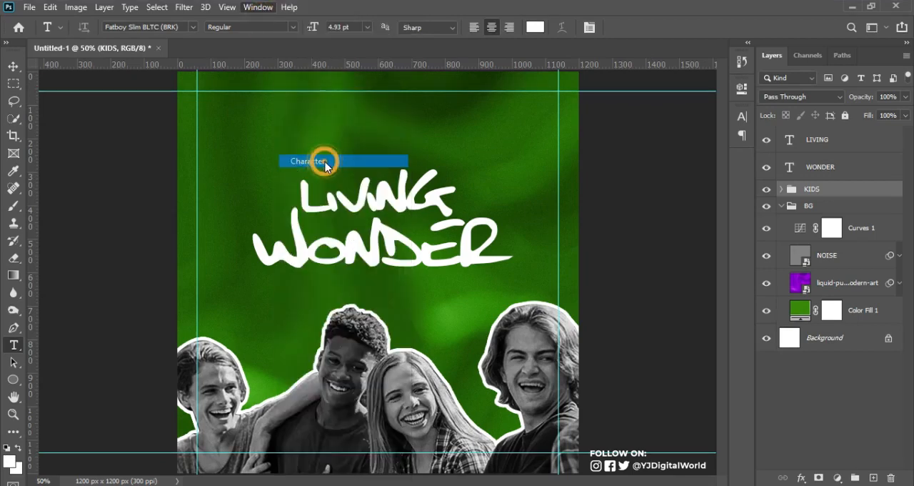
click(269, 8)
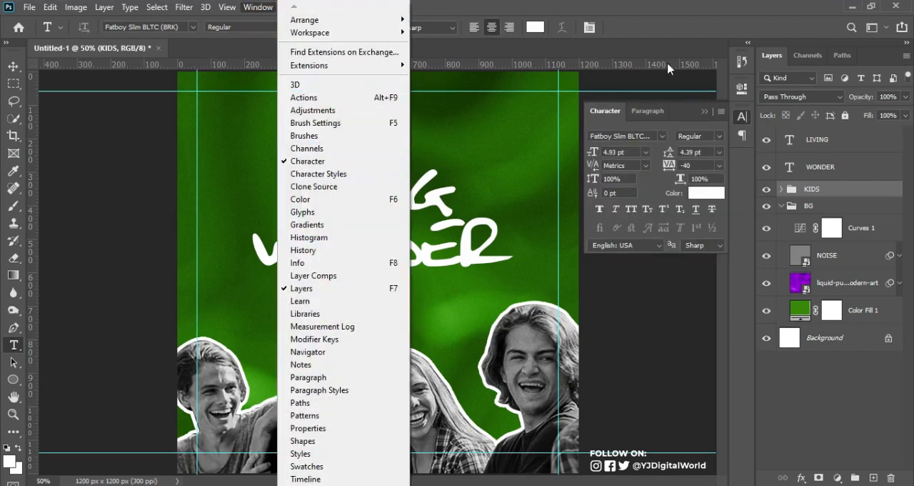
click(649, 136)
click(652, 136)
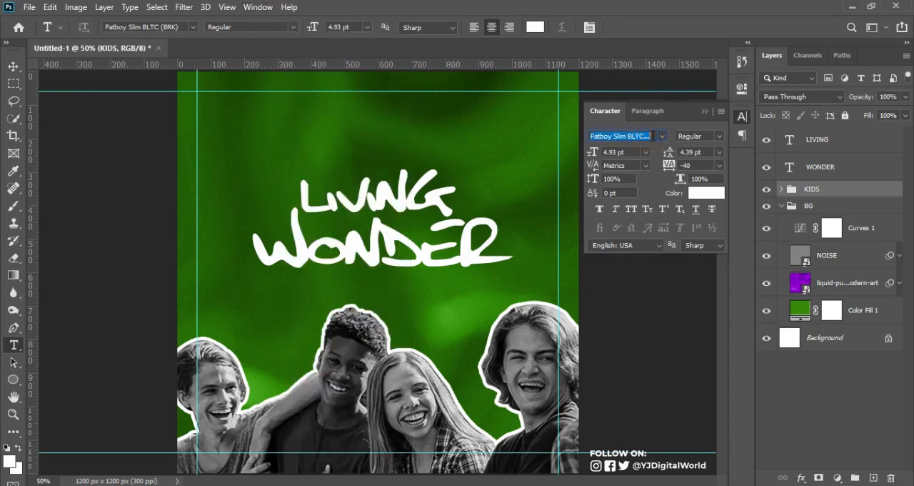
text(MONT)
key(Return)
click(717, 136)
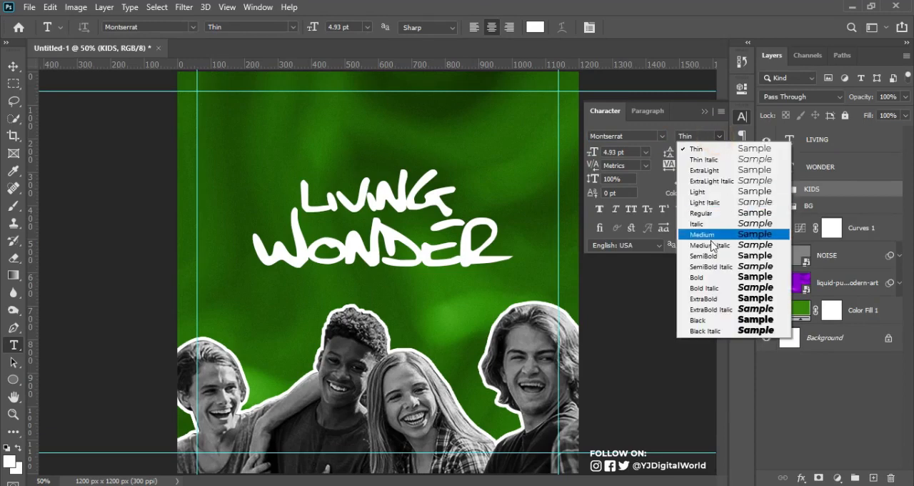
click(708, 235)
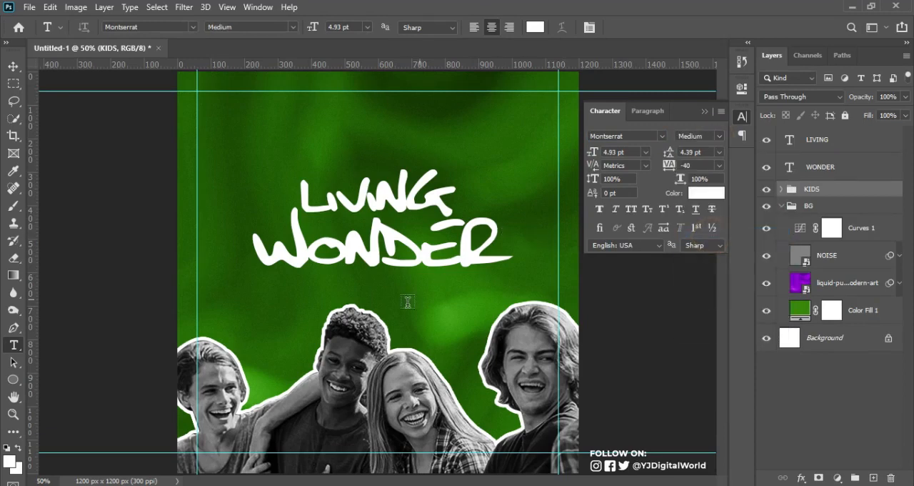
Paste "God WORD still do wonders [EPH 45:34]" as a new text layer below WONDER and set its tracking to 380
click(379, 296)
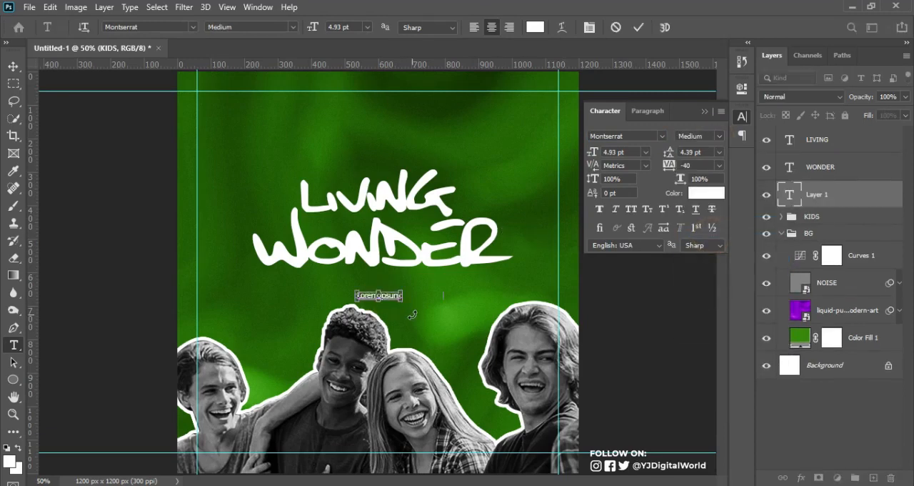
key(ctrl+v)
key(ctrl+Return)
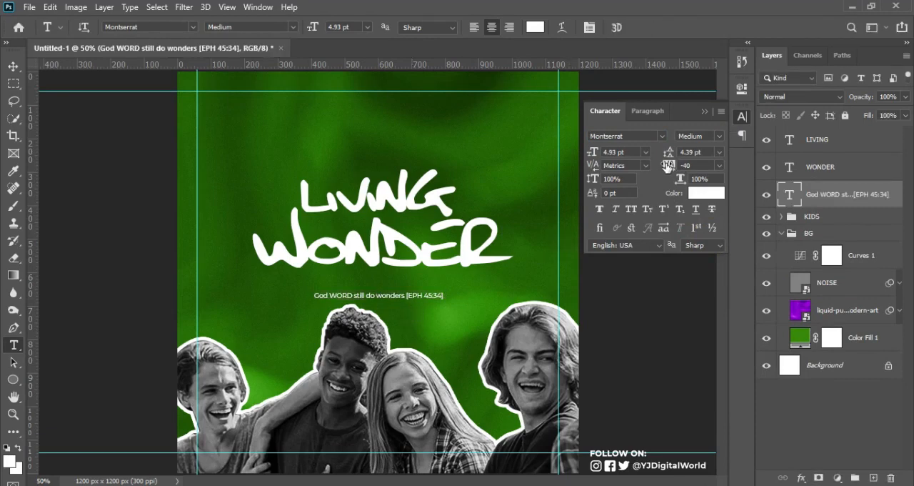
mouse_move(668, 165)
mouse_down()
mouse_move(686, 166)
mouse_move(665, 167)
mouse_up()
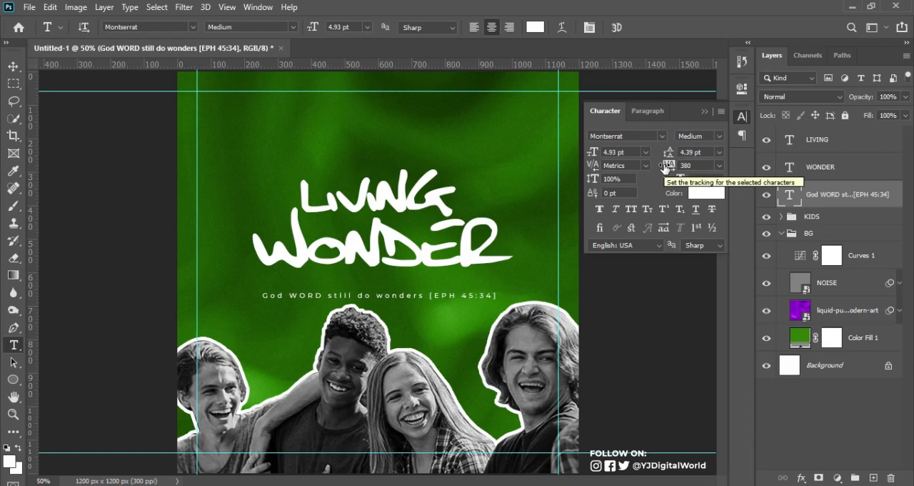
Move the verse line up to sit just beneath WONDER and scale it slightly to about 4.9 pt
key(v)
key(ctrl+t)
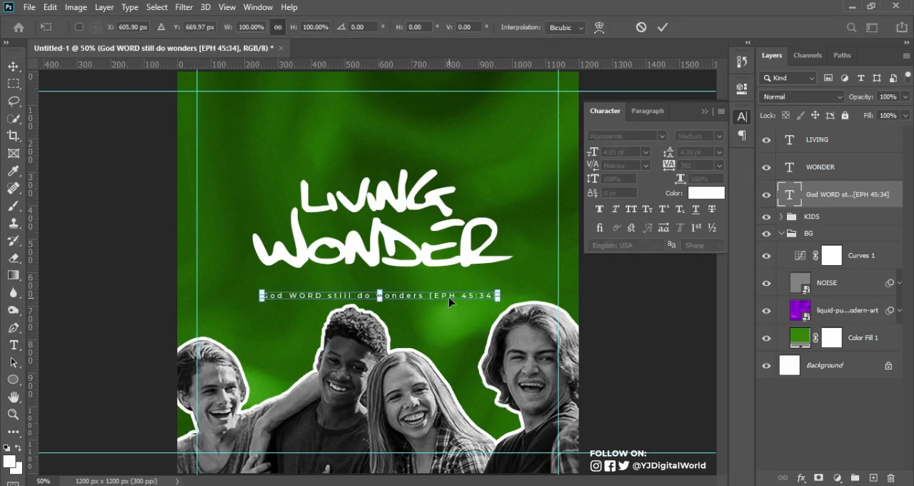
key(Return)
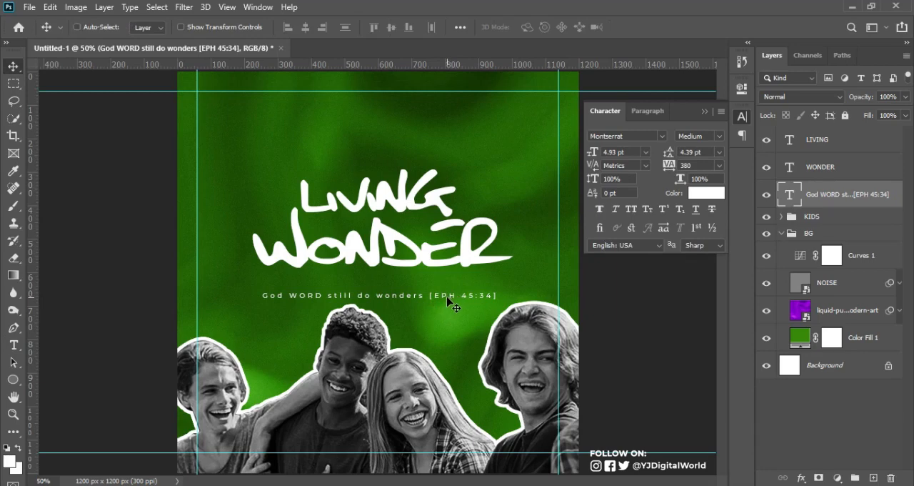
key(ctrl+t)
drag(447, 301, 494, 283)
key(Return)
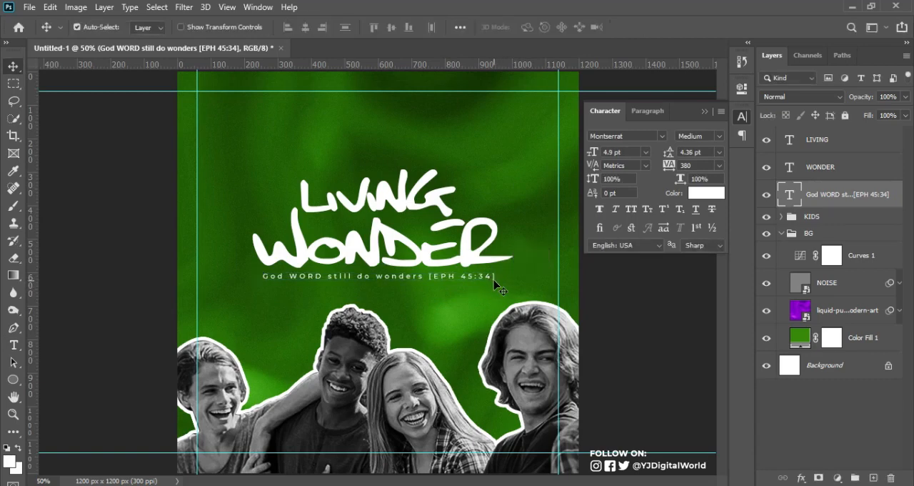
Set the verse line in all caps and scale it down to about 4.52 pt so it fits within WONDER's width
click(631, 209)
key(ctrl+t)
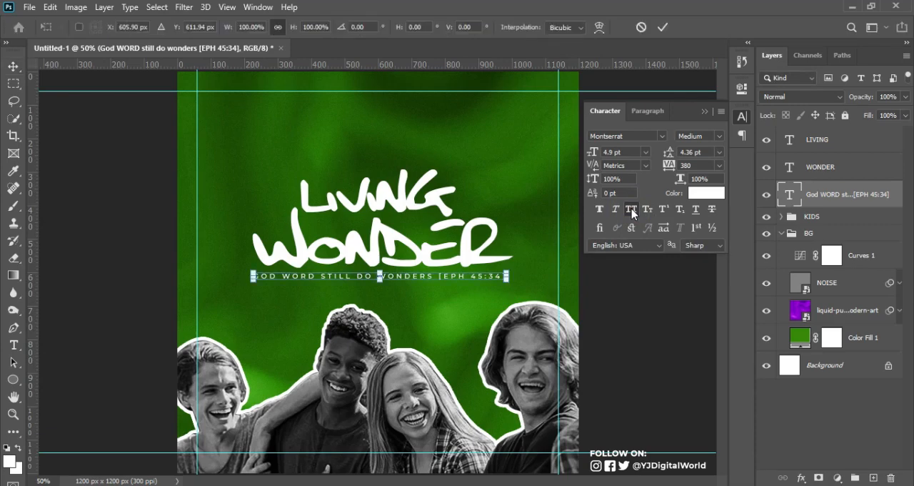
drag(507, 276, 498, 281)
key(Return)
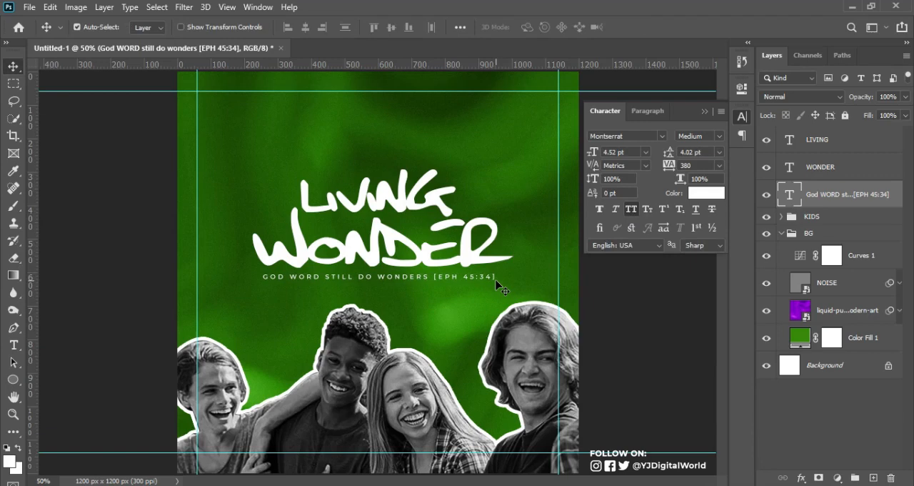
Group the LIVING, WONDER and verse text layers and name the group THEME
shift+click(839, 140)
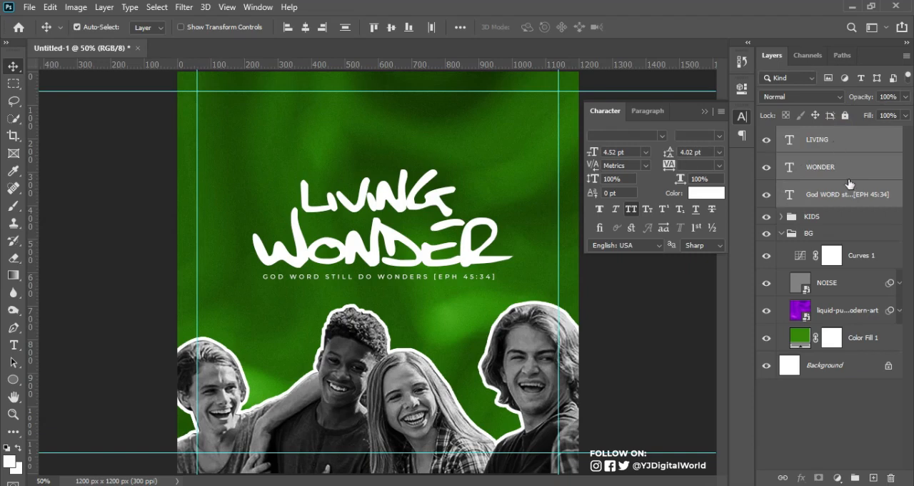
key(ctrl+g)
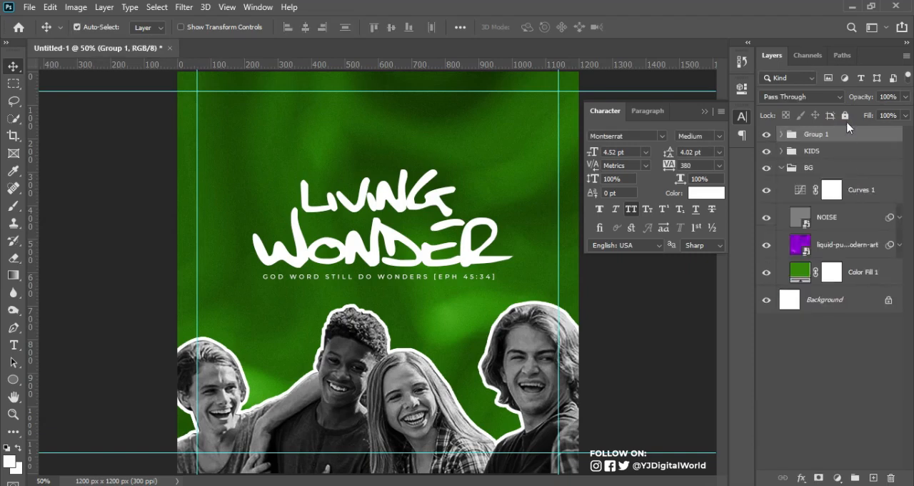
click(766, 134)
click(766, 134)
double_click(818, 135)
text(THEME)
key(Return)
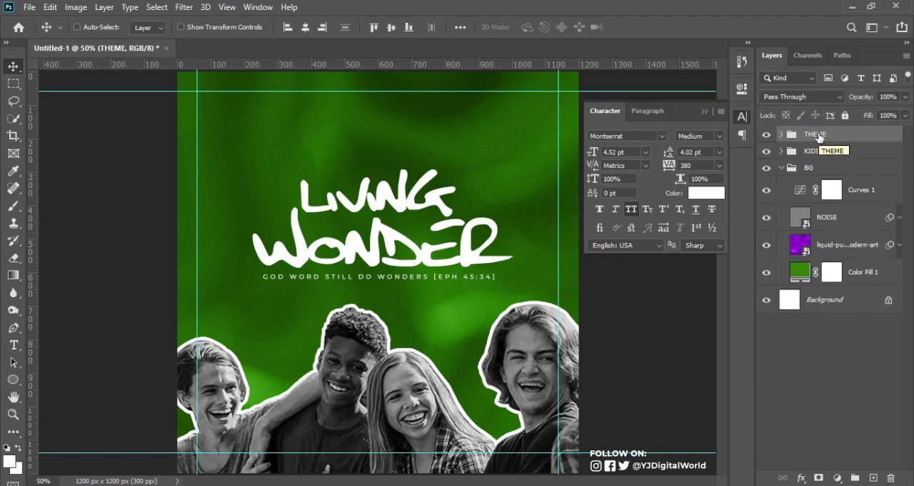
Center the THEME group horizontally on the canvas and nudge it slightly down
key(ctrl+a)
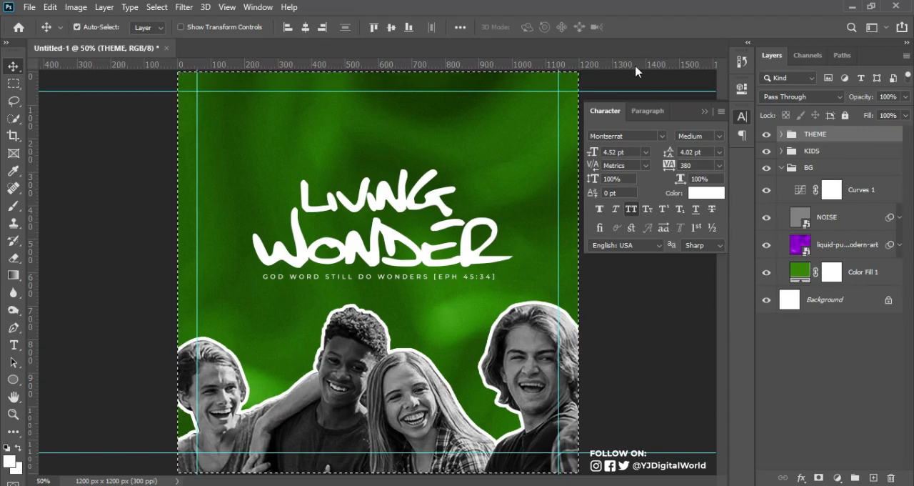
click(391, 27)
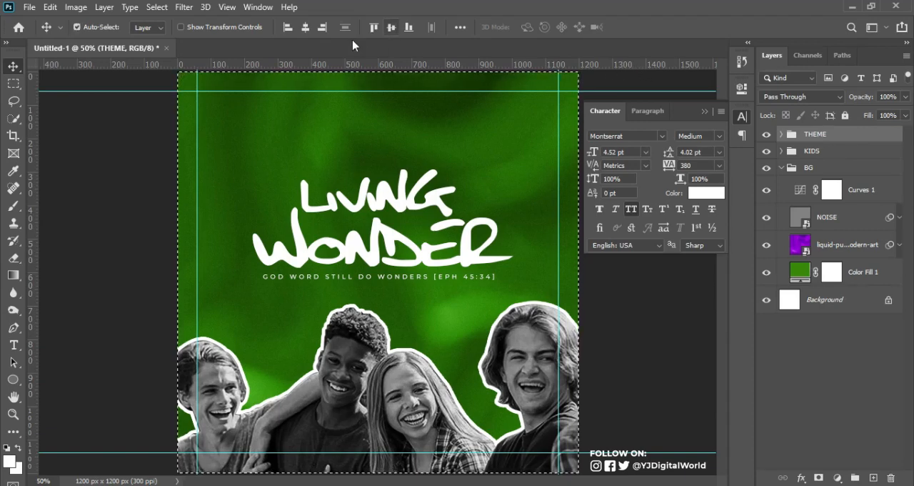
click(306, 27)
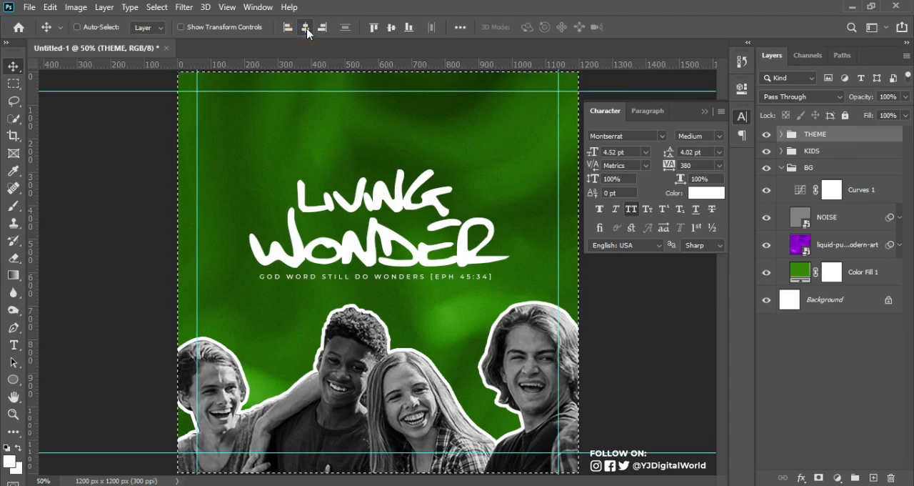
key(ctrl+d)
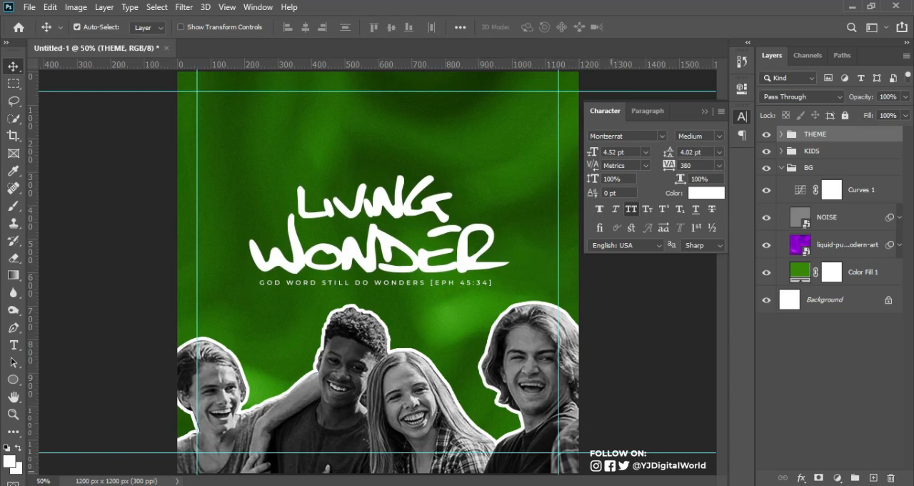
Copy the church name and venue address from Notepad and paste them as a new text layer in Photoshop above the LIVING title
key(alt+Tab)
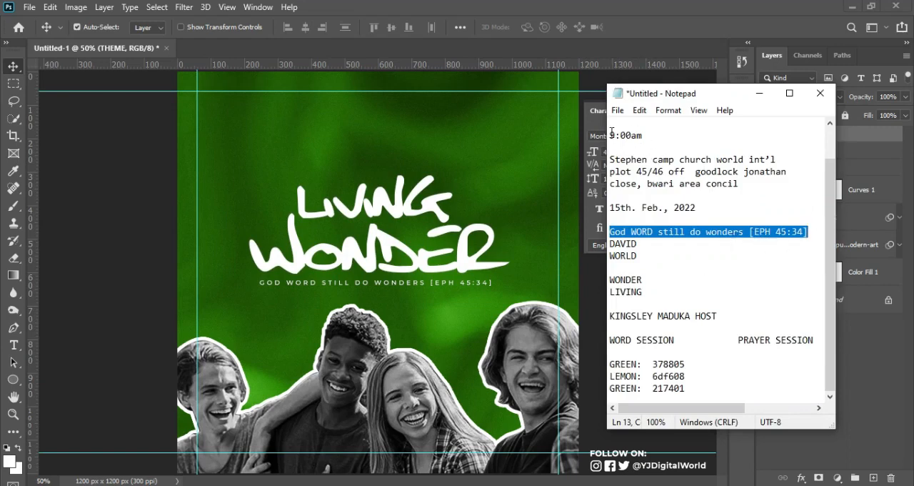
drag(611, 159, 745, 185)
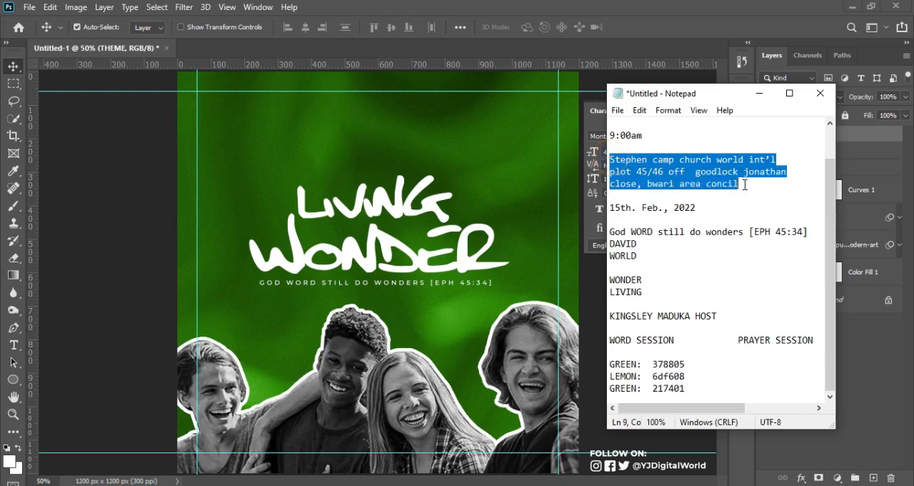
click(572, 5)
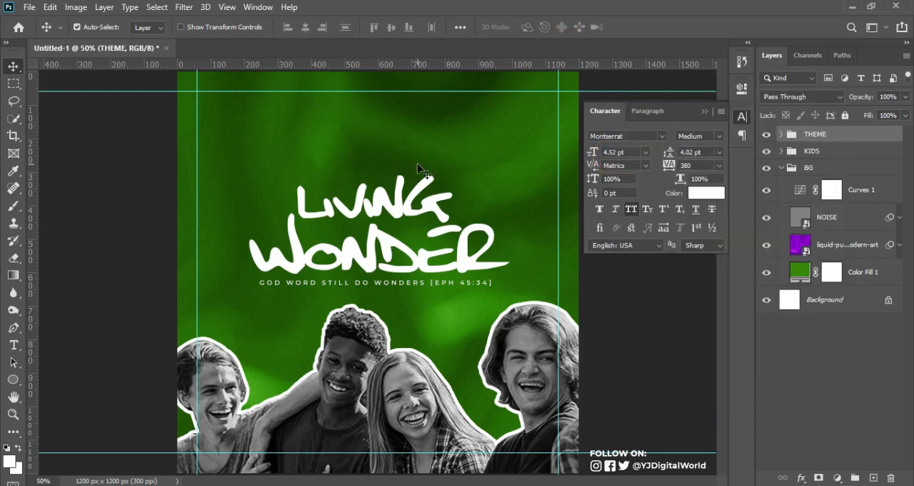
key(t)
click(407, 118)
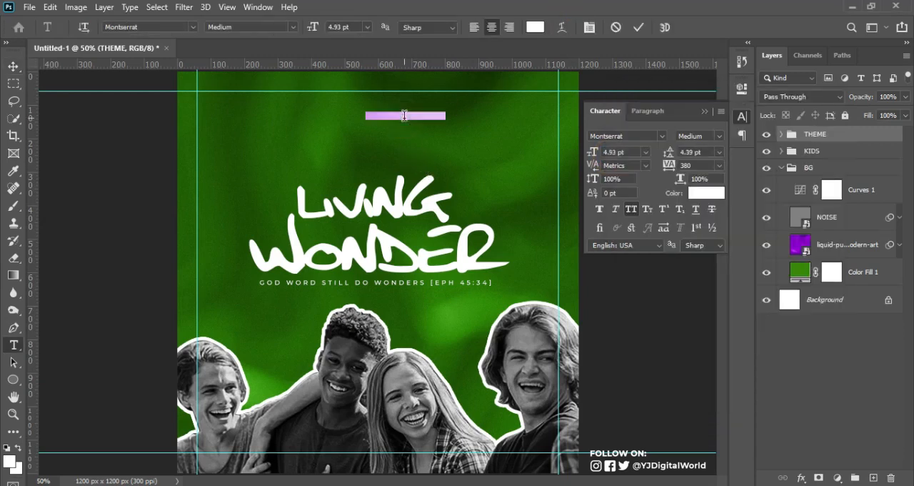
text(STEPHEN CAMP CHURCH WORLD INT'L PLOT 45/46 OFF GOODLOCK JONATHAN CLOSE, BWARI AREA CONCIL)
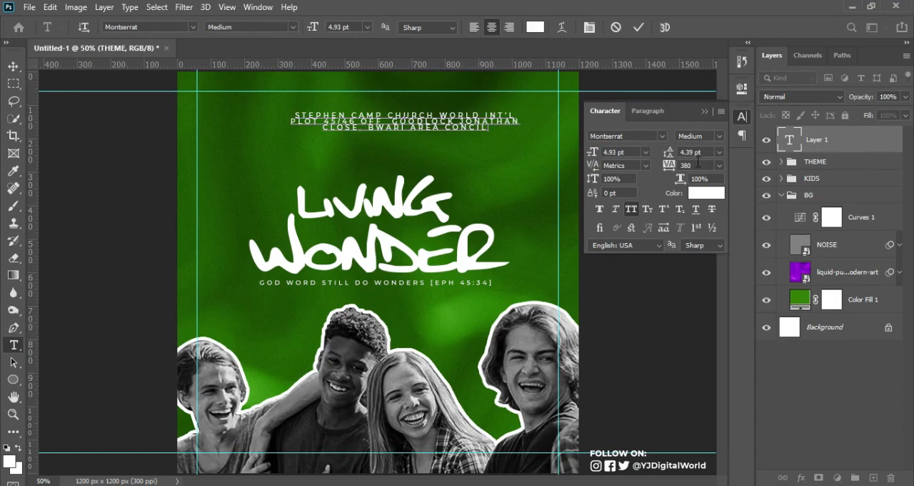
Set the tracking of the church name and address text to 0 and right-align its lines
key(ctrl+a)
click(695, 167)
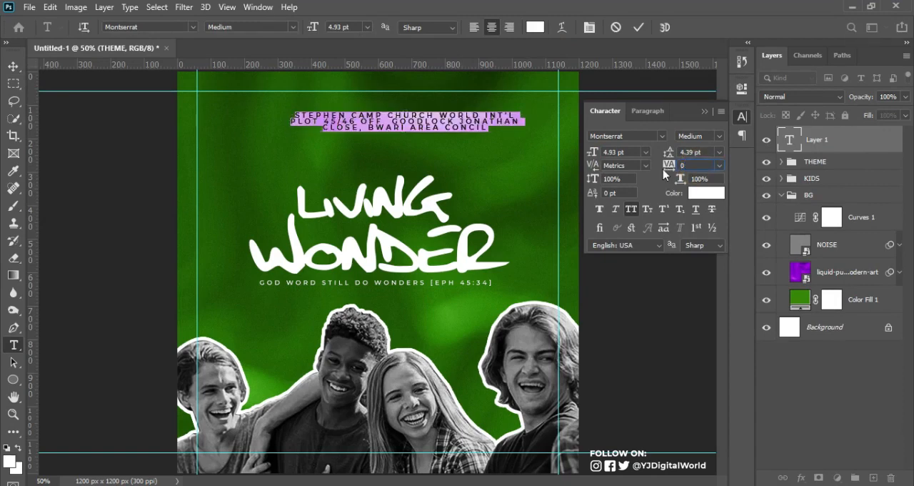
key(Return)
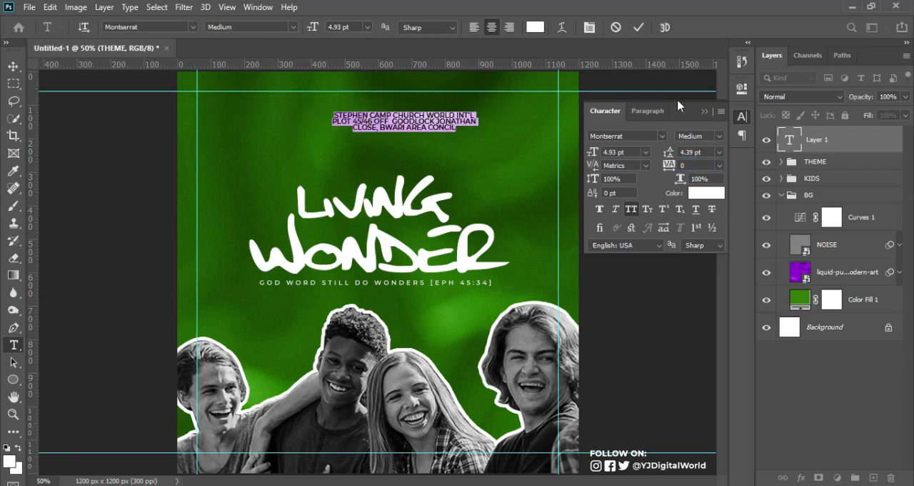
click(639, 27)
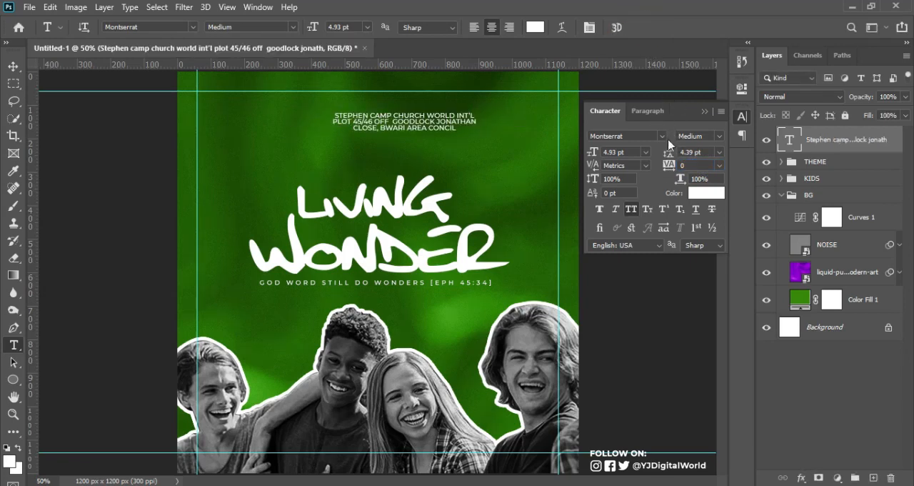
click(510, 27)
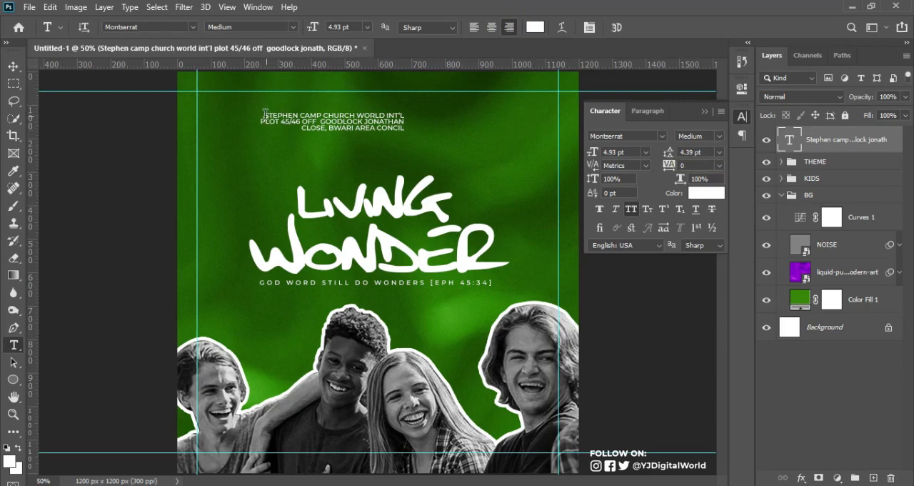
Set the font size of the church name line in the address text to 5.2 pt
drag(265, 120, 375, 125)
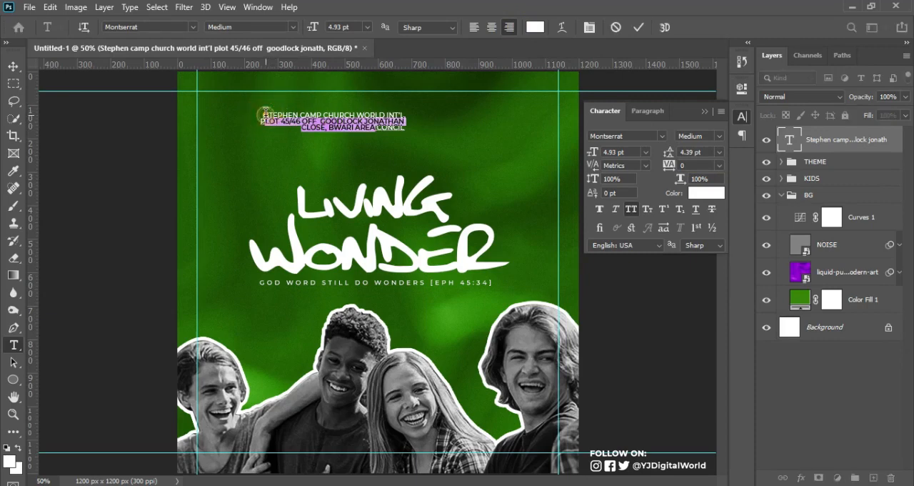
click(266, 113)
triple_click(267, 113)
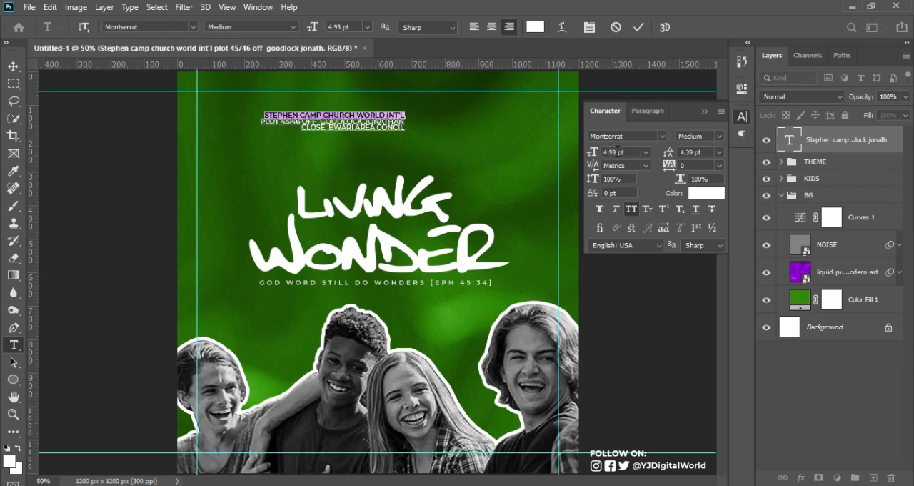
click(592, 155)
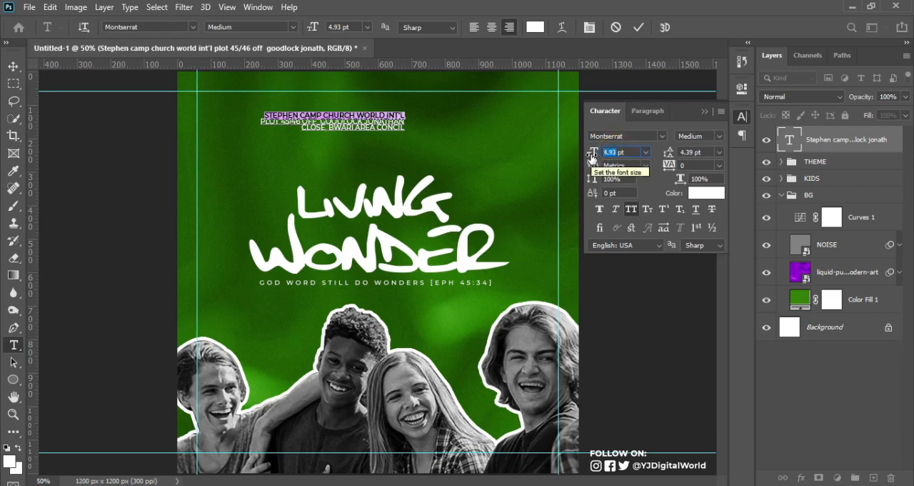
text(5.2)
key(Return)
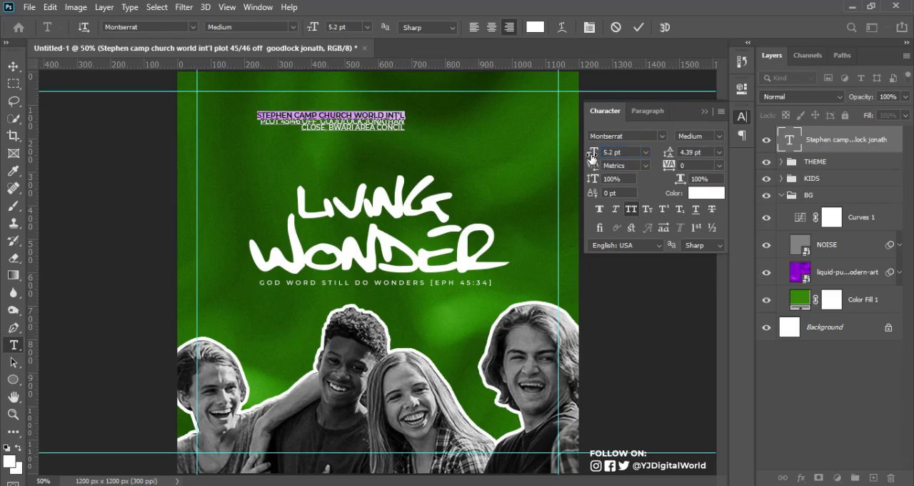
Set the church name line of the address text to Montserrat Bold
click(720, 137)
click(723, 279)
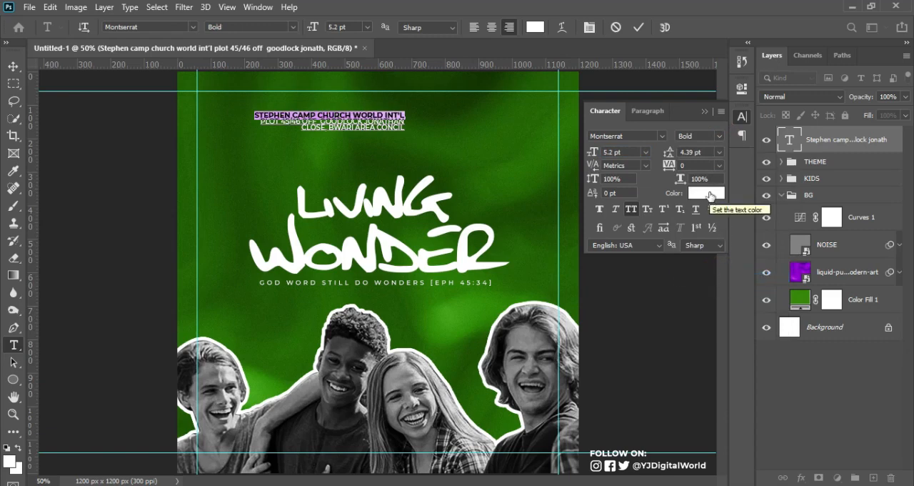
click(638, 30)
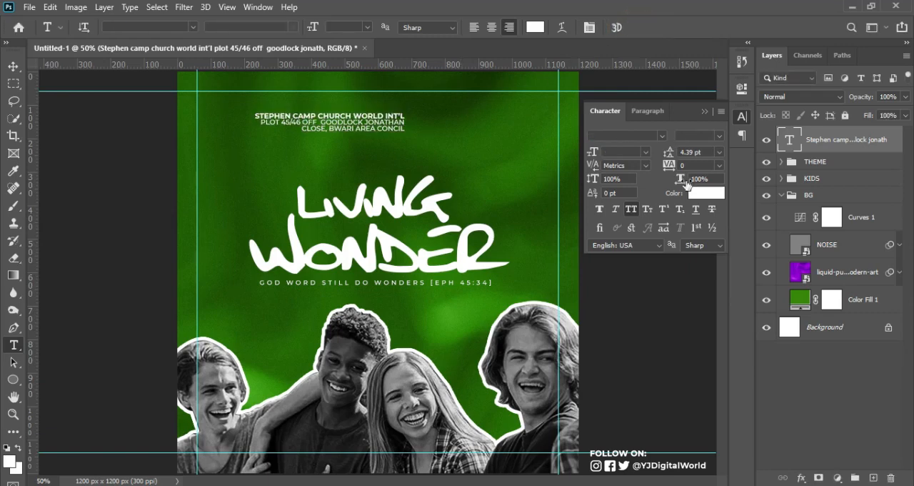
Set the address text's leading to 5.39 pt and move the block to the canvas's upper-right corner, aligned with the right margin guide
drag(665, 150, 667, 155)
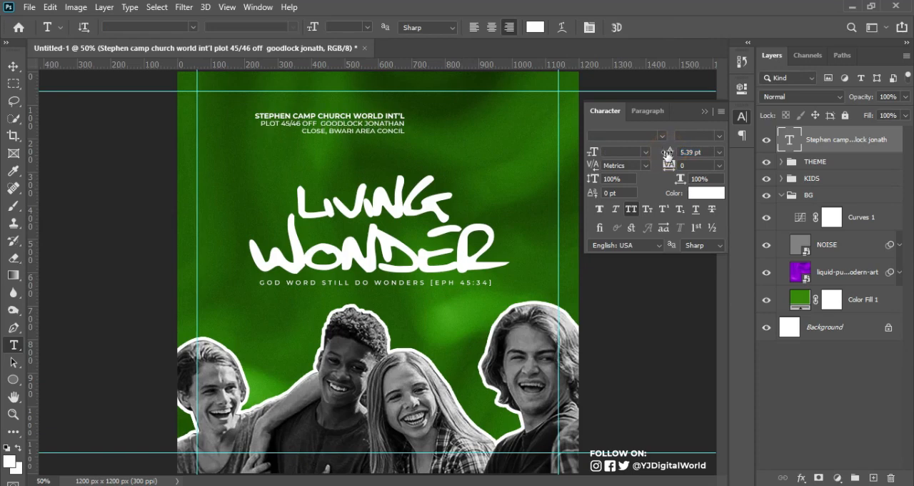
click(13, 65)
drag(365, 125, 517, 121)
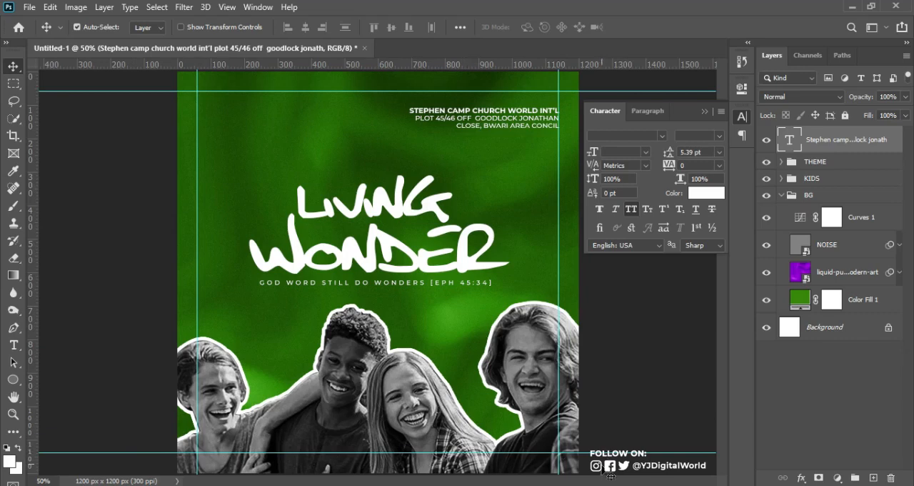
Draw a black rectangle about 514 × 72 px and place it along the canvas's bottom edge, starting at the left side
click(14, 380)
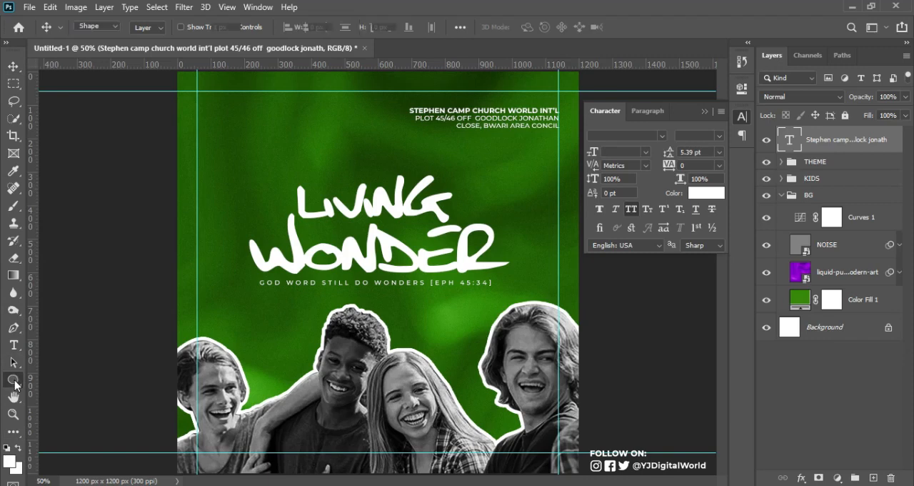
drag(15, 384, 63, 379)
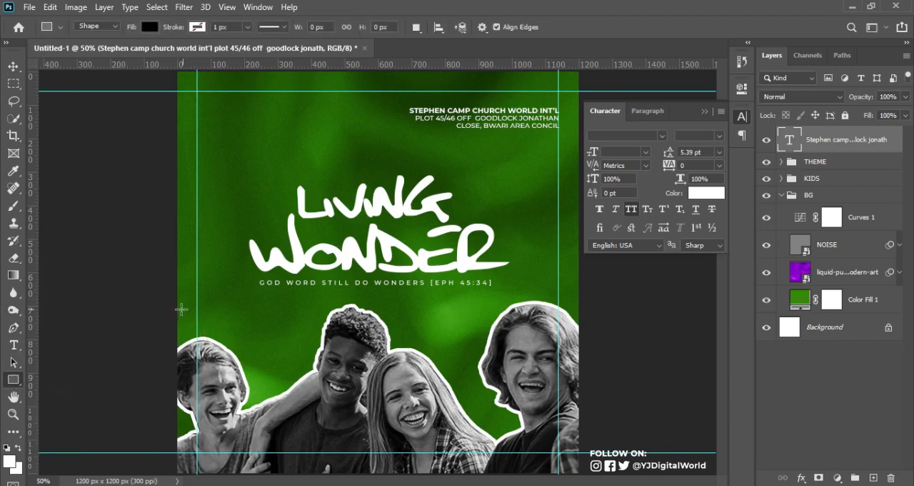
drag(175, 313, 343, 334)
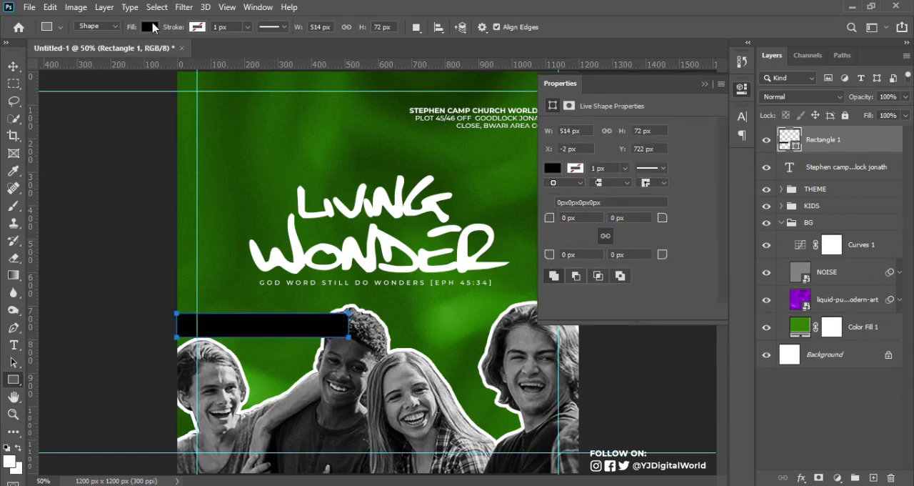
click(13, 66)
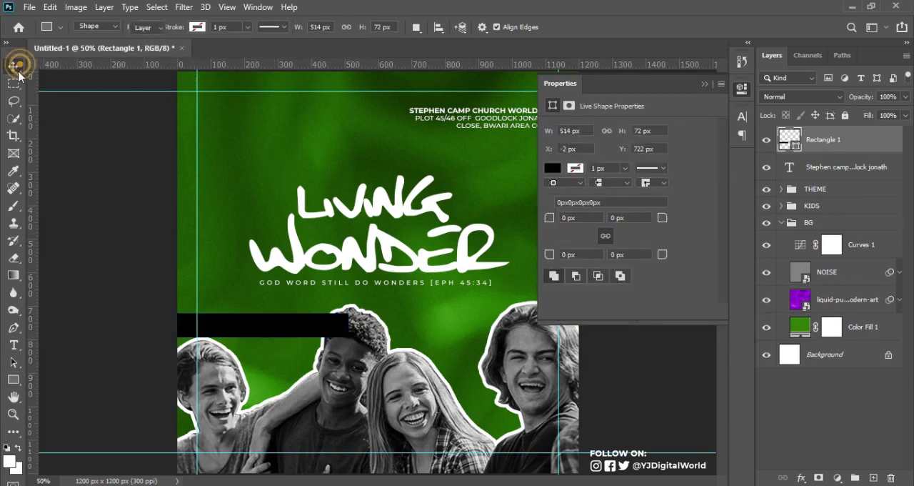
click(294, 329)
drag(295, 328, 296, 467)
key(ctrl)
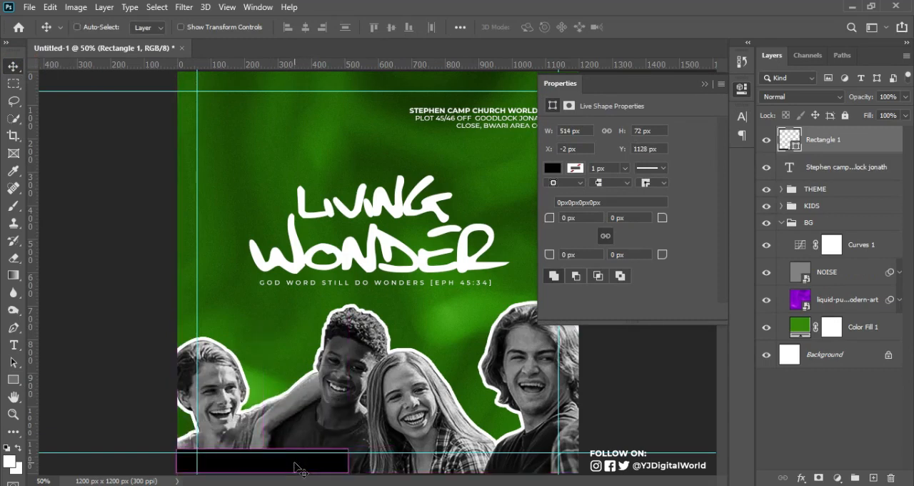
Duplicate the black rectangle and stretch the copy to about 688 px wide, filling the rest of the canvas's bottom edge
key(ctrl+j)
key(ctrl+t)
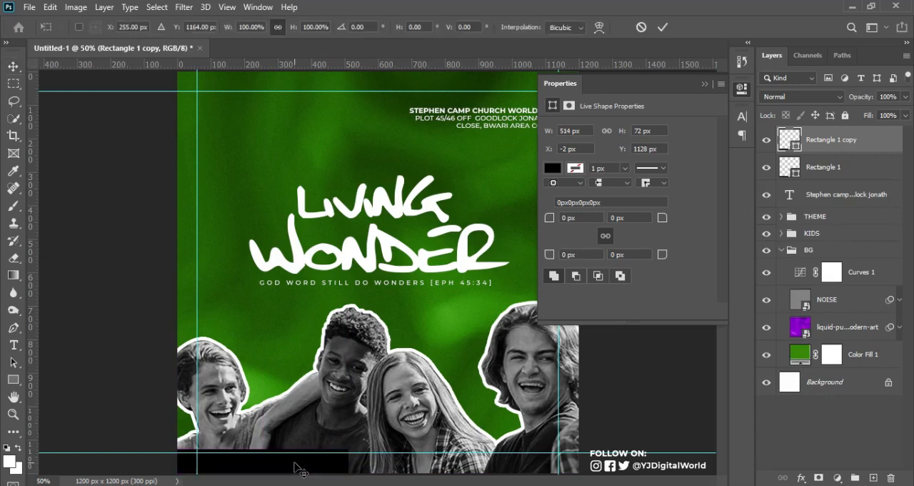
drag(295, 467, 580, 463)
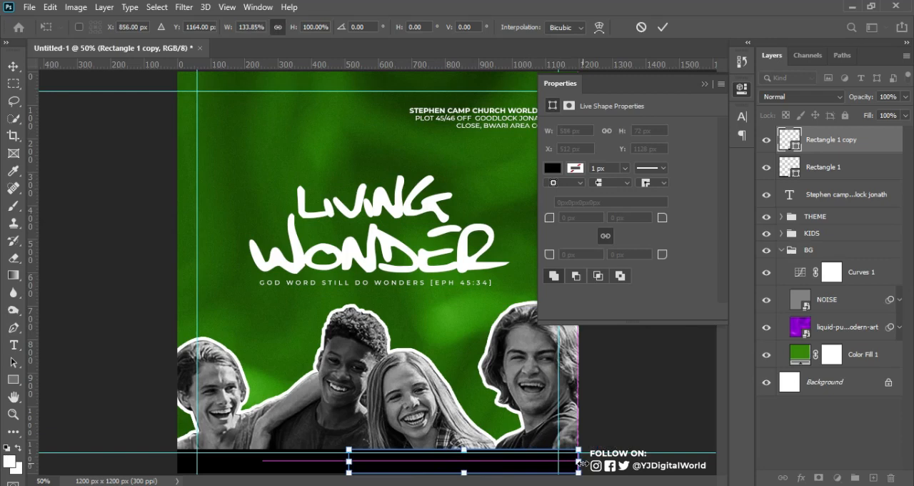
key(Return)
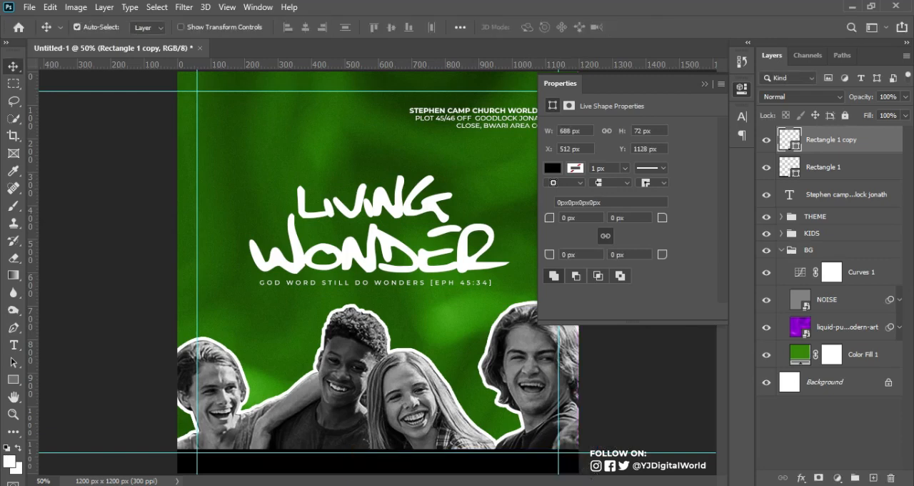
Copy the lemon colour code 6df608 from Notepad and apply it as the fill of the left bottom rectangle in Photoshop
key(alt+Tab)
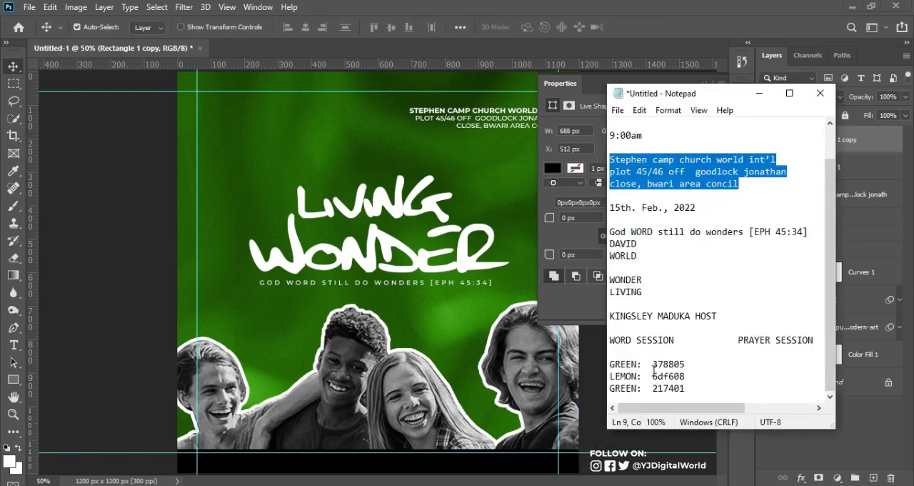
drag(653, 377, 689, 376)
key(ctrl+c)
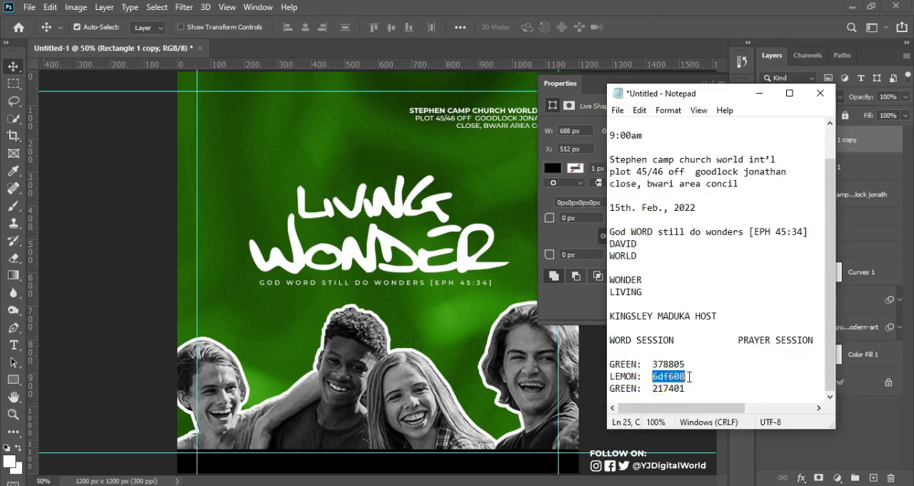
click(656, 6)
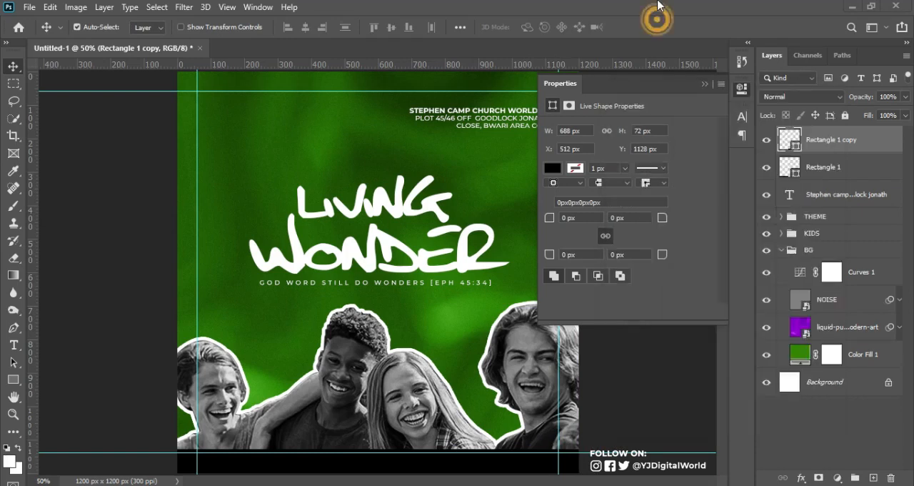
click(797, 171)
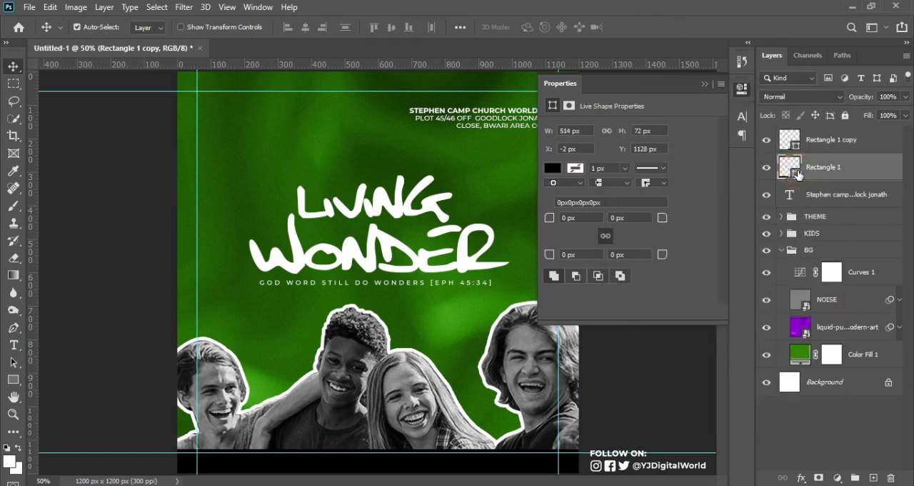
key(i)
double_click(793, 169)
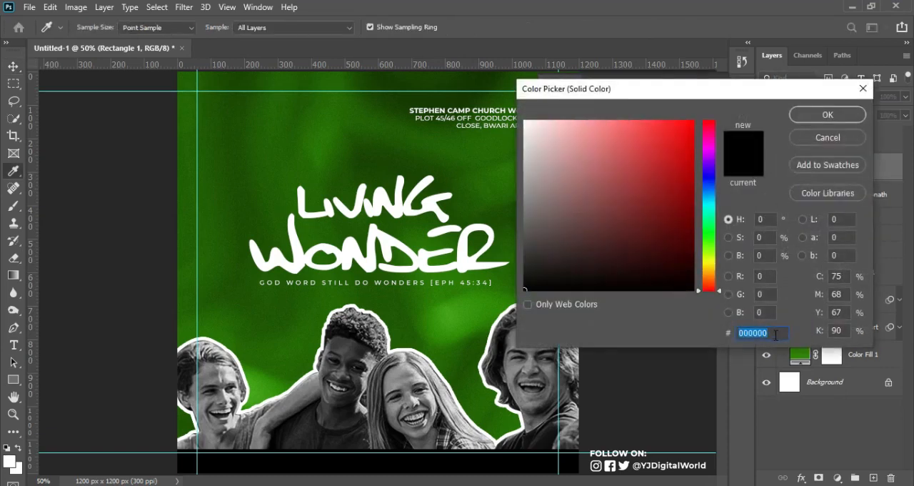
key(ctrl+v)
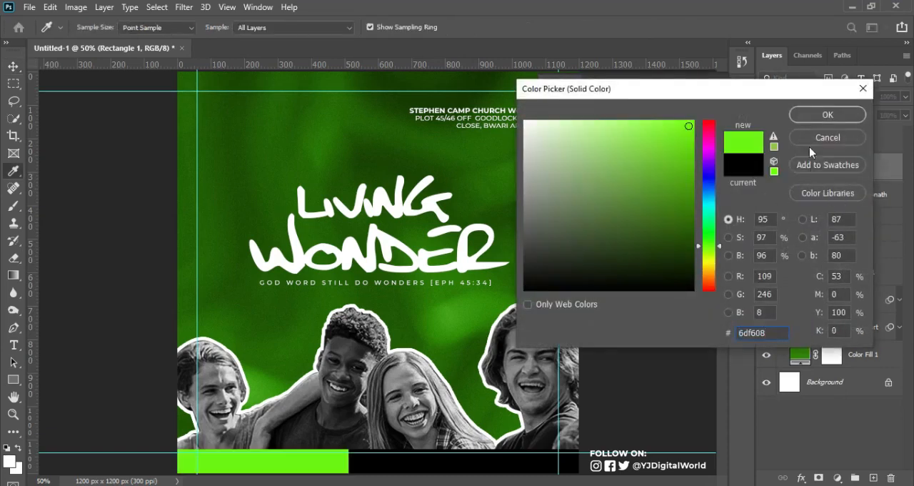
click(822, 113)
key(v)
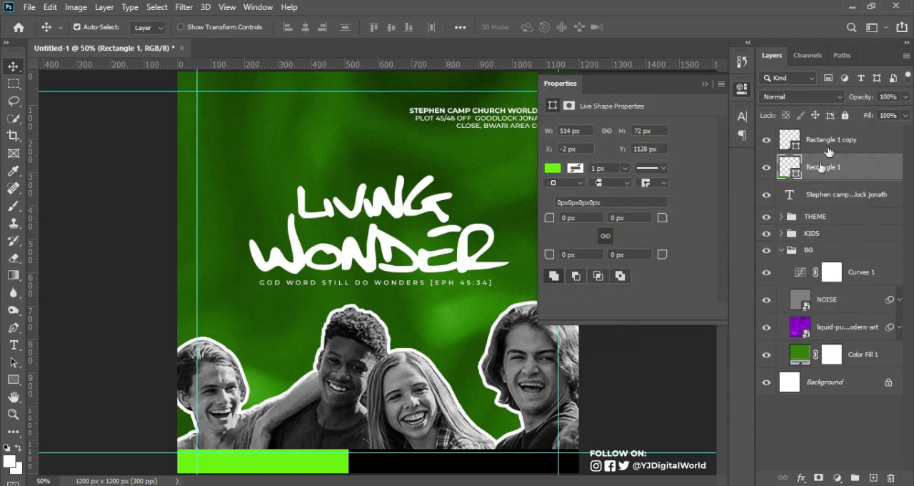
Copy the green colour code 217401 from Notepad and apply it as the fill of the right bottom rectangle in Photoshop
click(843, 138)
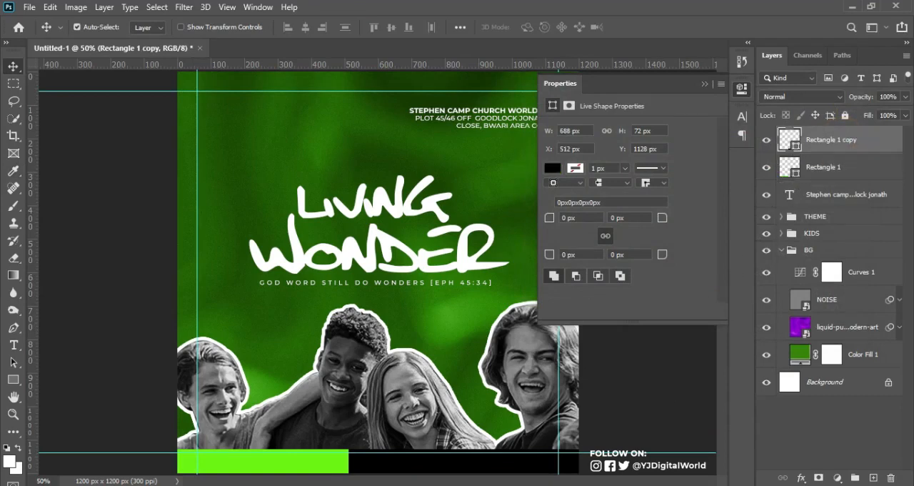
key(alt+Tab)
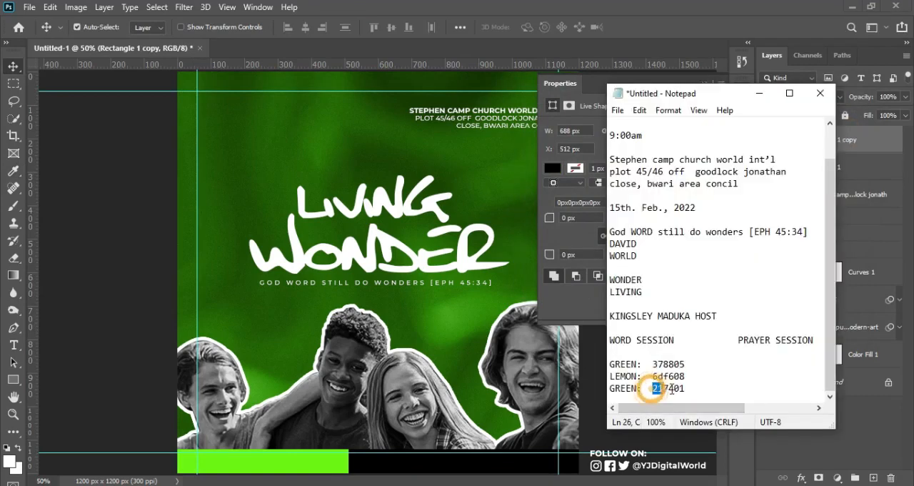
drag(653, 388, 691, 386)
key(ctrl+c)
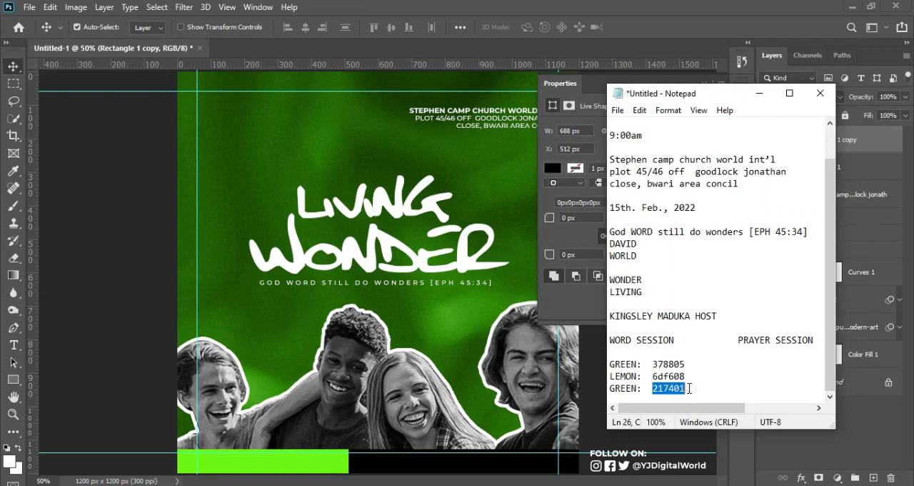
key(alt+Tab)
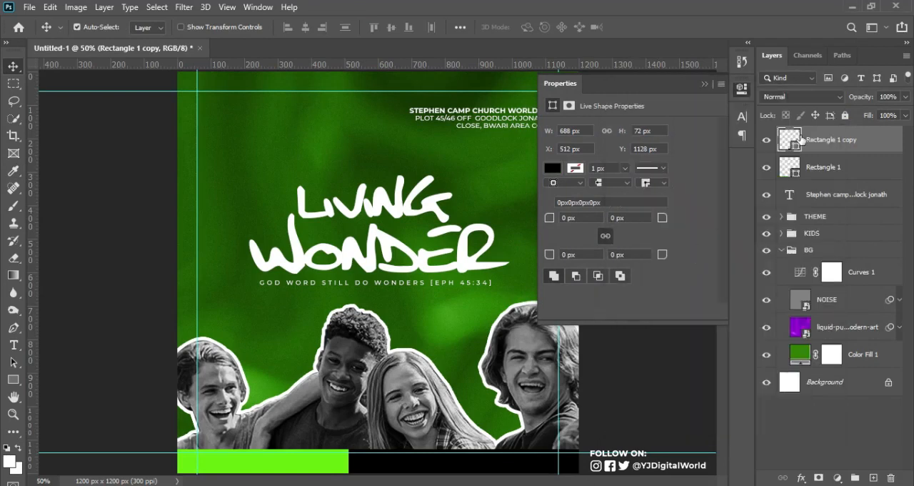
double_click(794, 141)
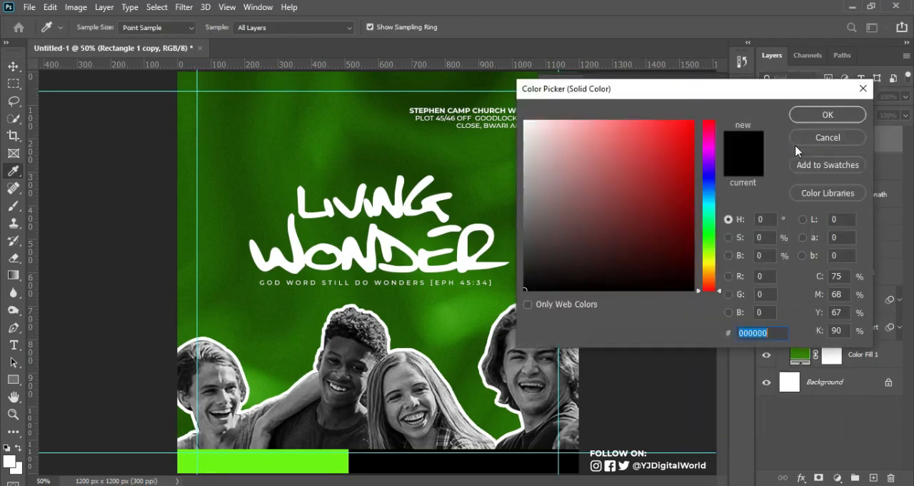
key(ctrl+v)
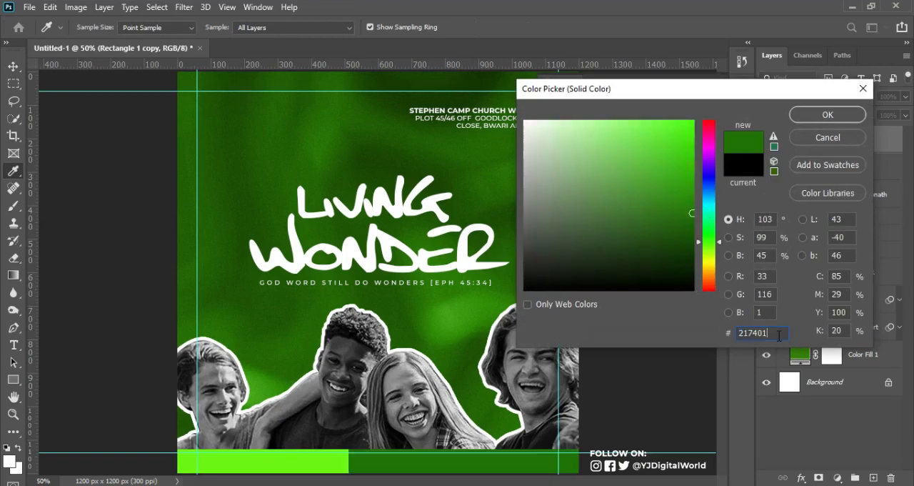
click(816, 118)
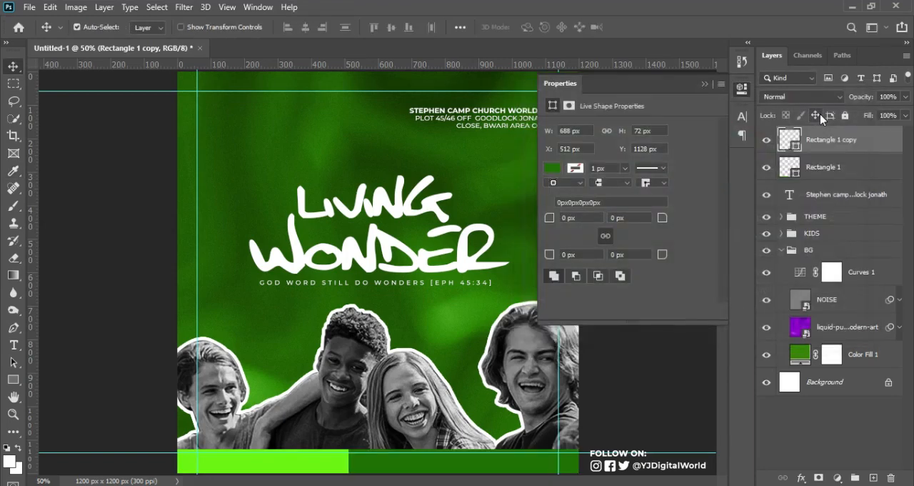
Move the church address text layer above both rectangle layers in the layer order
key(ctrl+semicolon)
click(849, 195)
drag(848, 194, 836, 125)
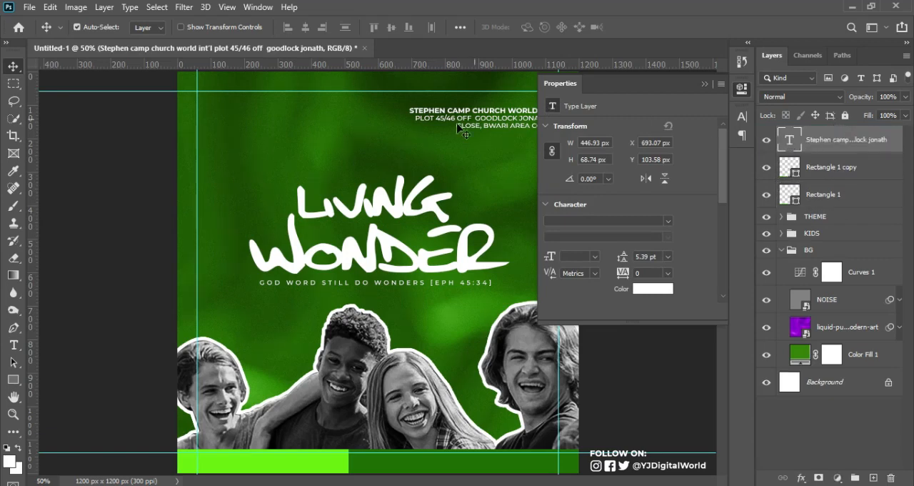
Colour the church name line lime green 6df608, sampled from the left bottom rectangle
key(t)
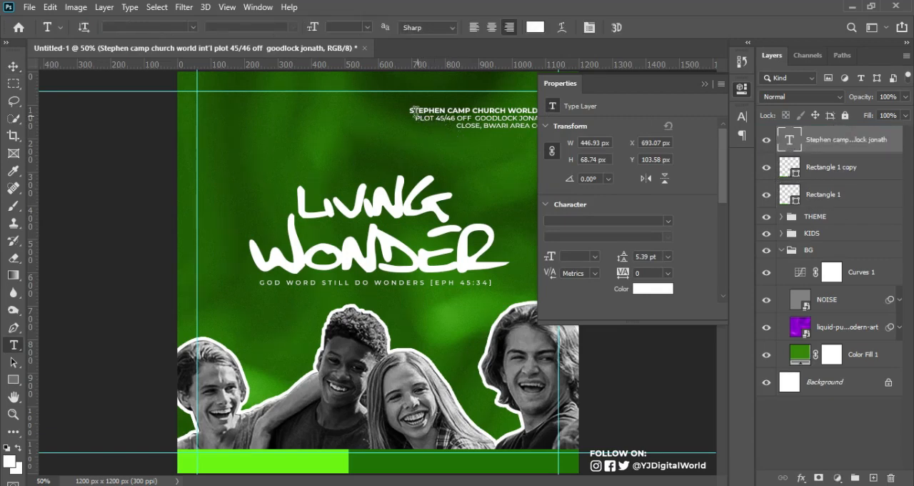
drag(409, 109, 592, 106)
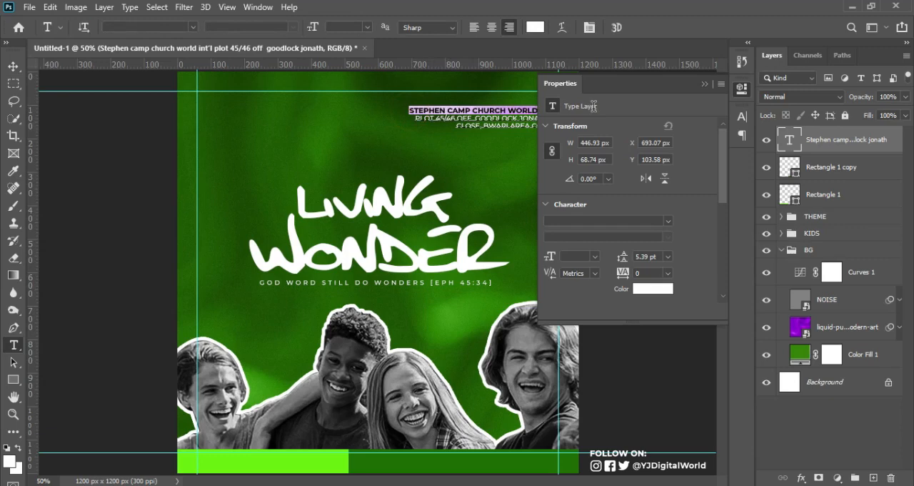
click(705, 83)
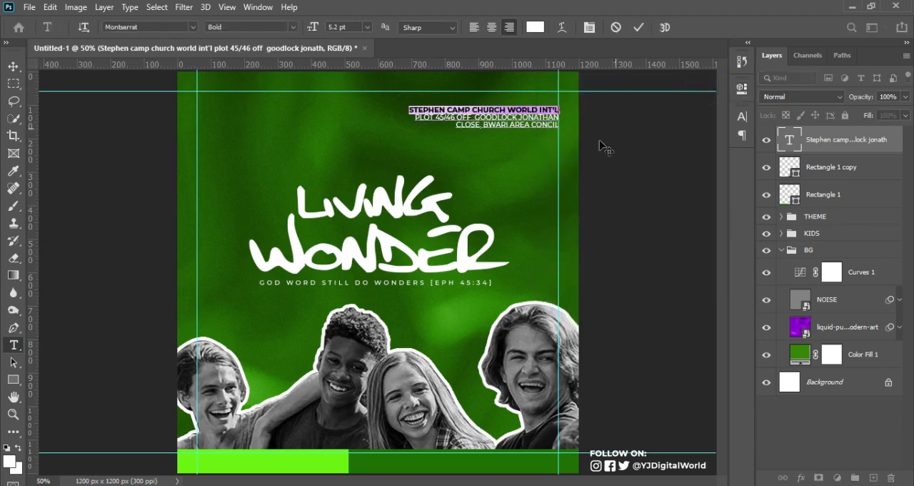
click(740, 117)
click(712, 195)
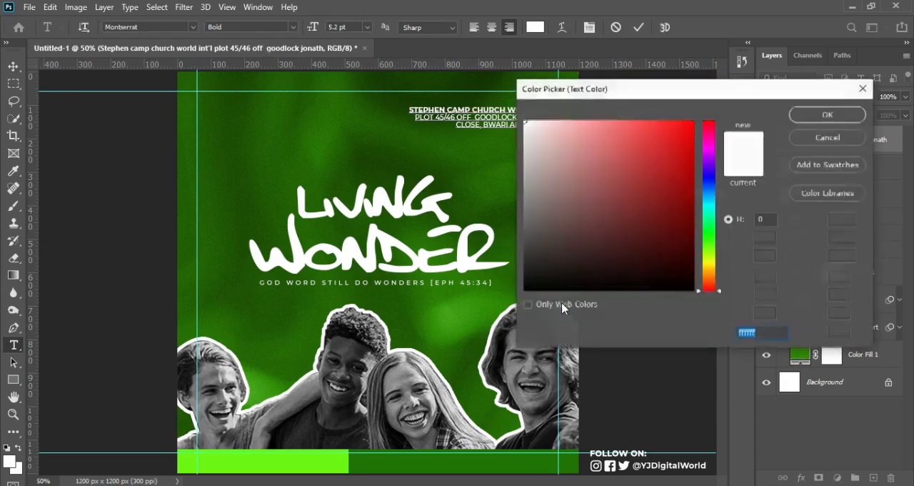
click(309, 466)
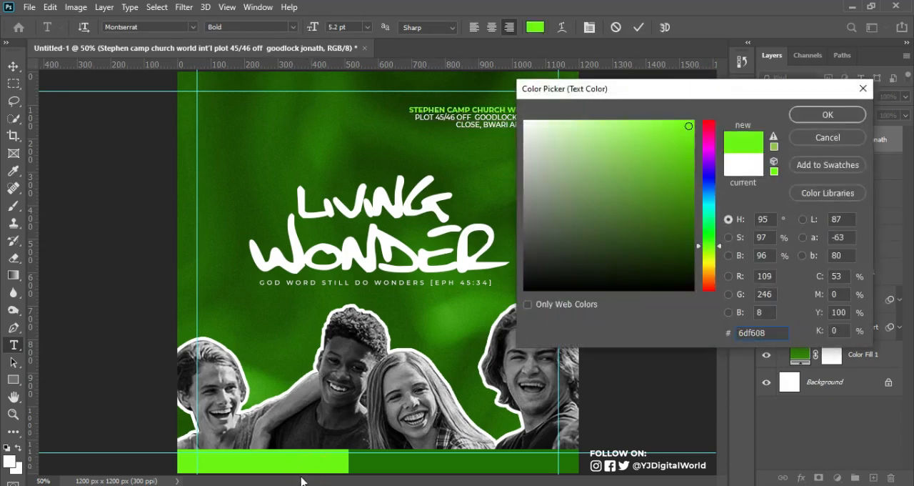
click(828, 115)
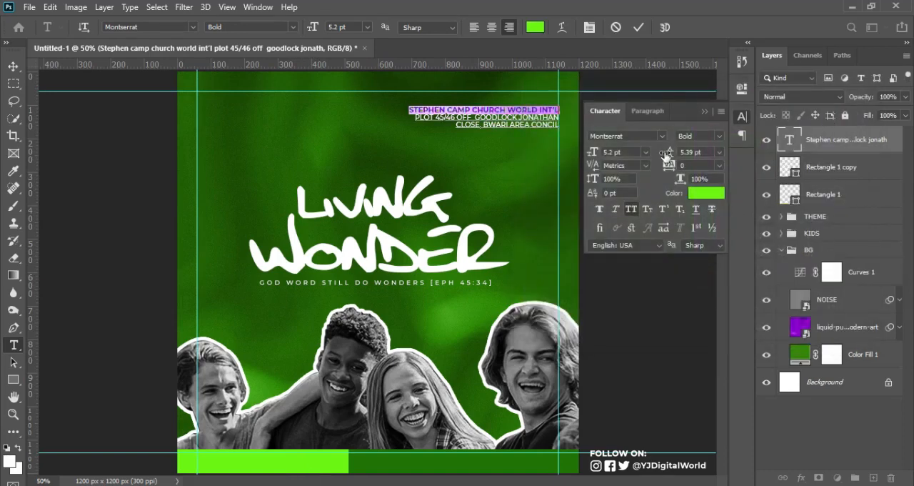
click(637, 28)
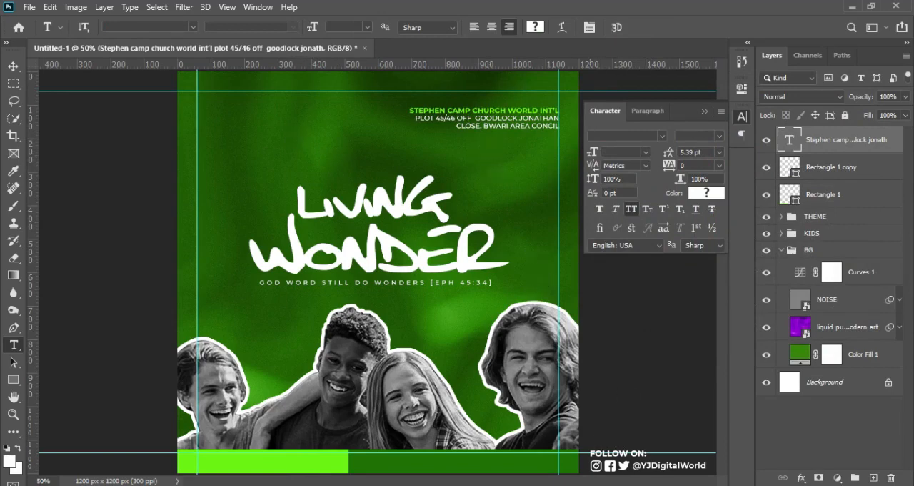
Copy 9:00am from Notepad and add it as a separate Photoshop text layer above the title, enlarged to about 17 pt
click(593, 484)
drag(609, 135, 660, 143)
key(ctrl+c)
click(459, 188)
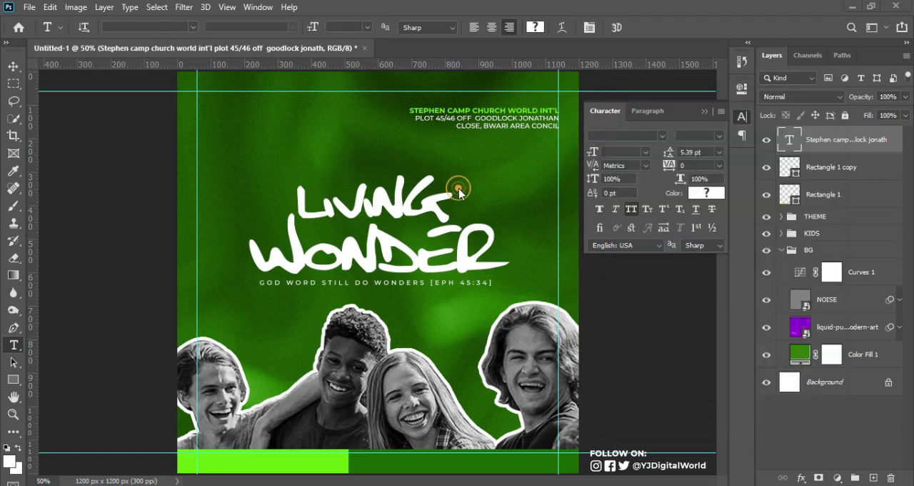
click(472, 167)
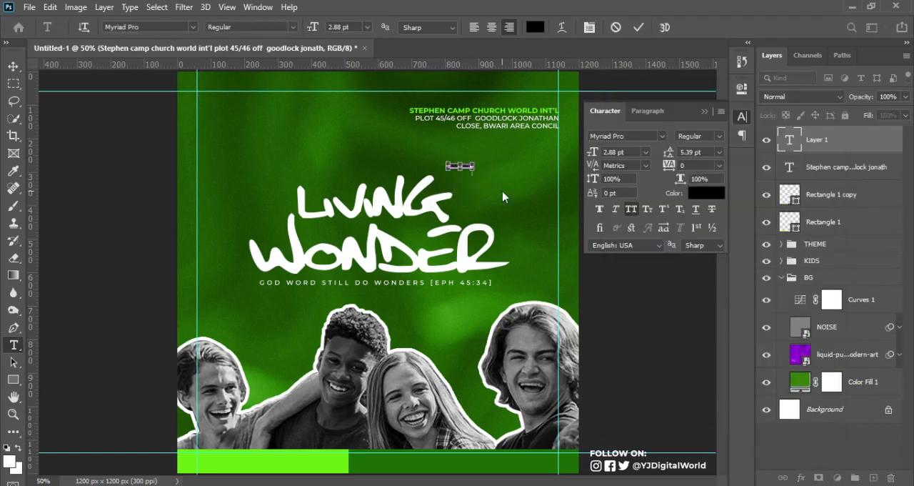
key(ctrl+v)
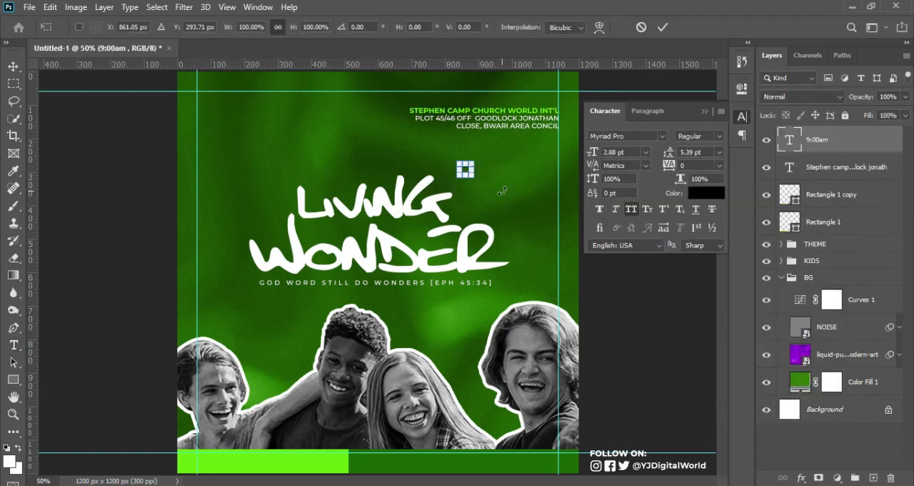
drag(476, 178, 548, 220)
key(Return)
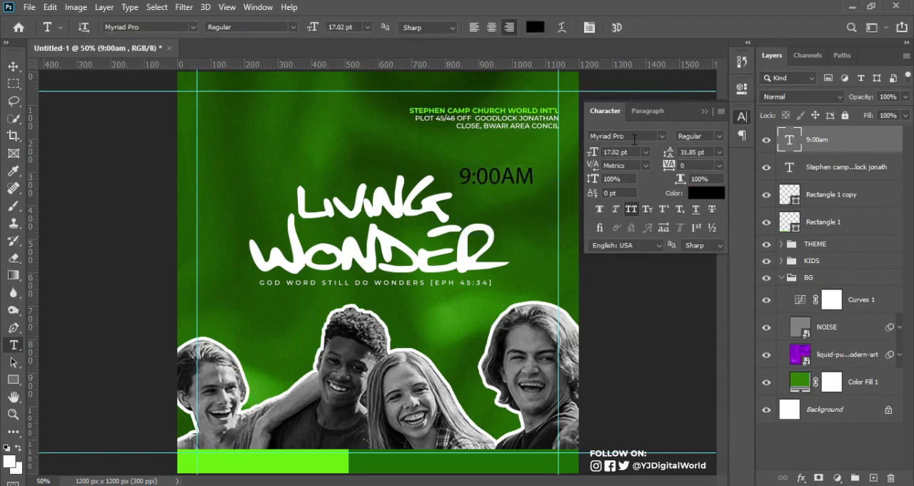
Set the 9:00am text to Montserrat SemiBold and colour it lime green, sampled from the left bottom rectangle
click(633, 137)
text(MONT)
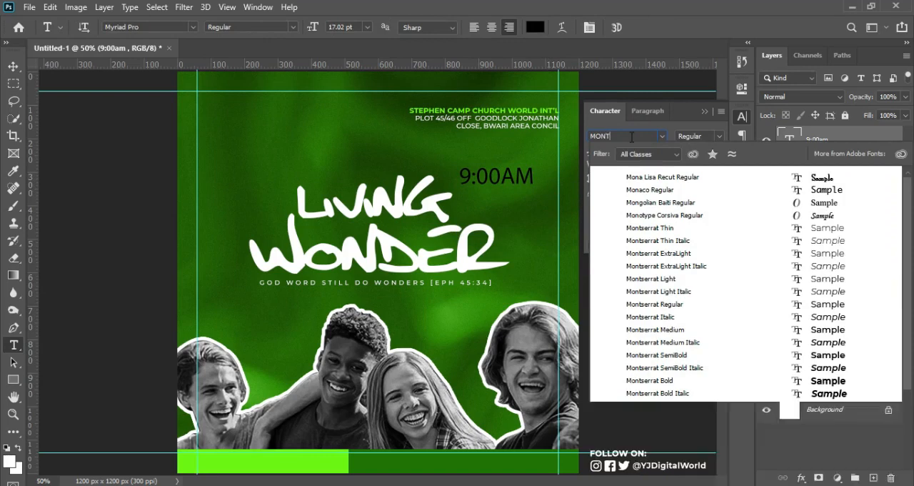
key(Return)
click(722, 137)
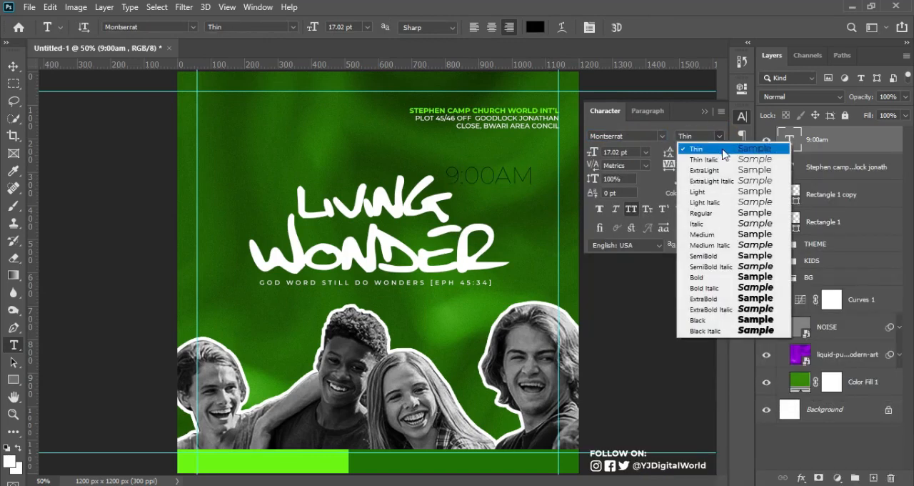
click(726, 256)
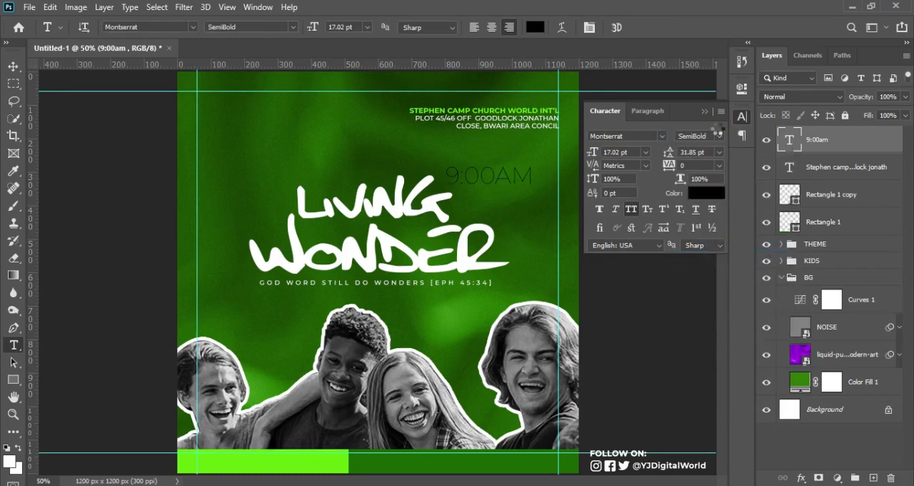
click(707, 192)
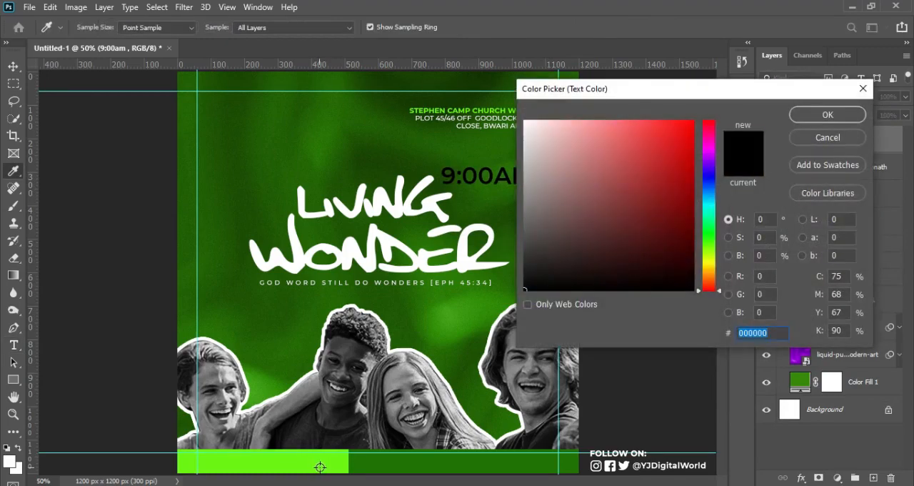
click(320, 467)
click(827, 115)
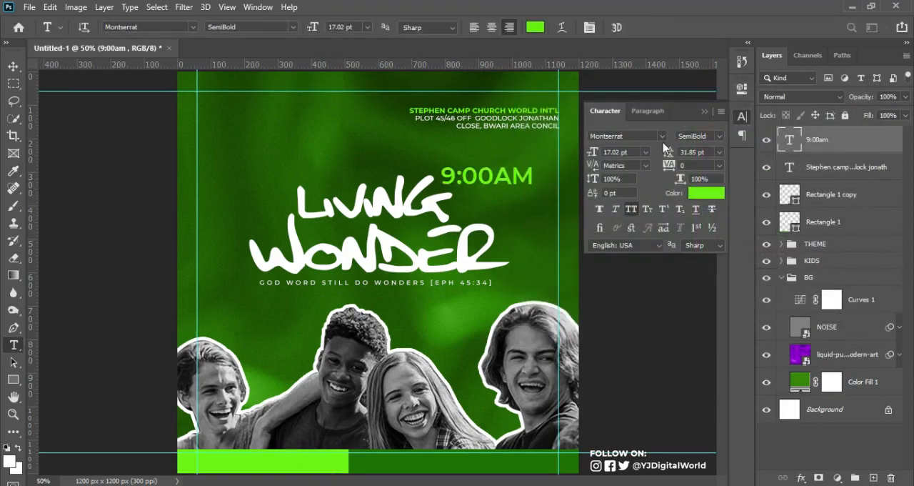
Move the 9:00am text up to the upper margin guide, scaled down to 14.4 pt, and turn off its All Caps
key(ctrl+t)
drag(495, 187, 519, 109)
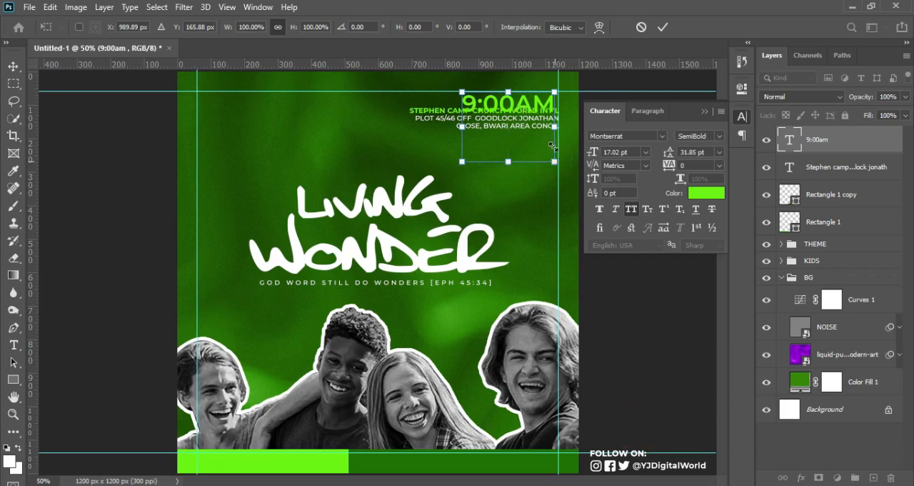
drag(555, 161, 553, 146)
click(663, 27)
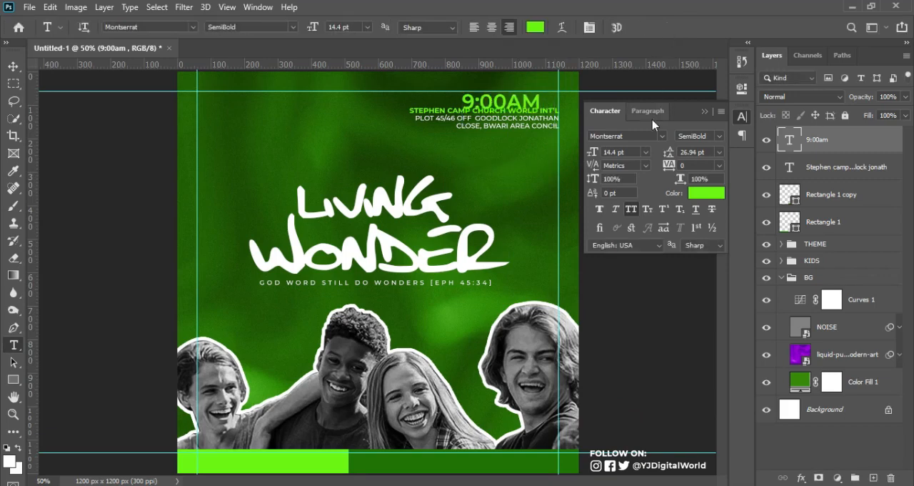
click(631, 209)
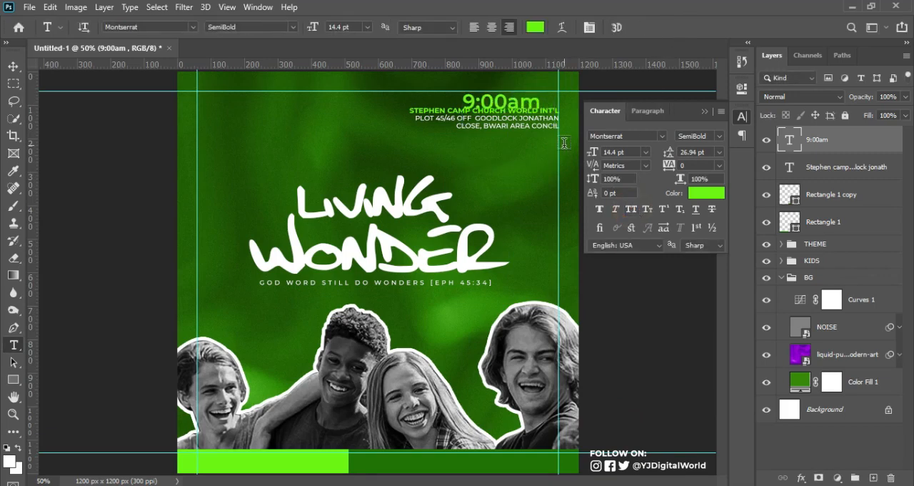
Nudge the 9:00am text slightly up and over to the right margin guide, in line with the address text's right edge
key(v)
key(Up)
key(Up)
key(Up)
key(Up)
key(Up)
key(Up)
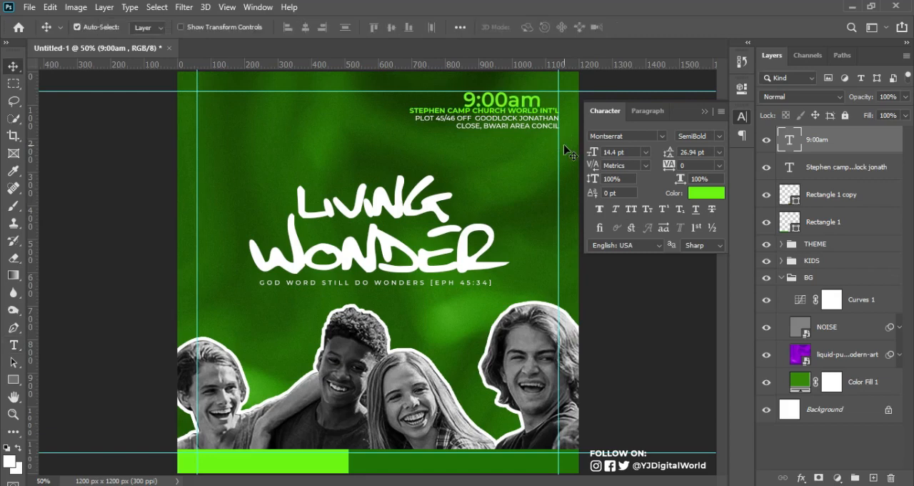
key(shift+Right)
key(shift+Right)
key(shift+Right)
key(shift+Right)
key(shift+Right)
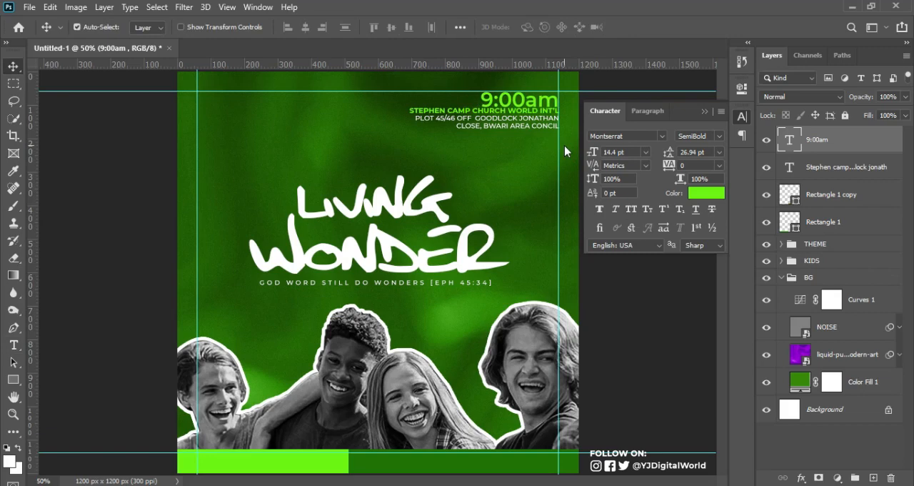
Open a gap between the time and the church address by nudging the address down and the 9:00am text slightly up
click(831, 164)
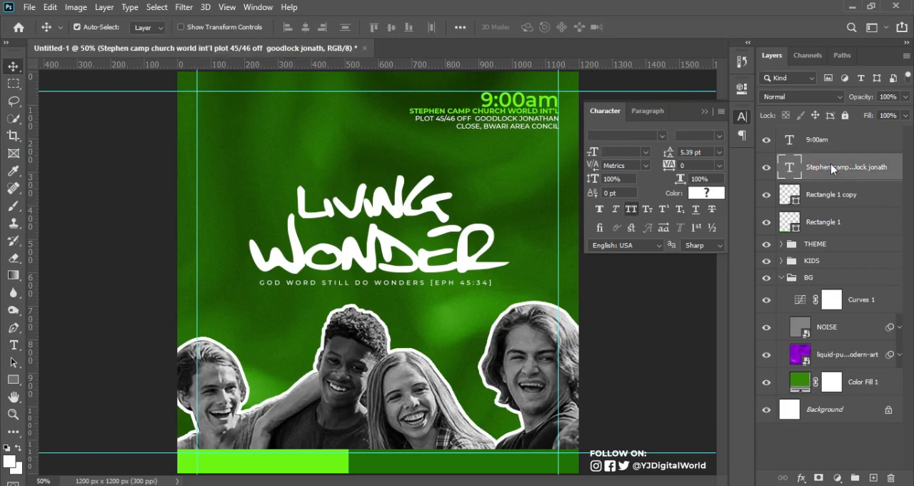
key(shift+Down)
key(Down)
key(Down)
key(Down)
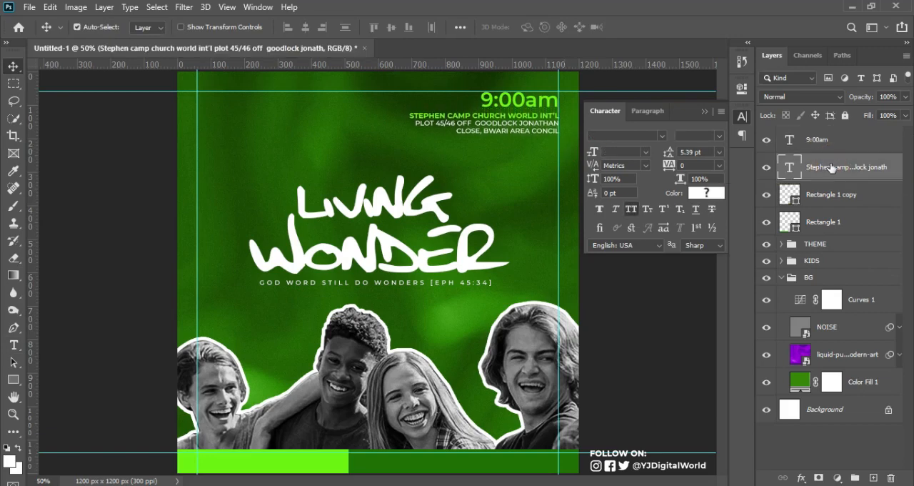
key(Down)
key(Down)
click(837, 142)
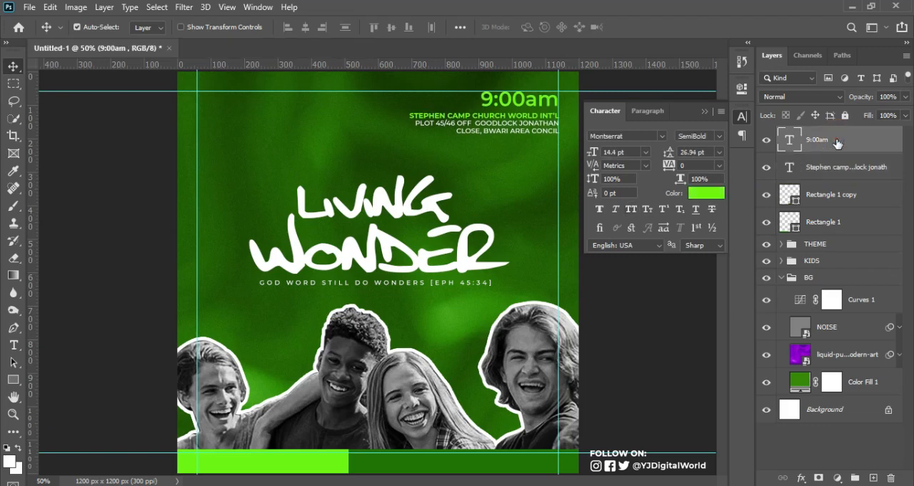
key(Up)
key(Up)
key(Up)
Duplicate the 9:00am text below the church address and replace the copy's wording with 15th. Feb., 2022 from Notepad
drag(542, 118, 548, 158)
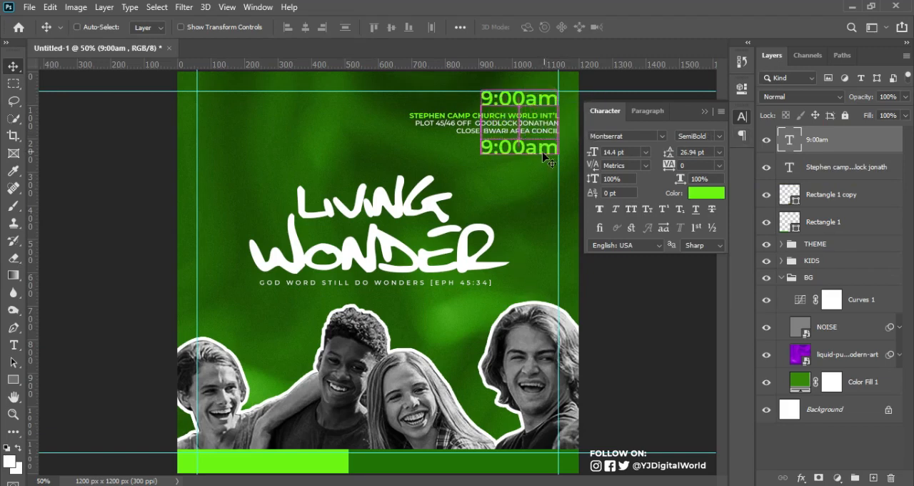
key(alt+Tab)
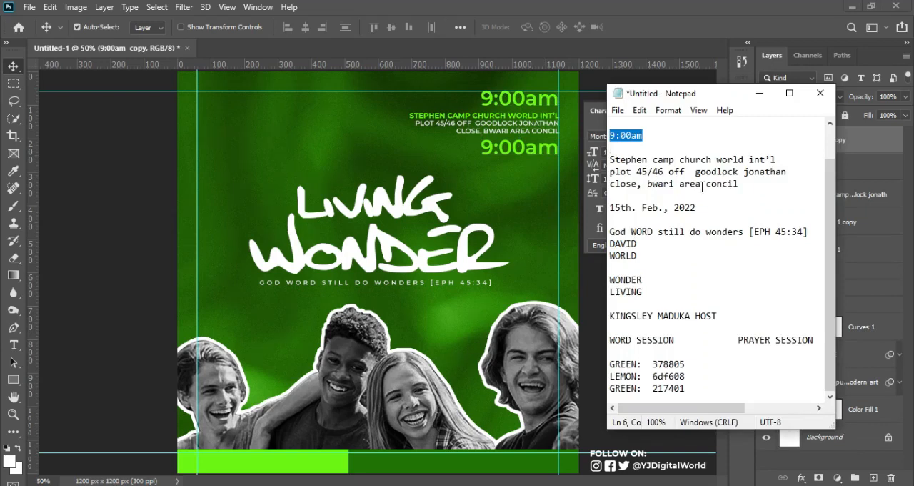
drag(609, 208, 710, 210)
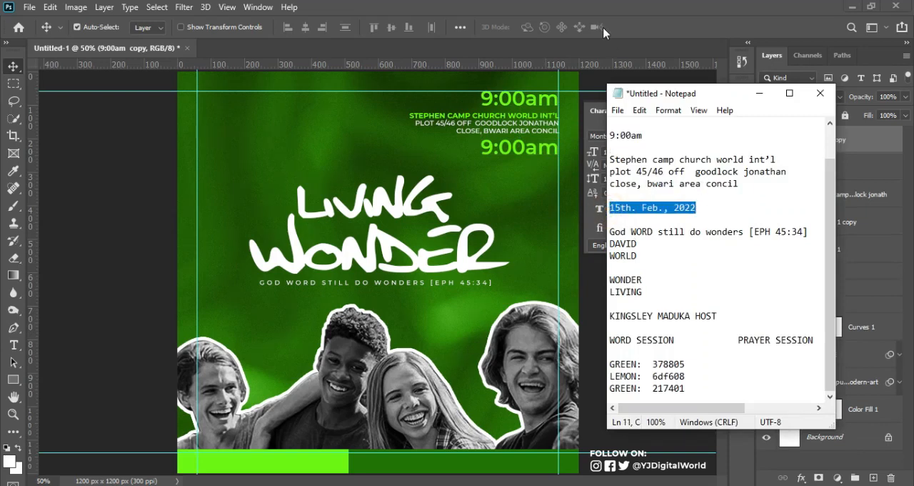
click(587, 9)
key(t)
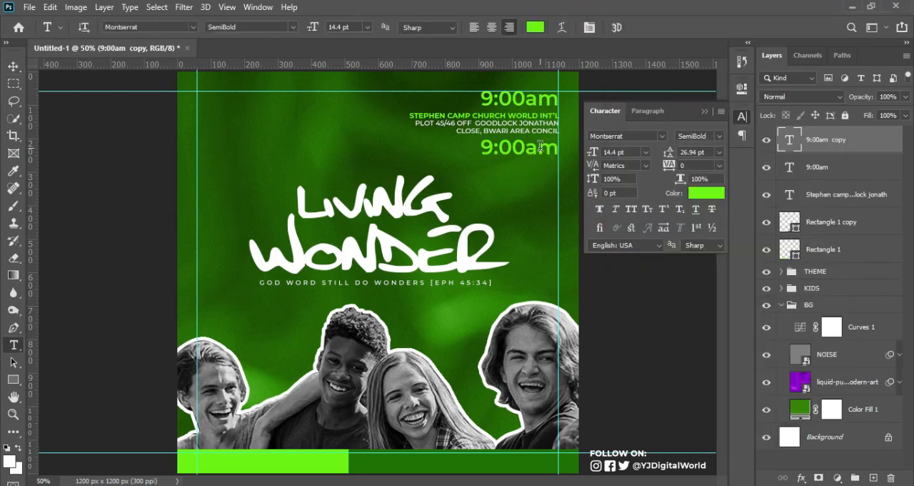
click(537, 152)
key(ctrl+a)
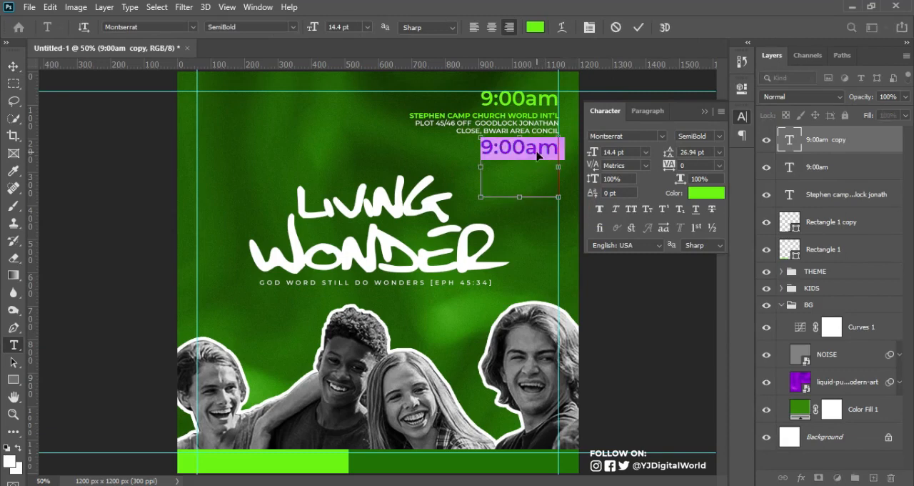
key(ctrl+v)
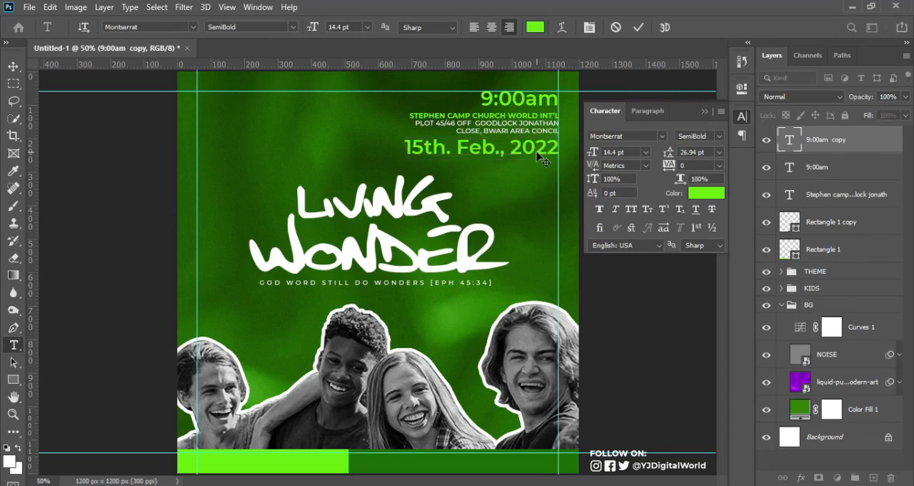
Scale the date text down to about 9.35 pt, keeping it right-aligned with the address, and make it Bold
key(ctrl+t)
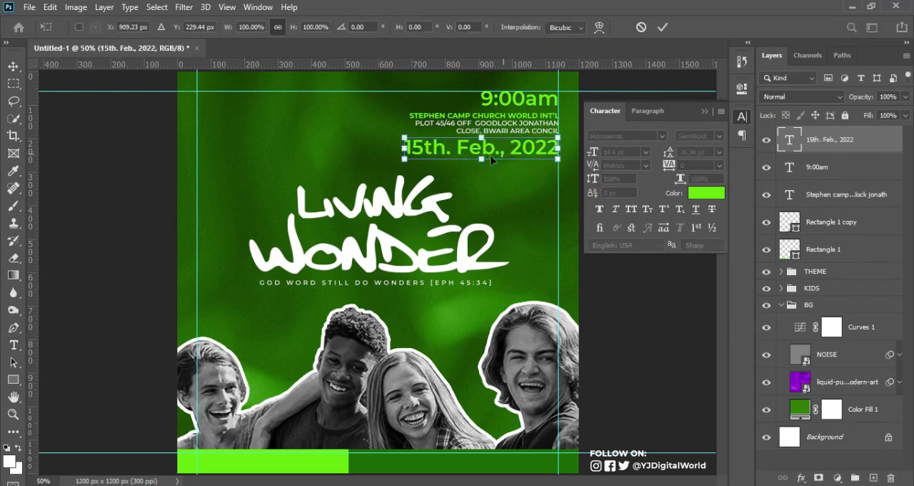
drag(405, 157, 457, 146)
key(Return)
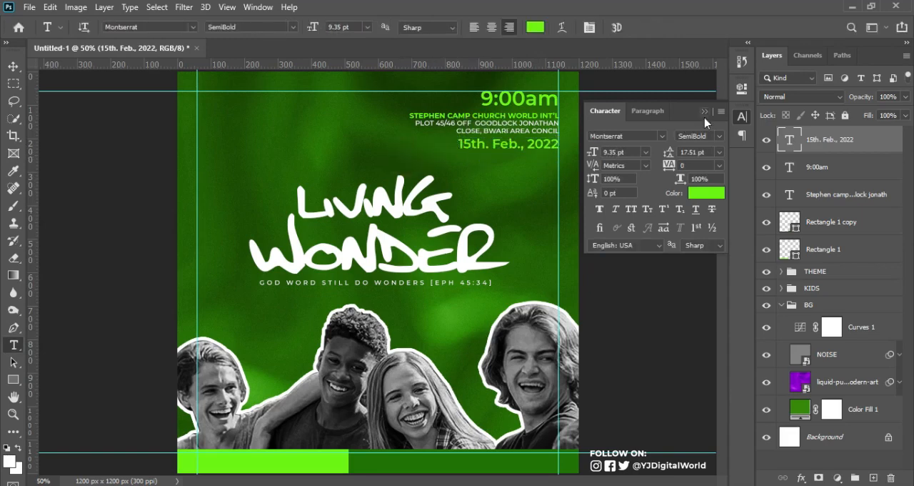
click(721, 136)
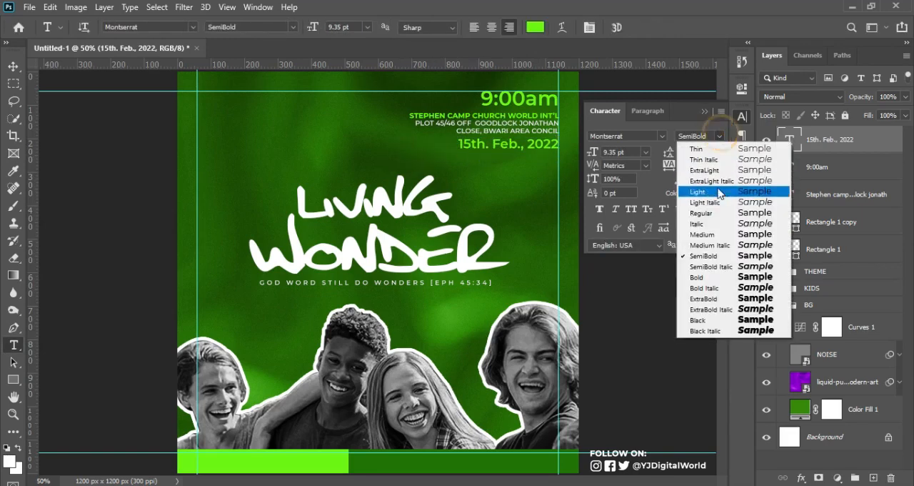
click(707, 270)
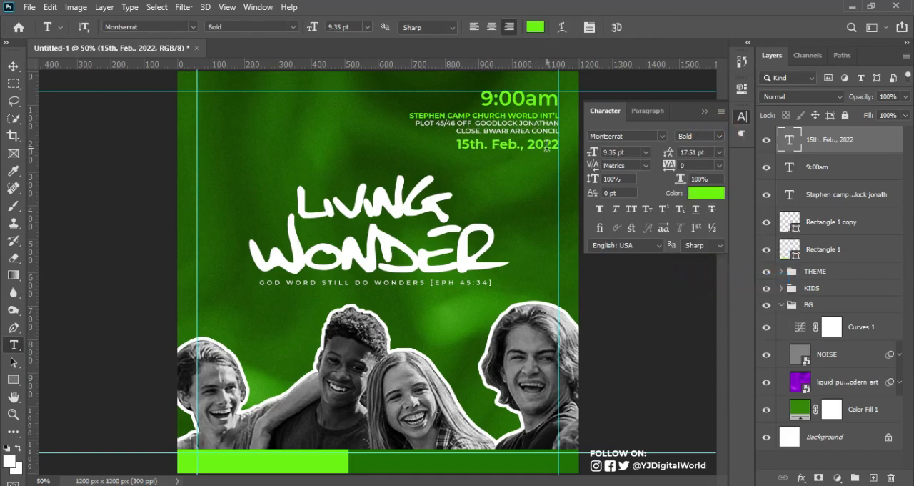
Move the date text 10 px down so the gaps above and below the church address are both 21 px
key(v)
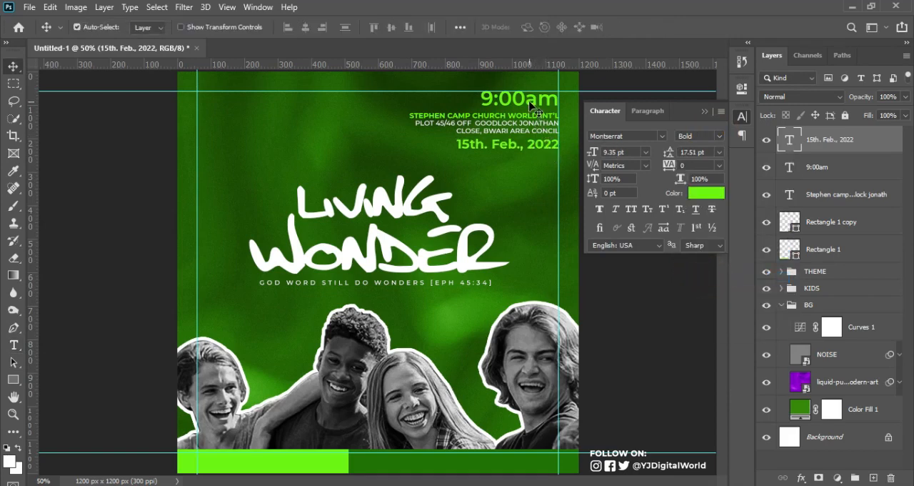
click(542, 151)
drag(543, 156, 543, 155)
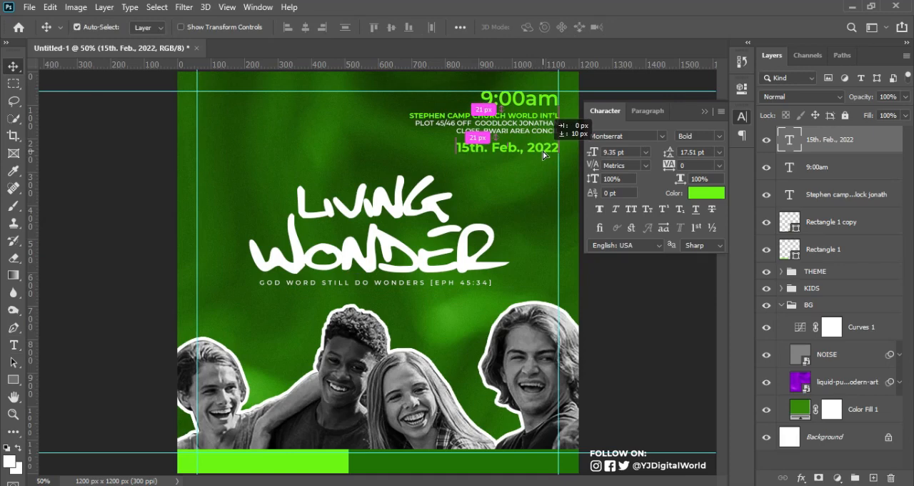
drag(543, 155, 543, 155)
key(ctrl)
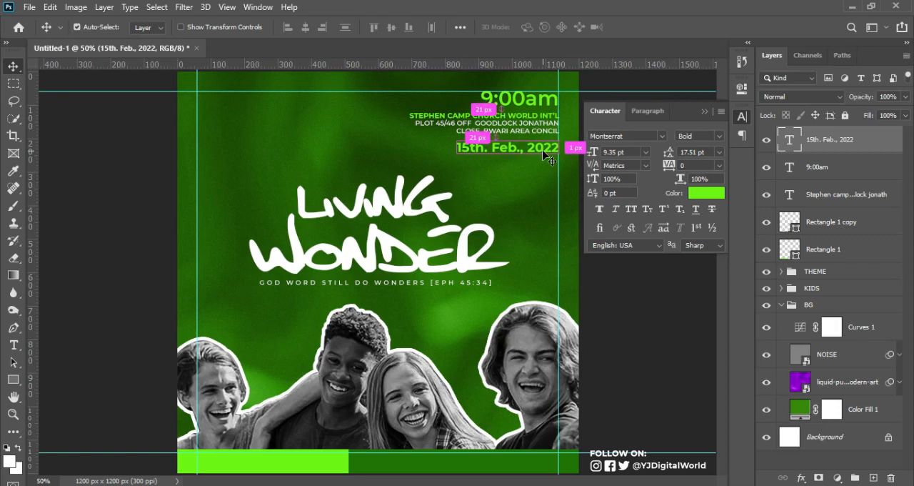
Group the date, time and church address text layers, and toggle the group's visibility to check its contents
shift+click(871, 193)
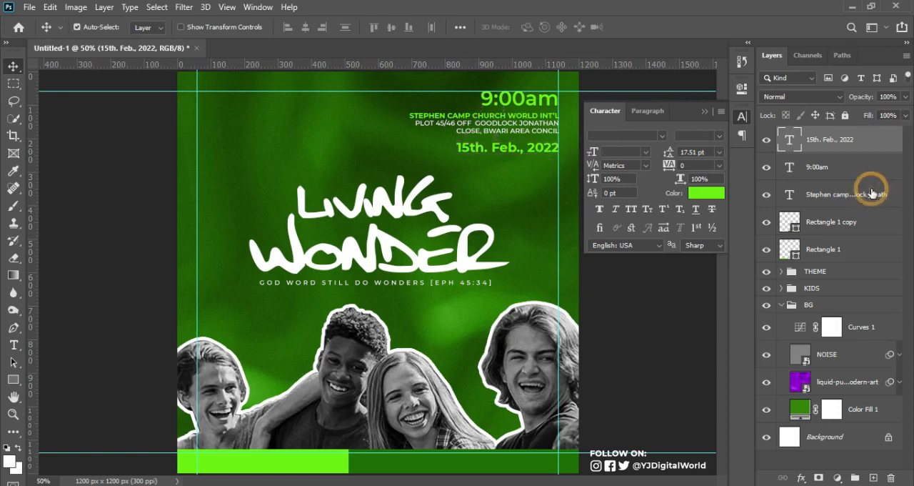
key(ctrl)
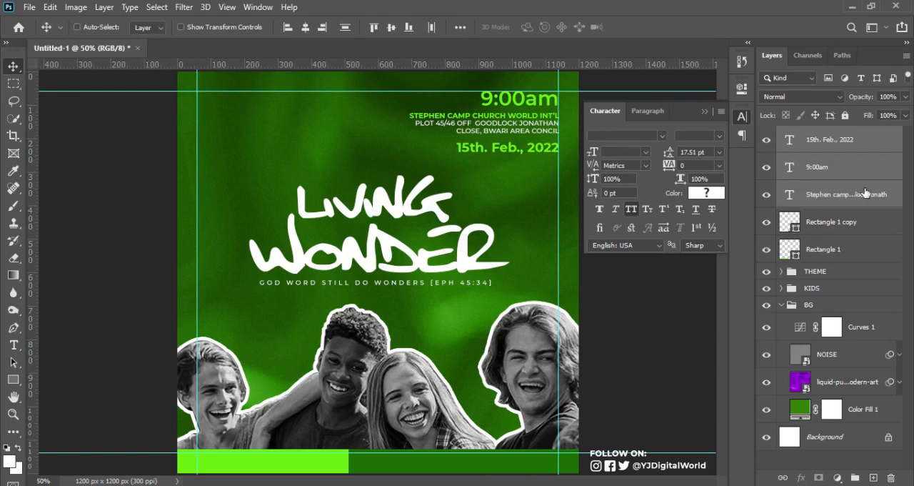
key(ctrl+g)
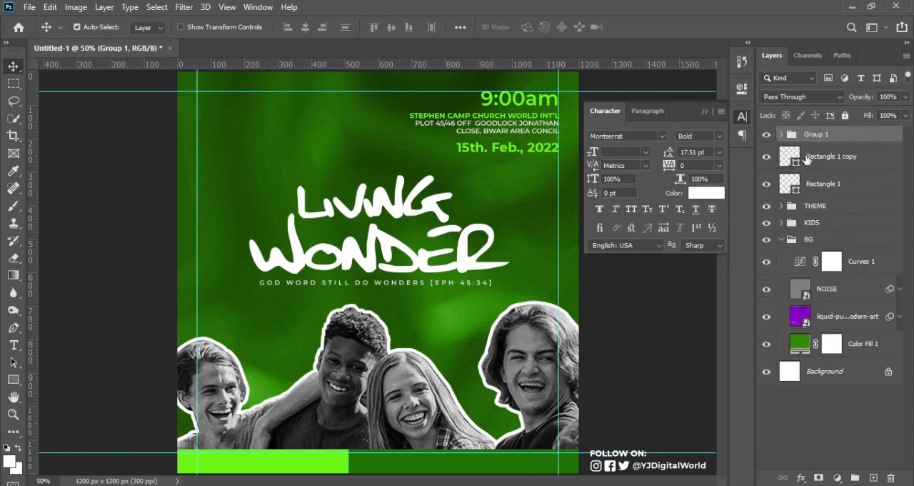
click(766, 135)
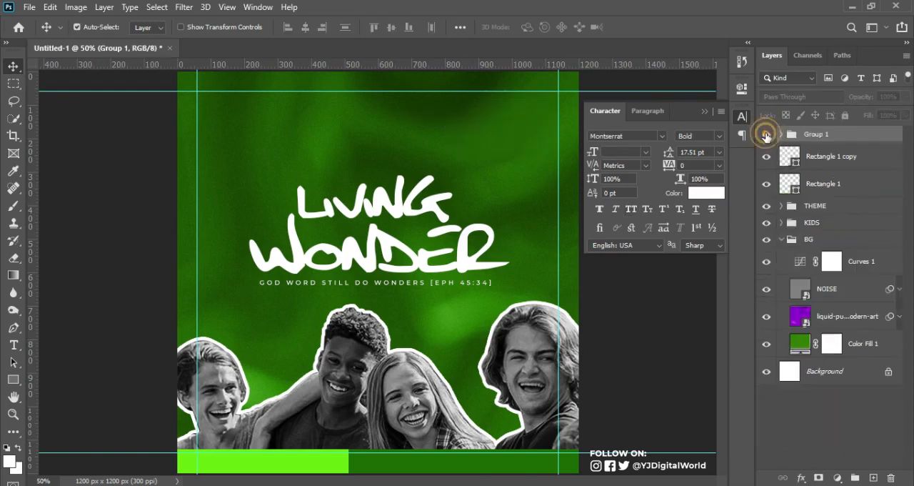
click(766, 135)
Rename the new group holding the date, time and church address as TIME
click(816, 137)
double_click(816, 137)
text(T)
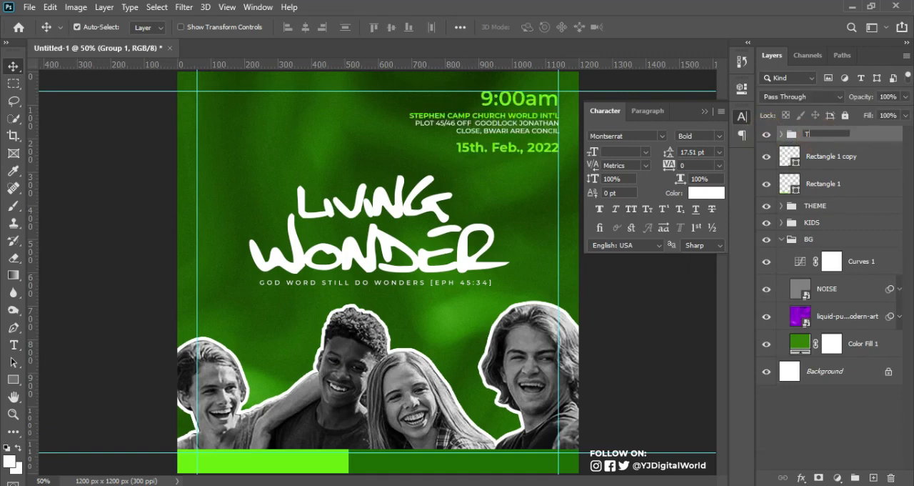
text(IME)
key(Return)
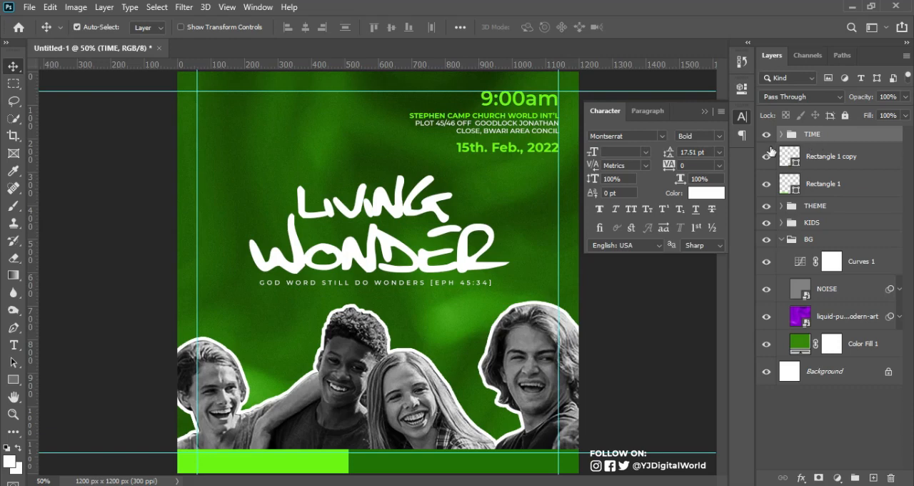
Scale the TIME group down proportionally to about 94.2%, keeping its upper-right corner fixed at the flyer's margin guides
key(ctrl+t)
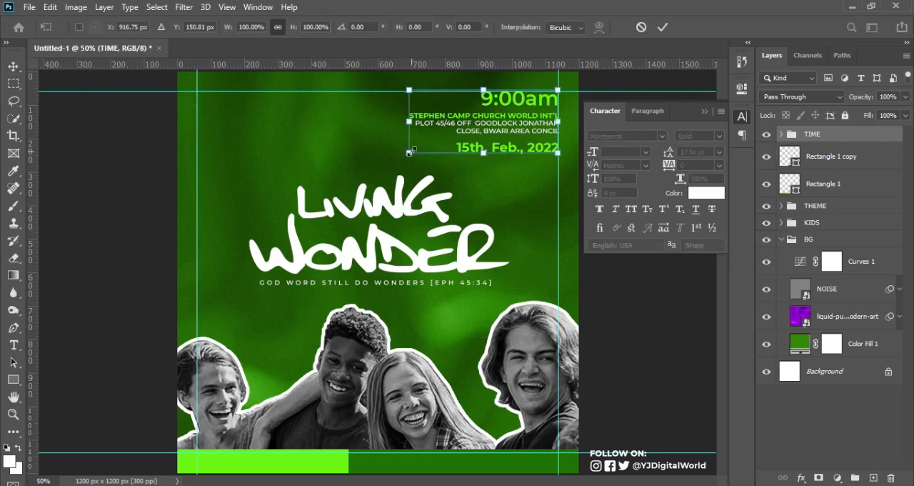
drag(412, 150, 421, 148)
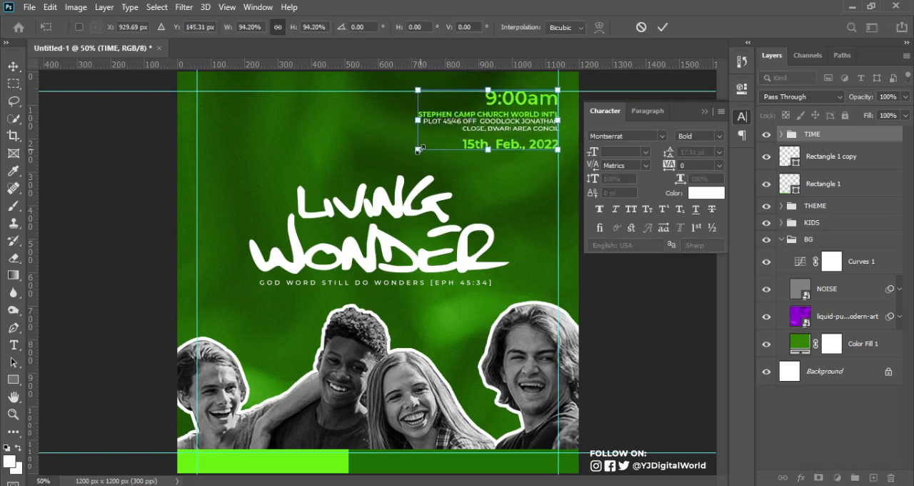
key(Return)
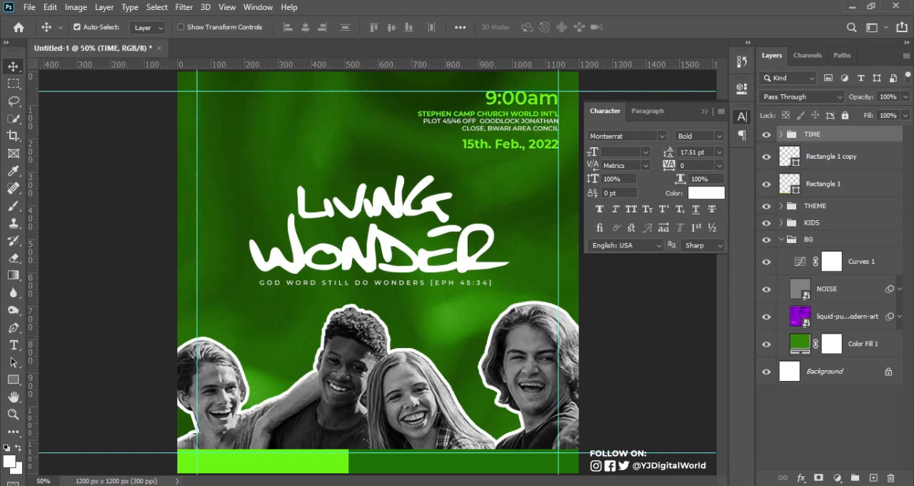
Place the LOGO image from the DAVID WORD folder into the flyer at full size and position it in the upper-left corner inside the margin guides
key(alt+Tab)
double_click(493, 161)
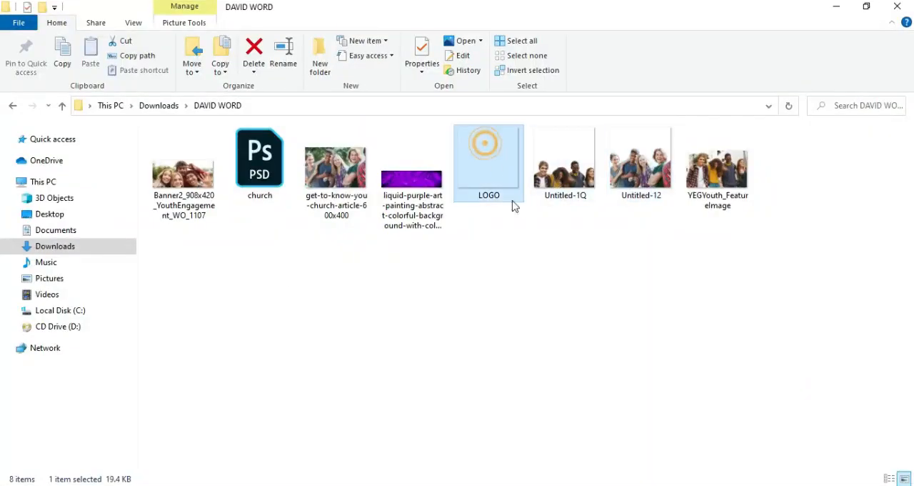
drag(513, 206, 269, 138)
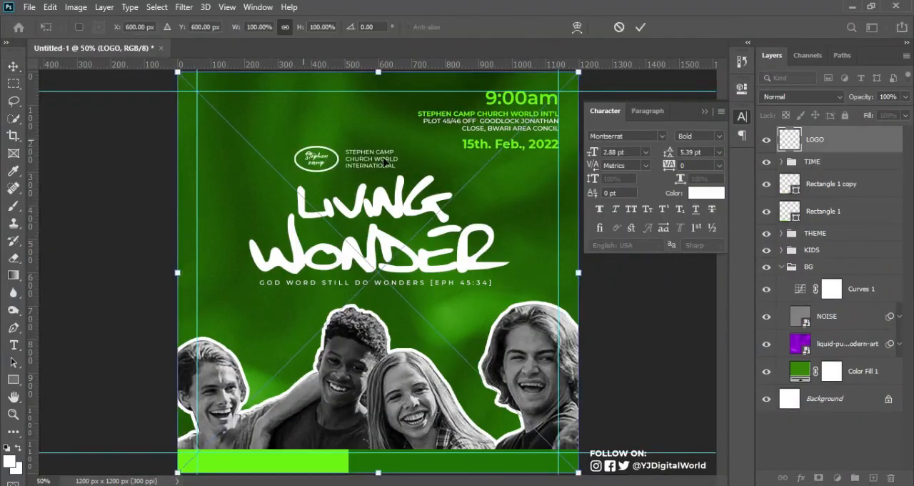
drag(385, 162, 286, 108)
key(Return)
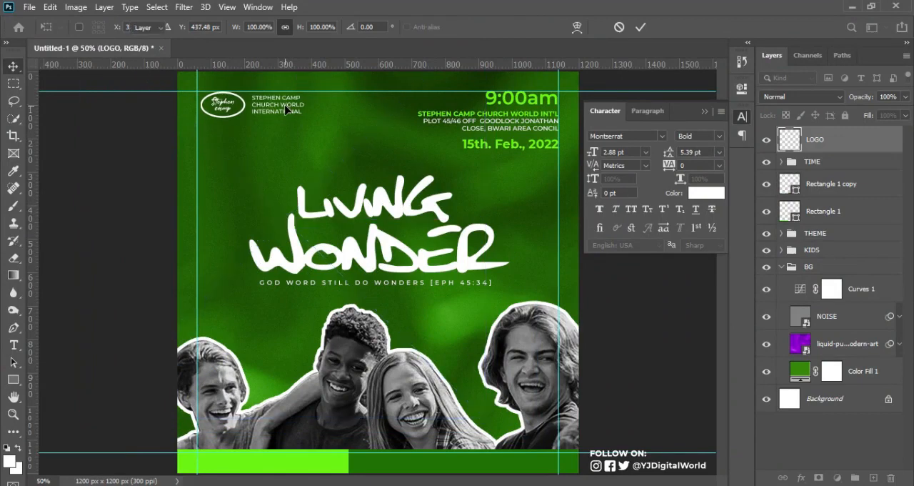
Hide the guides to review the flyer layout without them
key(ctrl+semicolon)
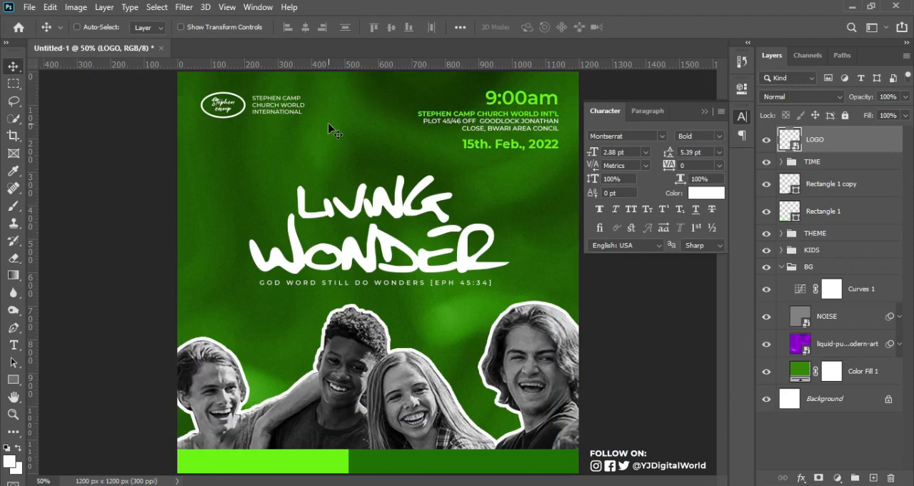
key(ctrl+semicolon)
key(ctrl+semicolon)
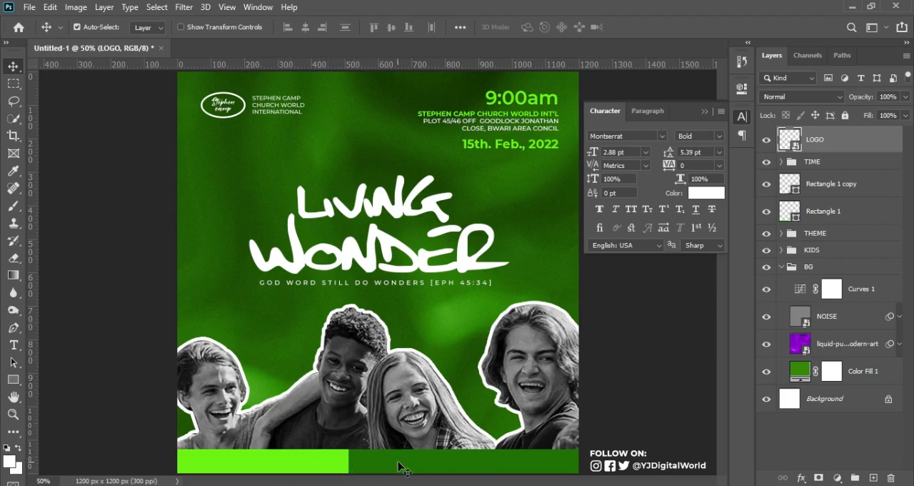
Copy the host line from the Notepad notes and paste it as a new text layer on the Photoshop flyer
key(alt+Tab)
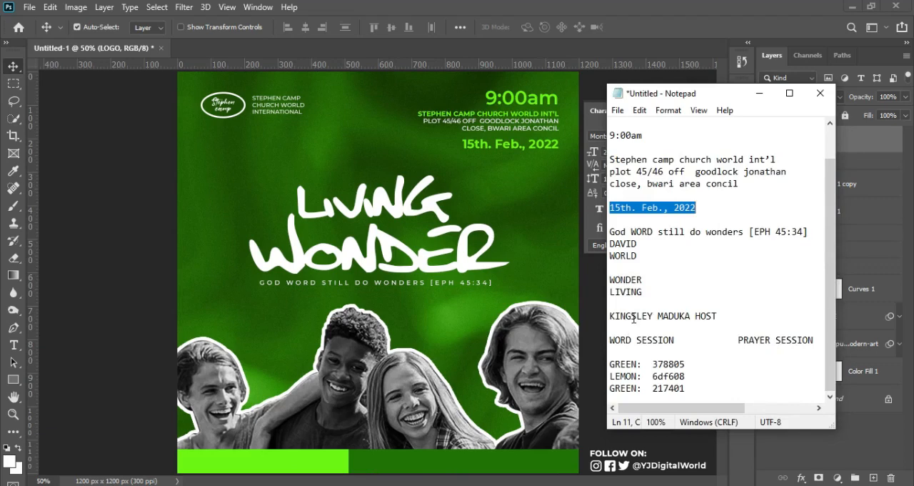
drag(611, 316, 736, 312)
key(ctrl+c)
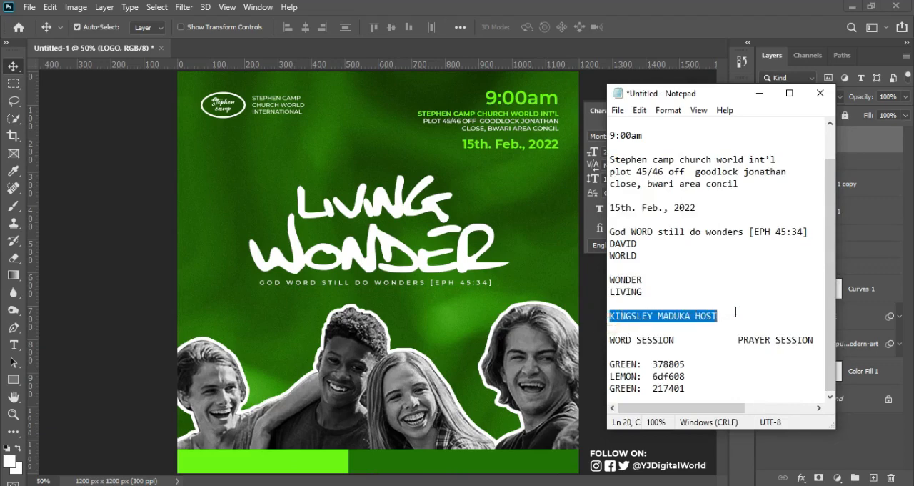
click(621, 6)
key(t)
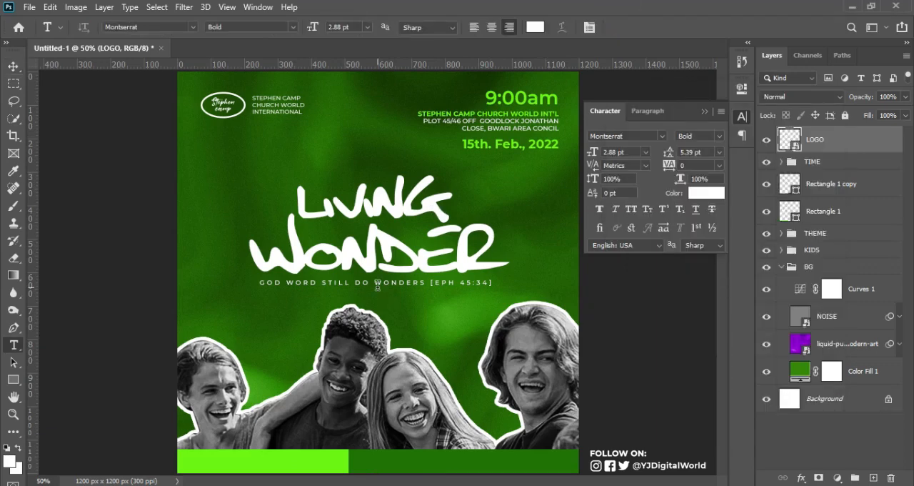
click(232, 321)
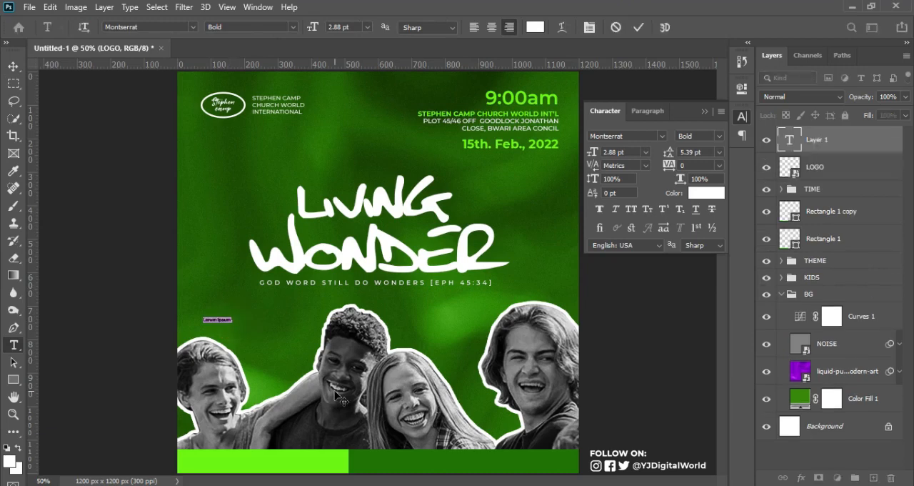
key(ctrl+v)
key(ctrl+Return)
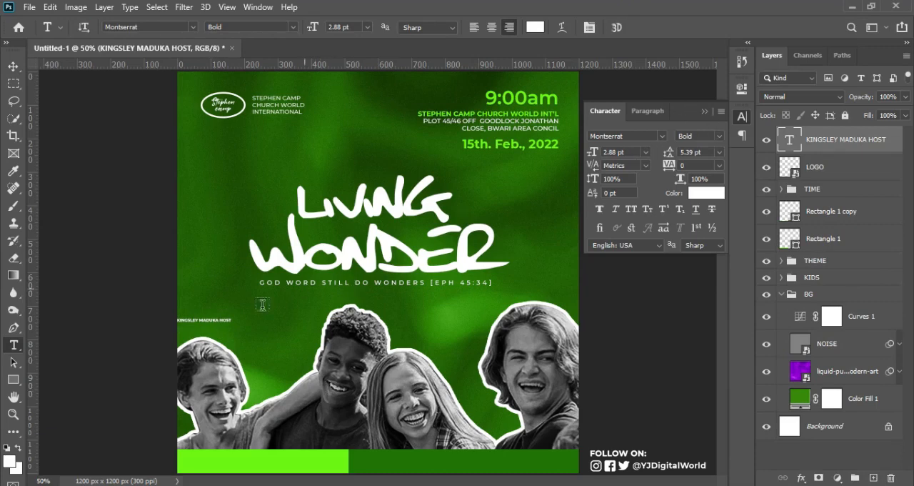
Move the host text onto the lime-green bottom bar and show the guides
drag(215, 334, 275, 466)
key(ctrl+semicolon)
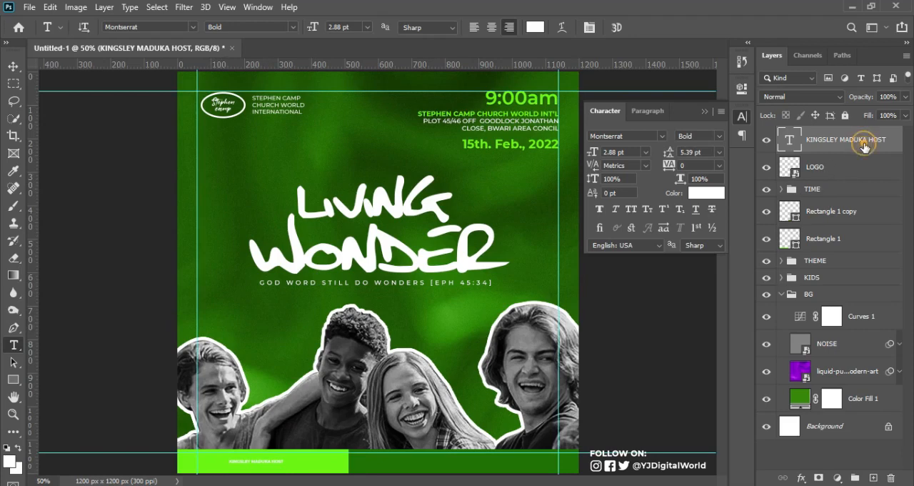
Move the Rectangle 1 and Rectangle 1 copy layers directly beneath the host text layer and collapse the BG group
click(846, 241)
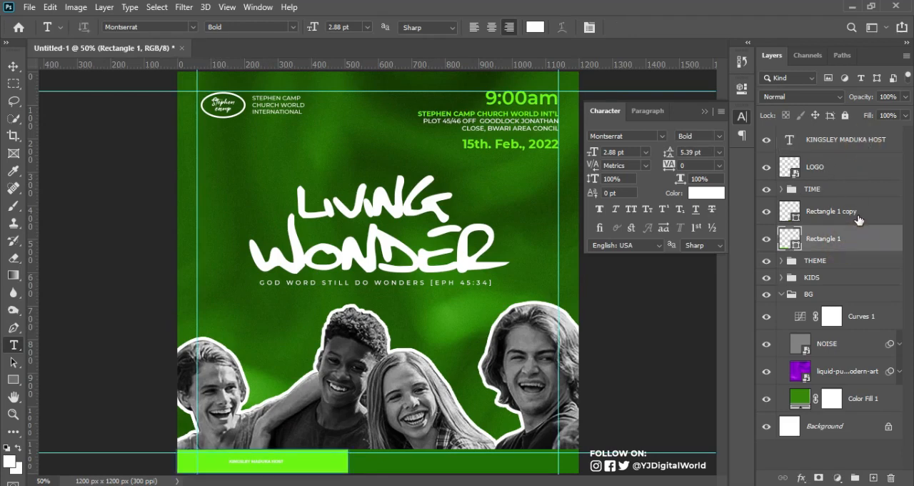
shift+click(873, 212)
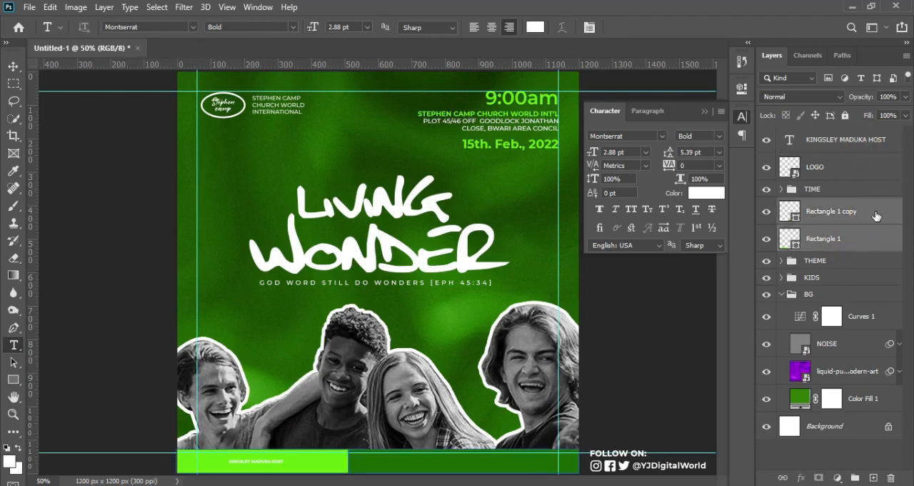
drag(883, 218, 861, 147)
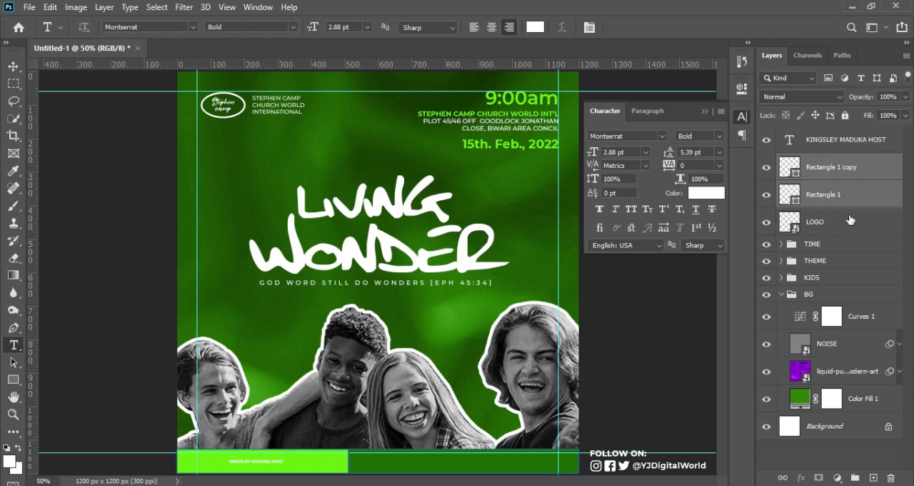
click(782, 294)
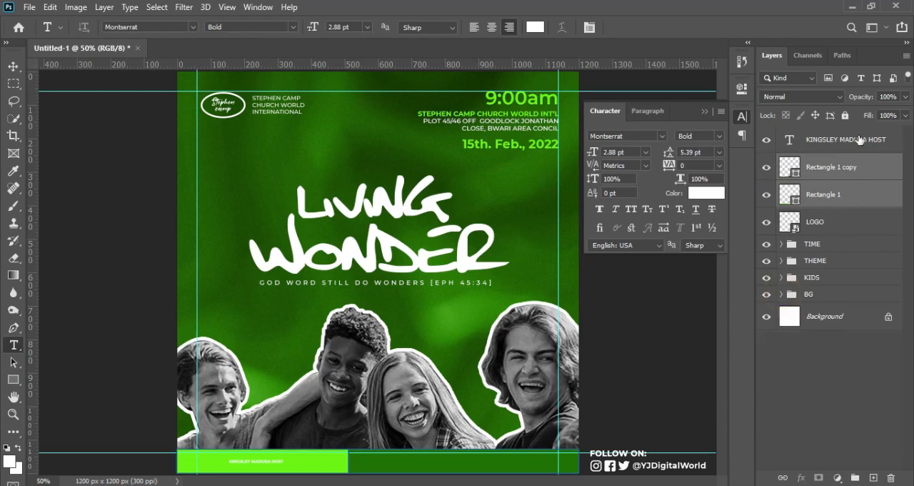
Centre the host text horizontally and vertically on the lime-green bar, and scale it up proportionally to 6.16 pt
ctrl+click(798, 205)
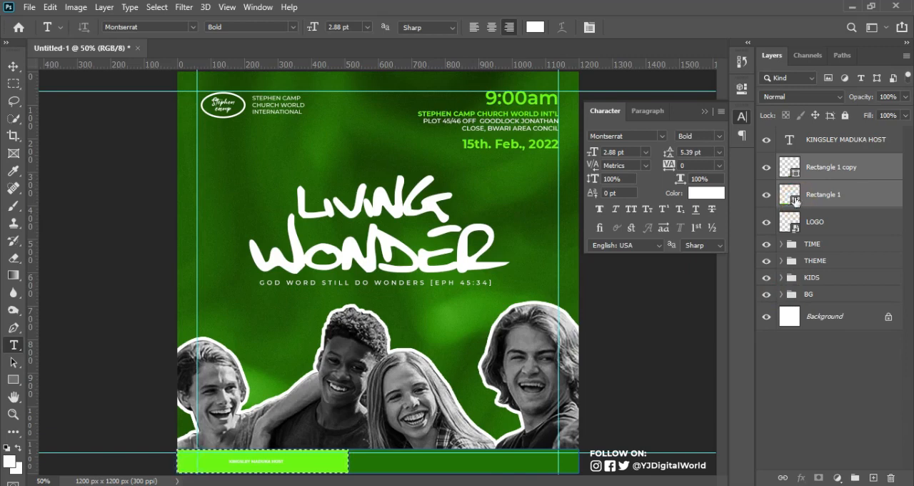
click(827, 143)
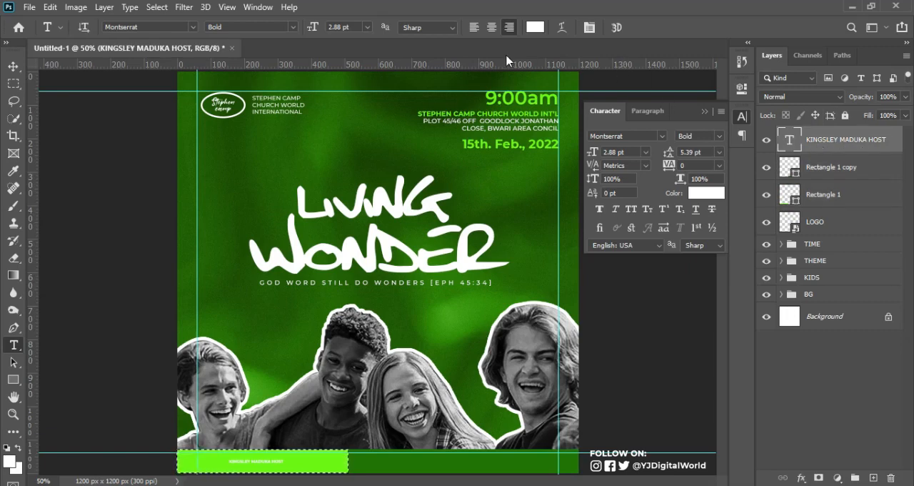
click(13, 67)
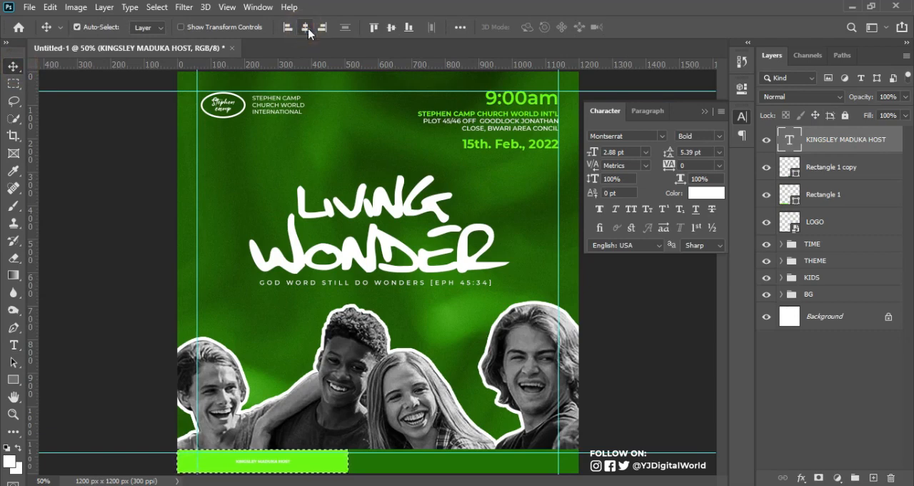
click(392, 29)
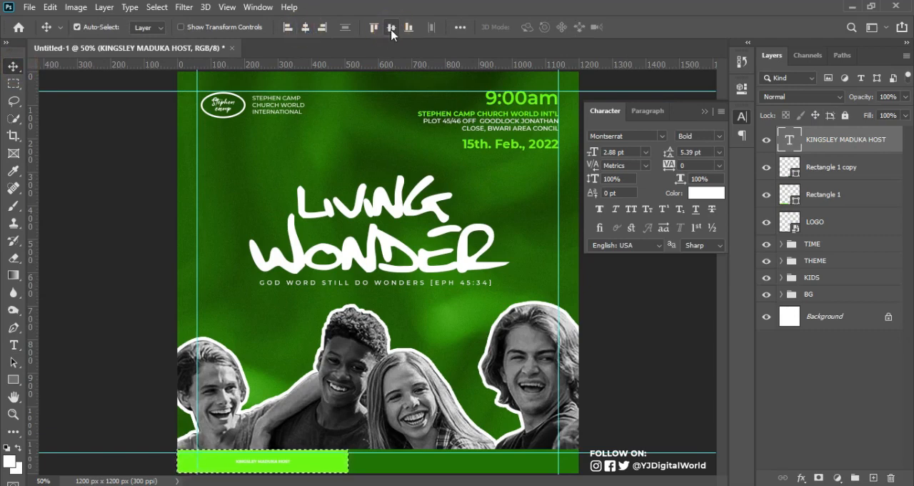
key(ctrl+d)
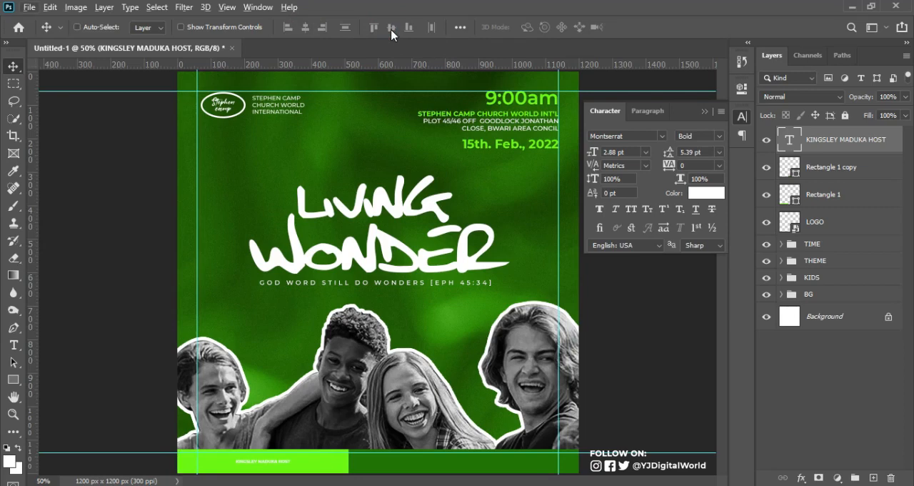
key(ctrl+t)
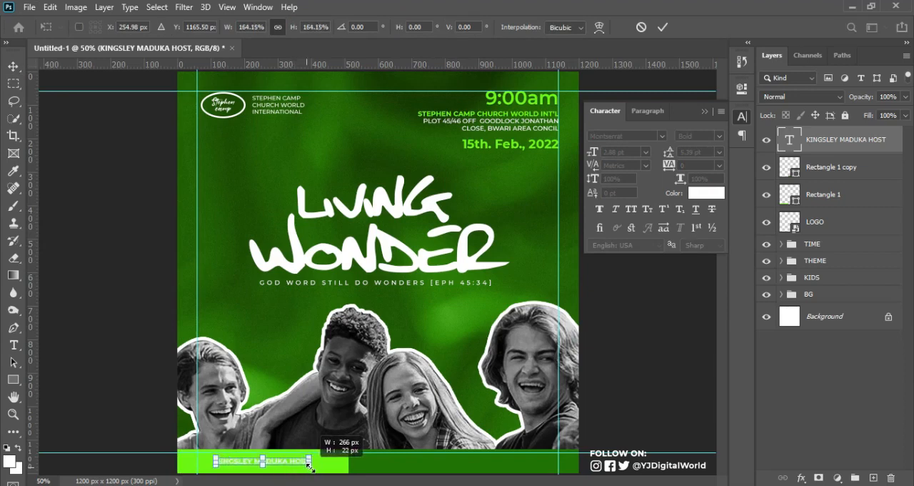
drag(310, 467, 320, 466)
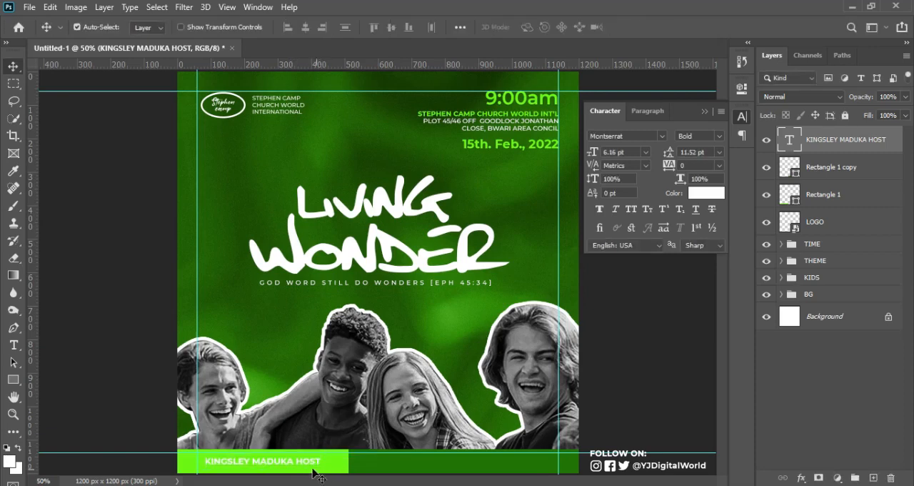
Set the word HOST in the lime-green bar to Montserrat Medium and colour it dark green 217401, sampled from the adjacent bar
key(t)
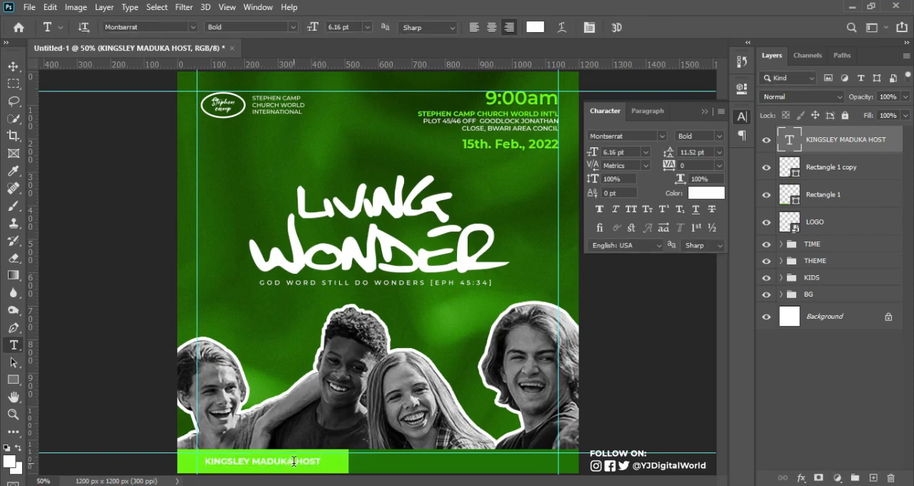
drag(297, 460, 329, 461)
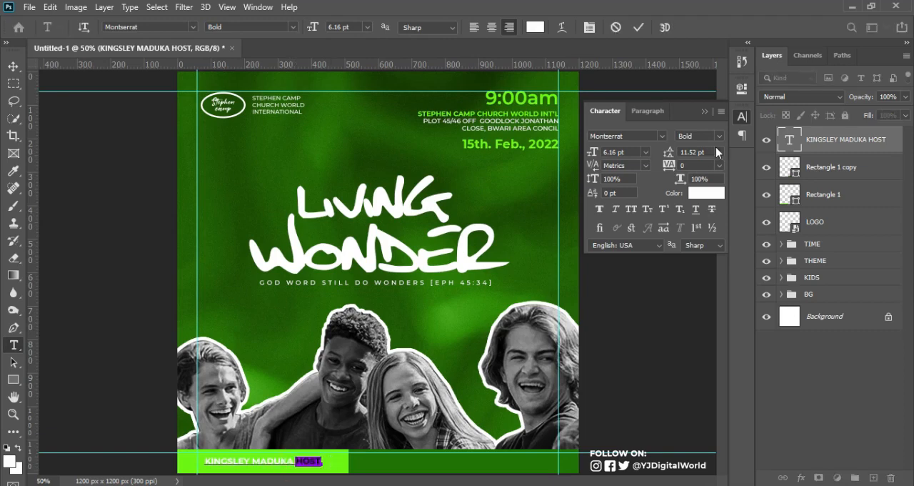
click(719, 136)
click(710, 235)
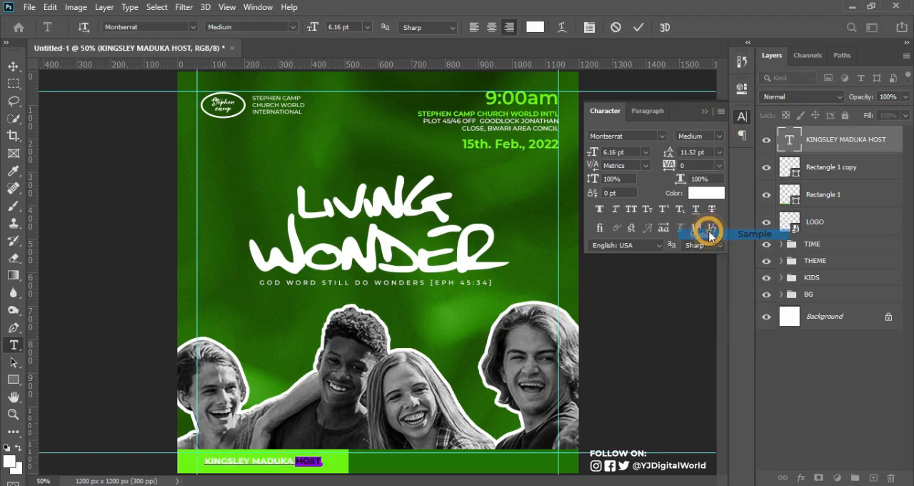
click(693, 194)
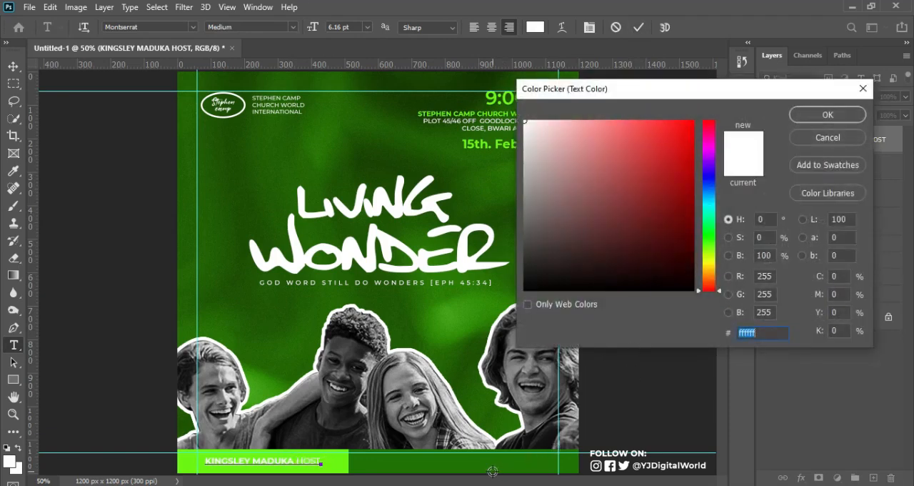
click(492, 468)
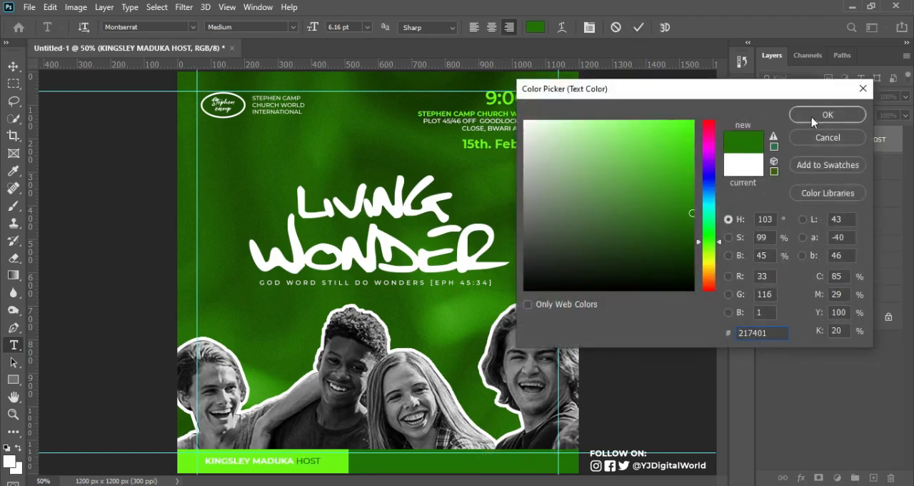
click(813, 121)
click(638, 27)
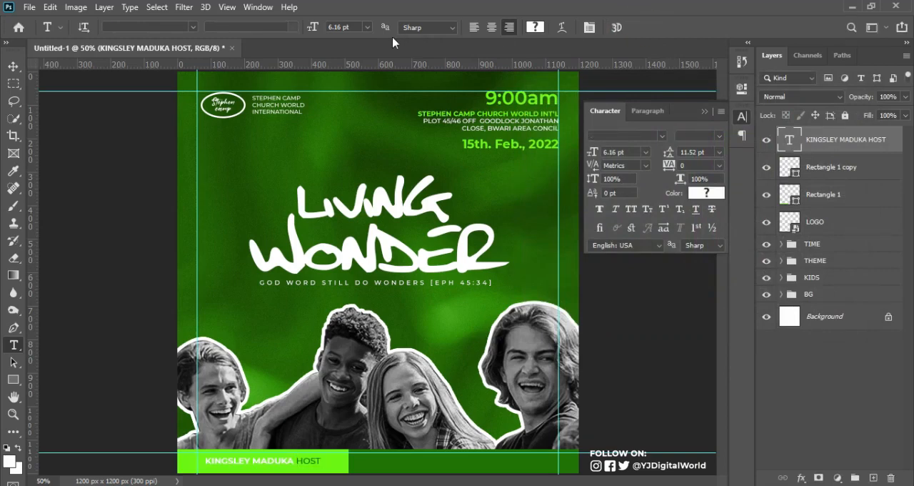
click(13, 66)
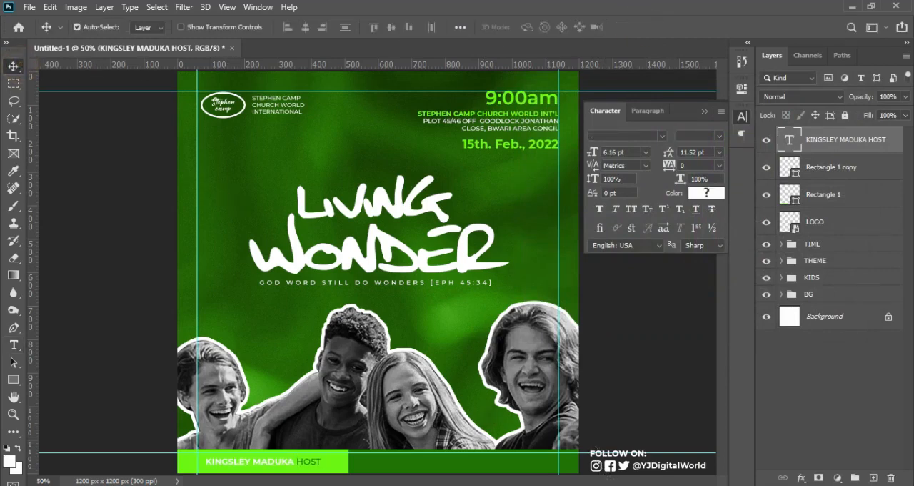
Copy the full line "WORD SESSION PRAYER SESSION GAMES SESSION" from the Notepad notes and return to Photoshop
key(alt+Tab)
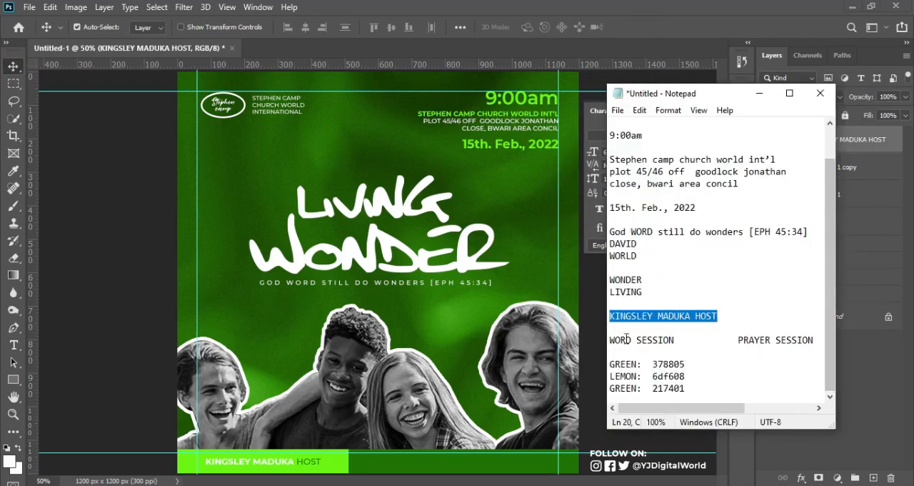
drag(611, 340, 807, 355)
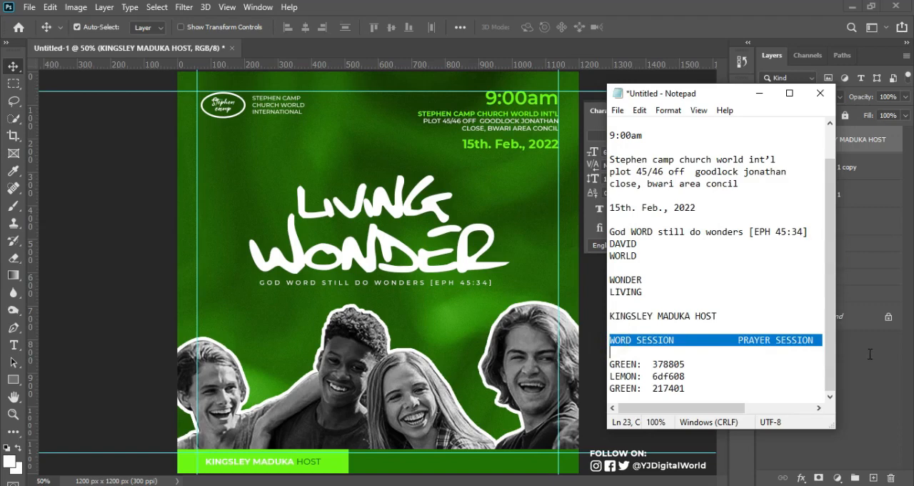
drag(870, 353, 823, 343)
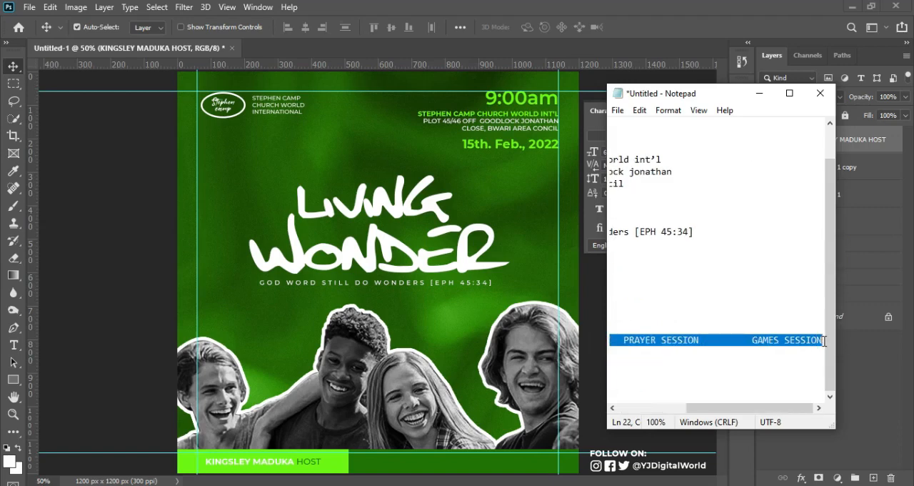
click(707, 19)
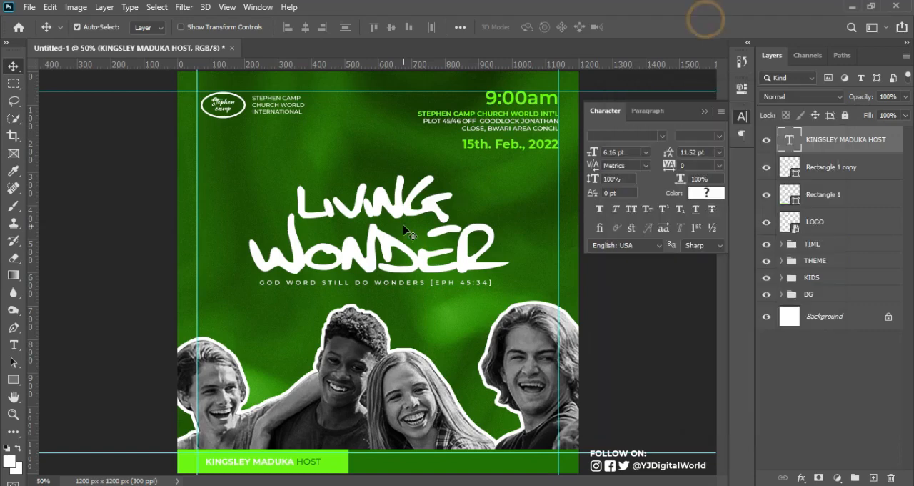
Duplicate the host text above the youth photo and replace the copy's content with the WORD SESSION, PRAYER SESSION, GAMES SESSION line
click(14, 346)
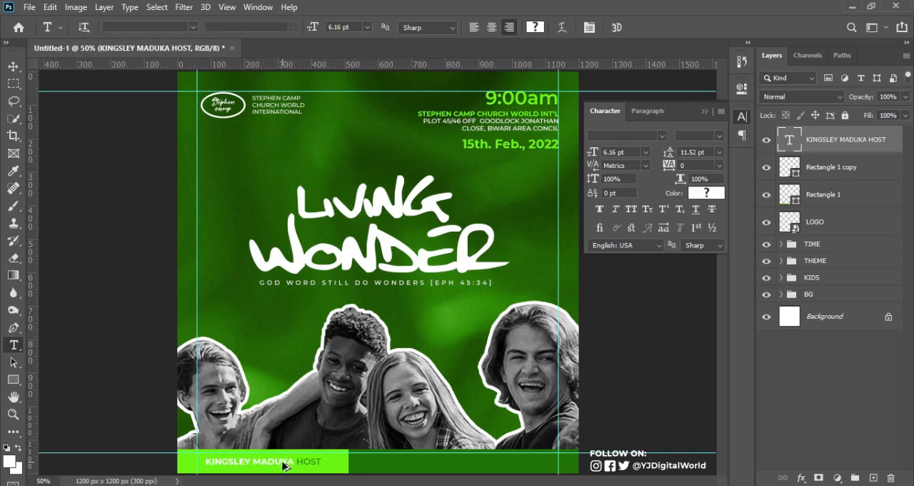
drag(284, 466, 283, 320)
click(272, 318)
key(ctrl+a)
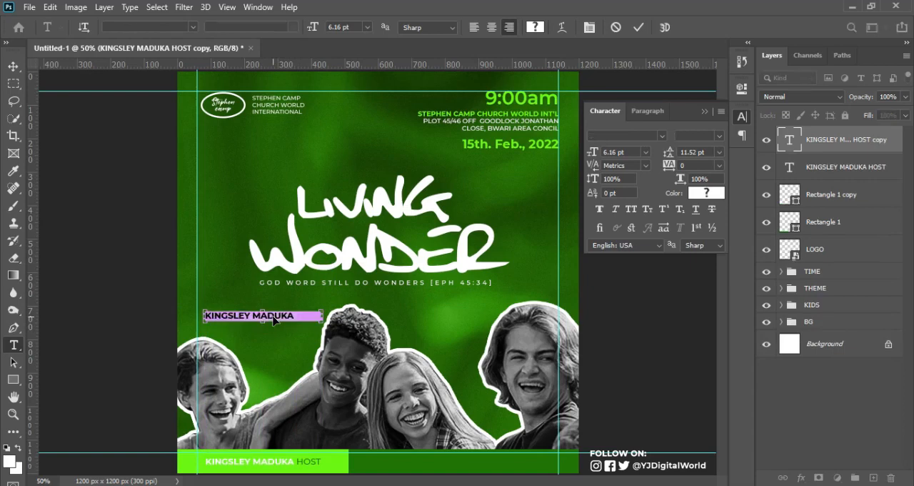
text(GAMES SESSION)
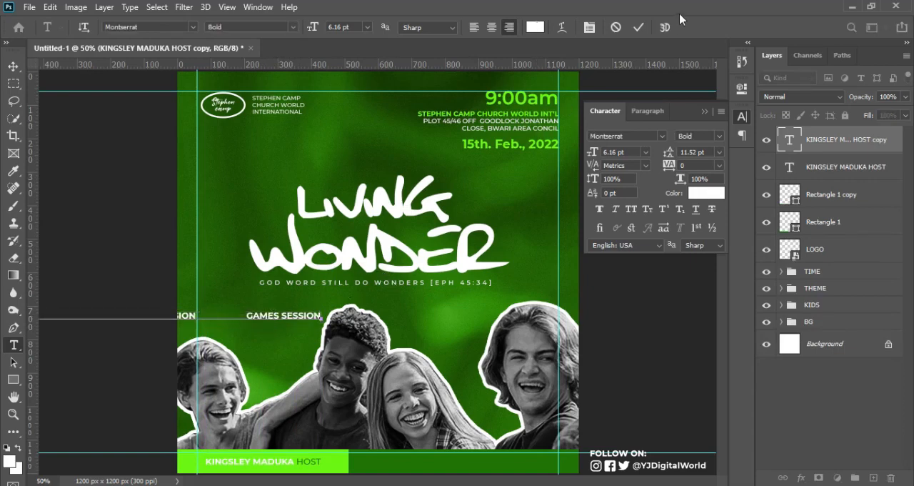
click(639, 27)
Scale the sessions text line to 67.70% and place it on the dark green bottom bar, ending at the right margin guide
key(ctrl+t)
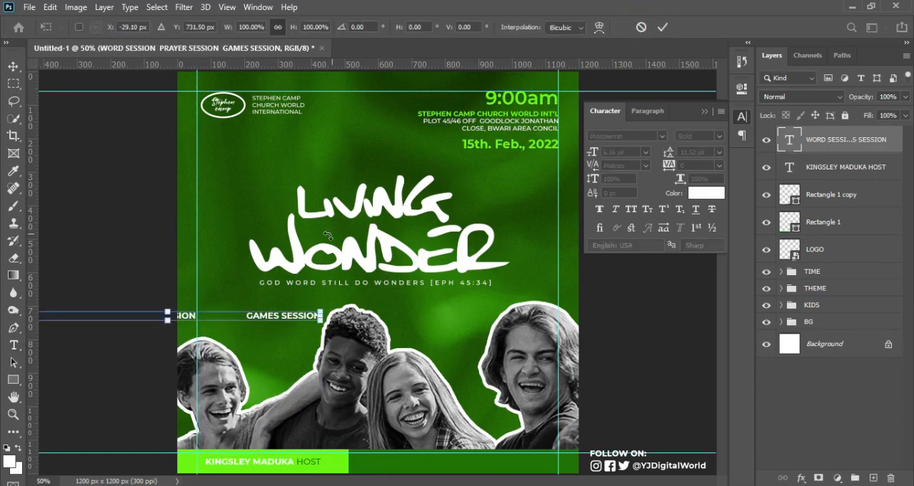
drag(290, 317, 391, 325)
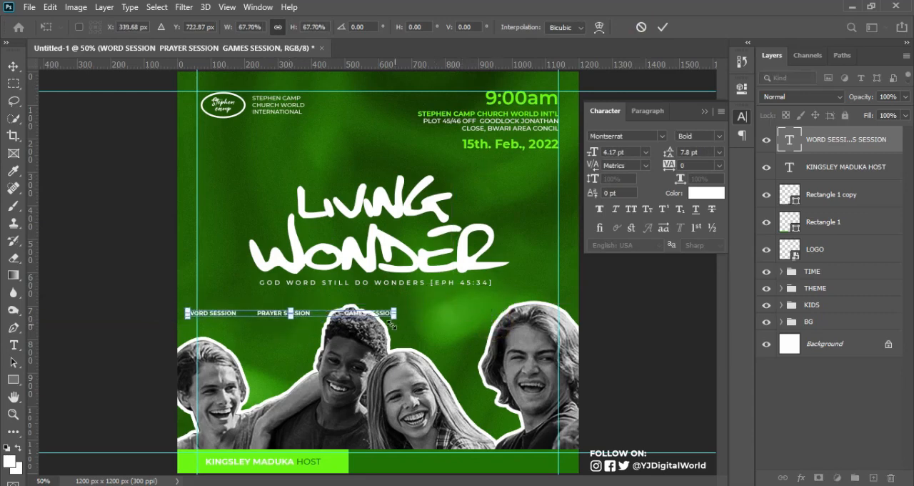
drag(331, 318, 496, 465)
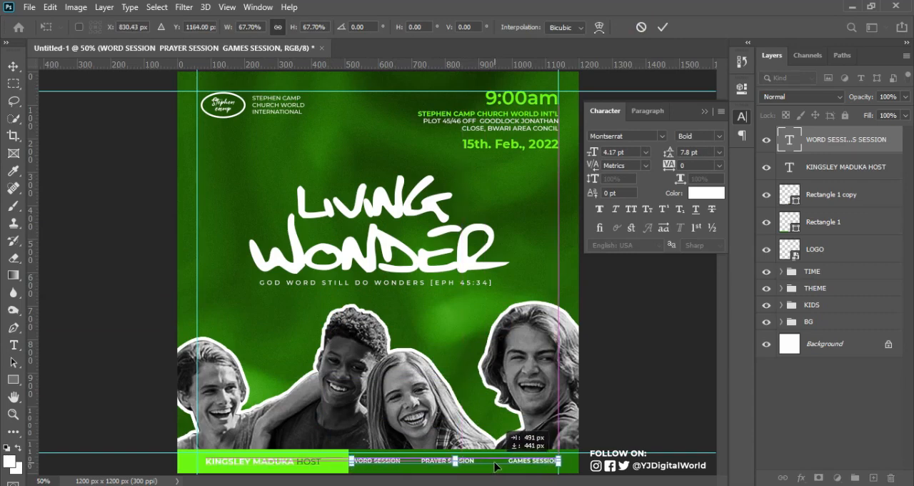
key(Return)
key(t)
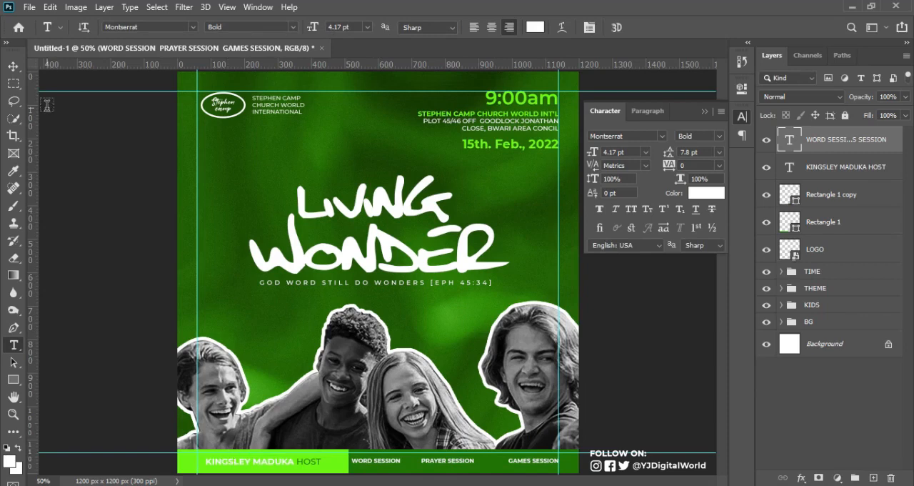
Narrow the lime-green bar from its right edge to 452 px wide, ending just past the word HOST
click(13, 67)
click(331, 463)
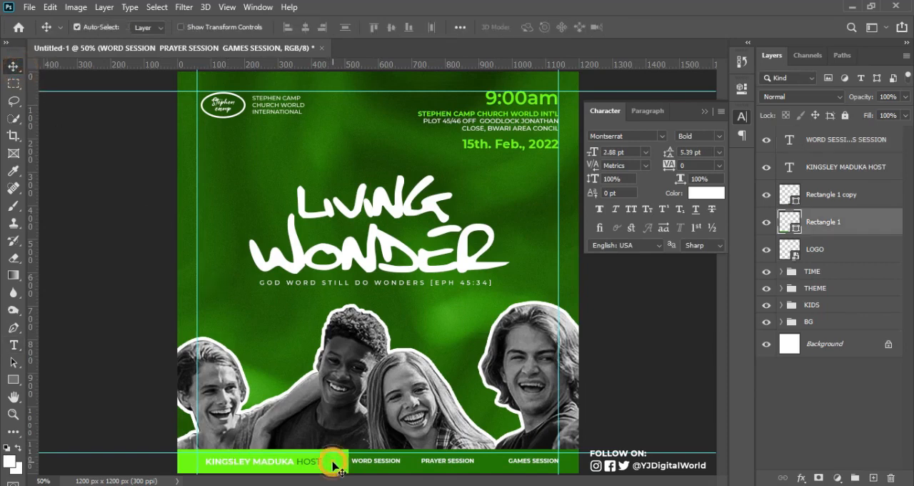
key(ctrl+t)
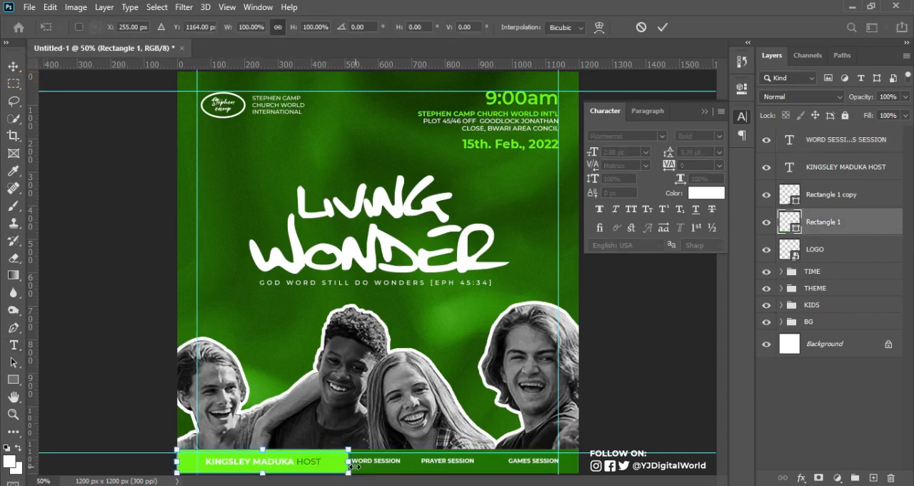
drag(348, 463, 327, 463)
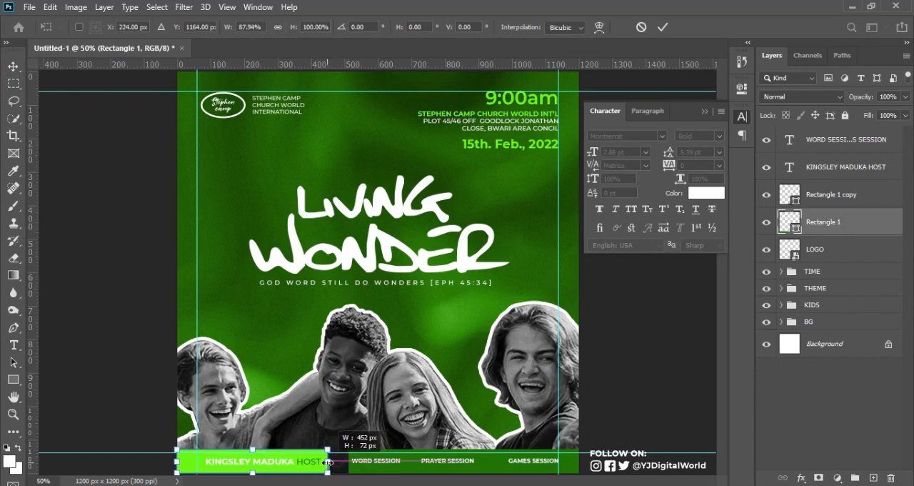
key(Return)
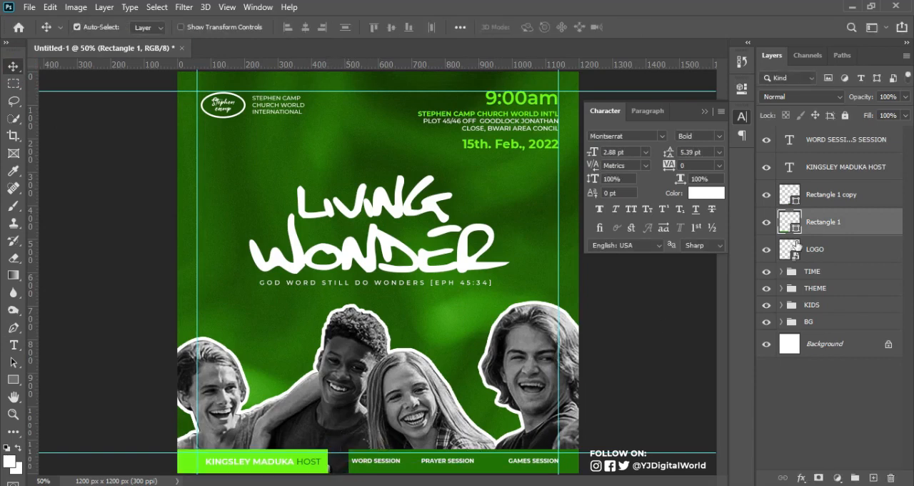
Nudge the host text line slightly left so it starts close to the left margin guide
click(866, 172)
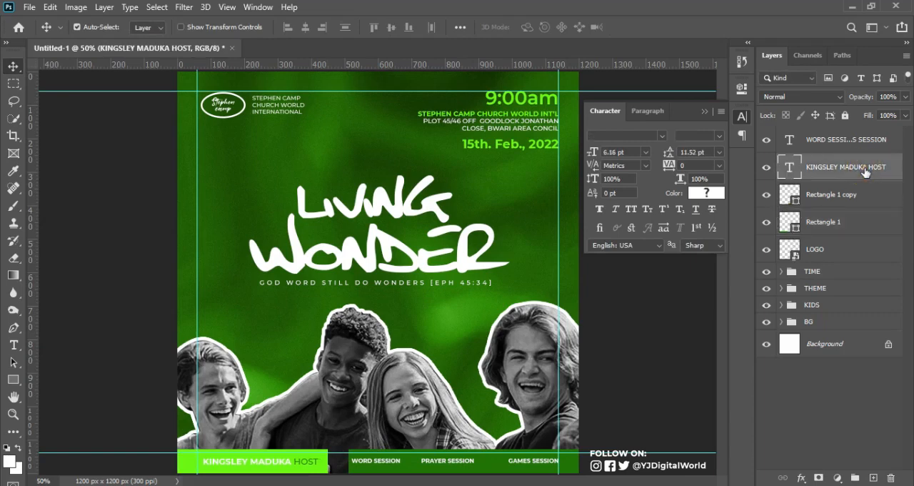
key(Left)
key(Left)
key(Left)
key(Left)
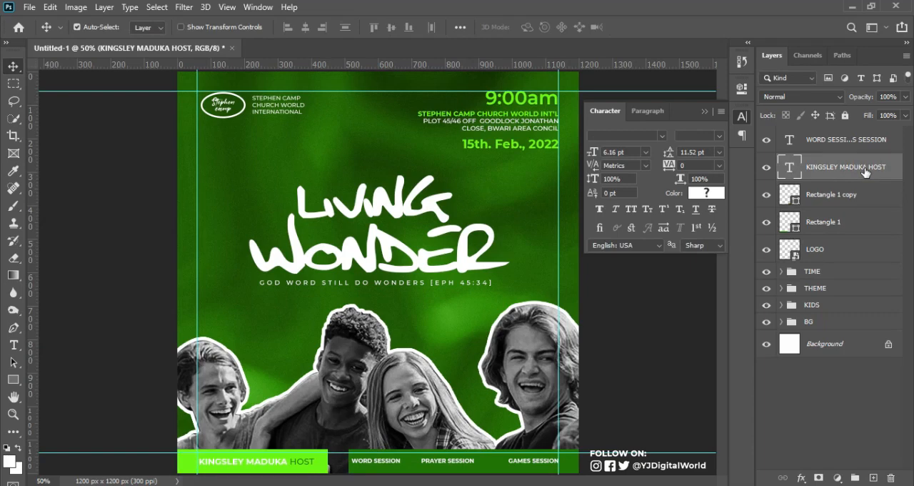
key(Right)
key(Right)
key(Right)
key(Right)
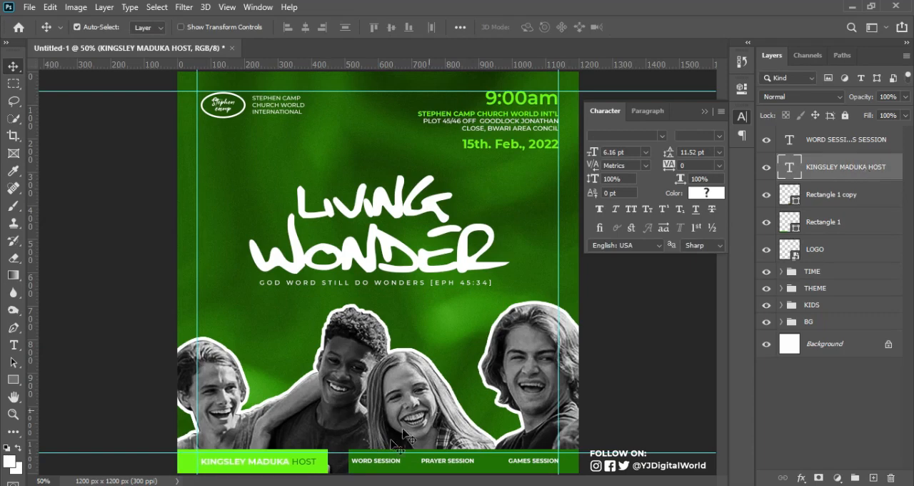
Trim the lime-green bar's right edge slightly and extend the dark green bar leftward to meet it
click(324, 465)
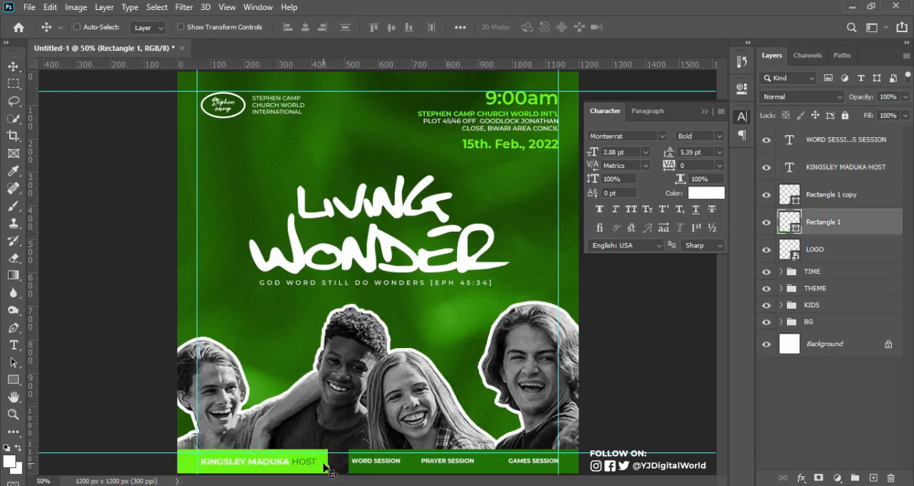
key(ctrl+t)
mouse_move(339, 461)
mouse_down()
mouse_move(327, 461)
mouse_move(334, 466)
mouse_up()
key(Return)
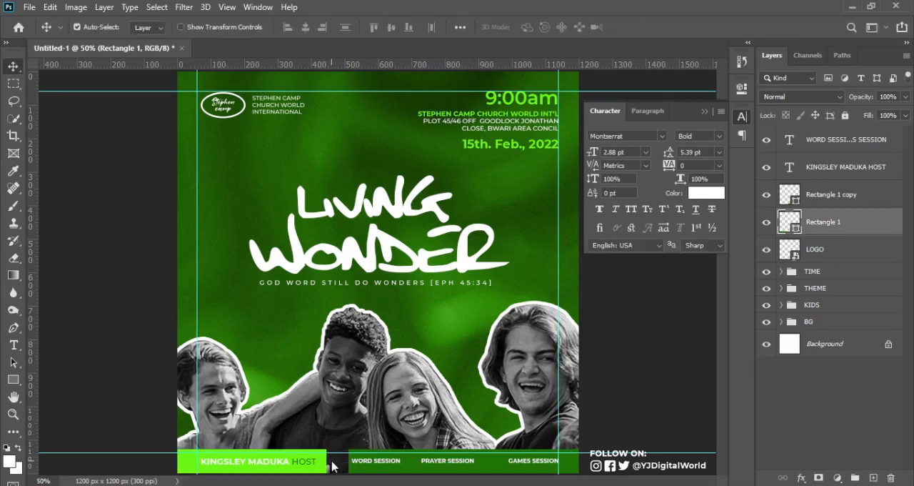
click(414, 471)
key(ctrl+t)
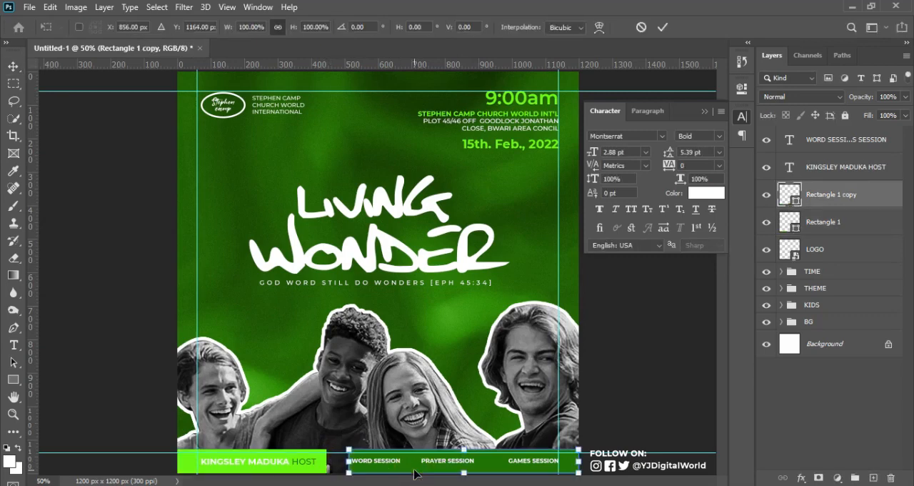
drag(349, 461, 327, 462)
key(Return)
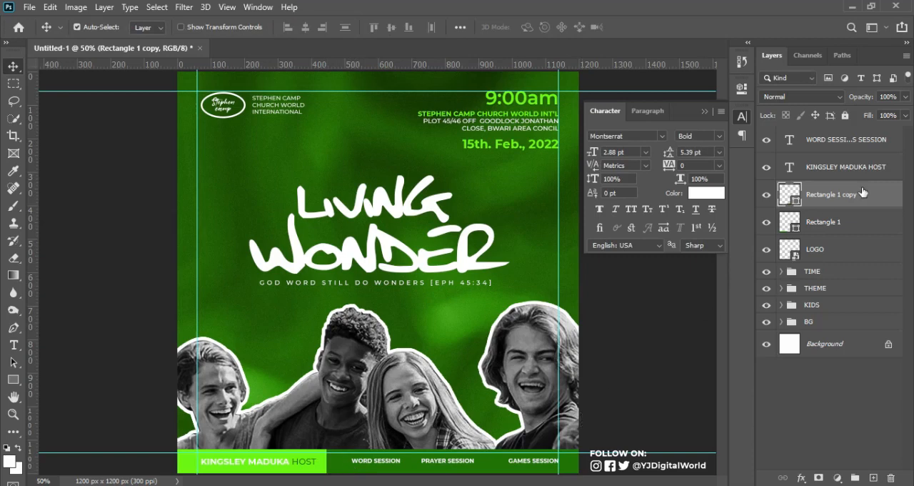
Scale the sessions text line to 112.91% and shift it left inside the dark green bar
click(869, 140)
key(ctrl+t)
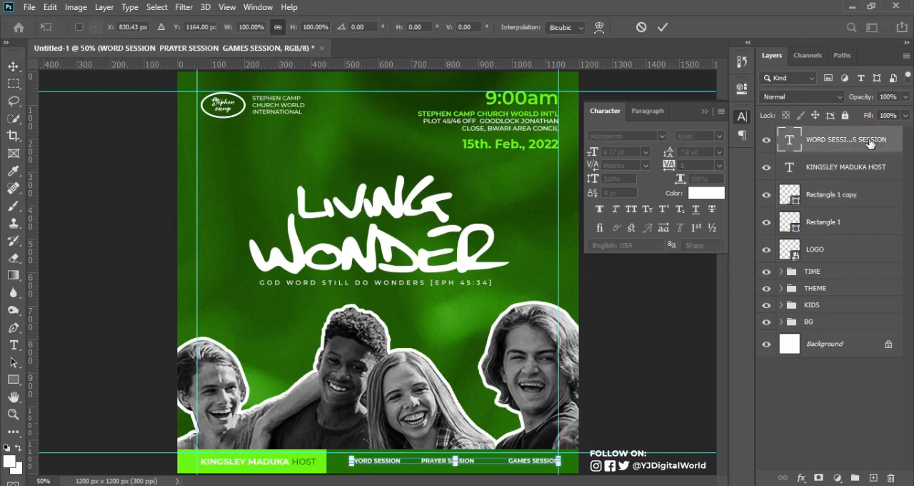
drag(561, 471, 573, 470)
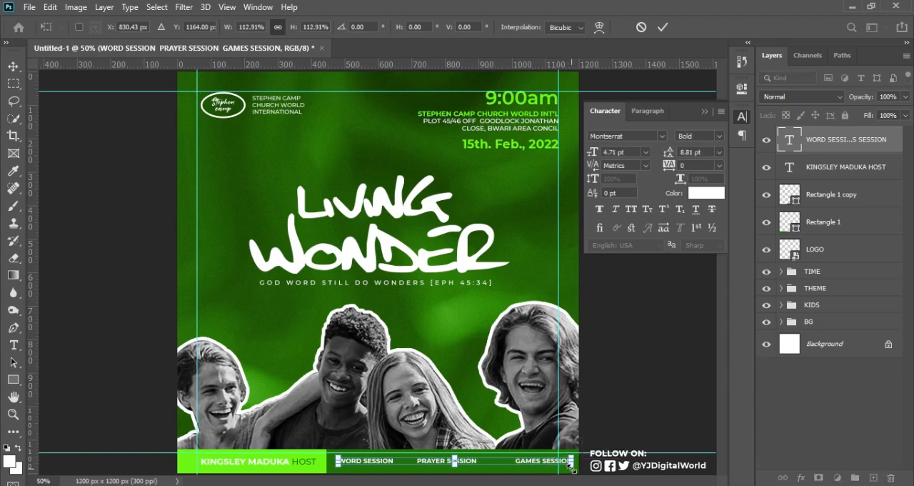
key(Left)
key(Left)
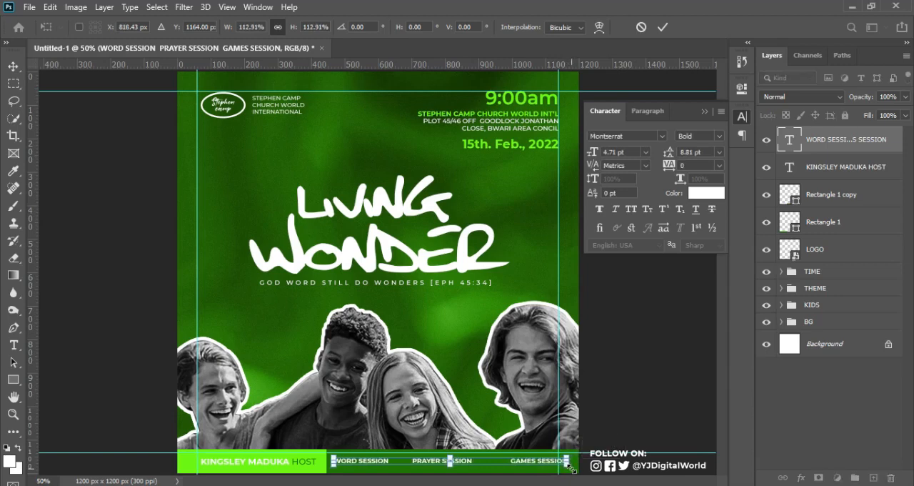
key(Return)
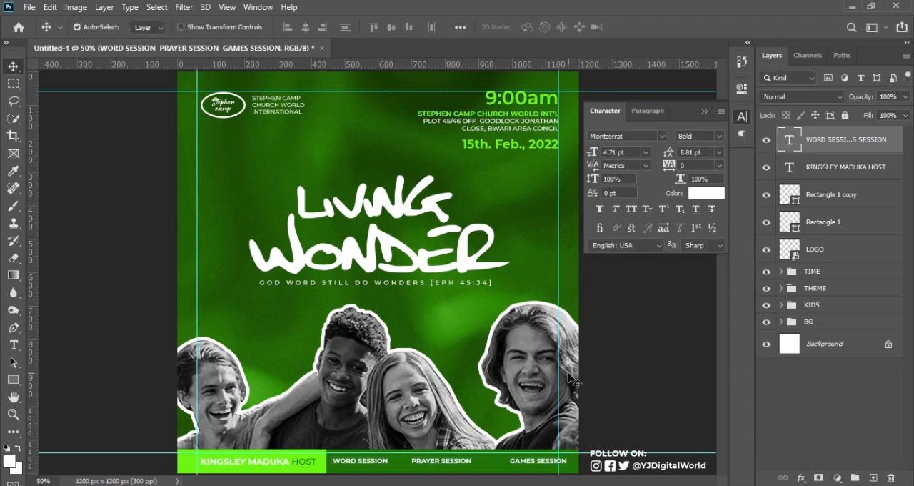
Delete the extra space before GAMES SESSION in the sessions text line
key(t)
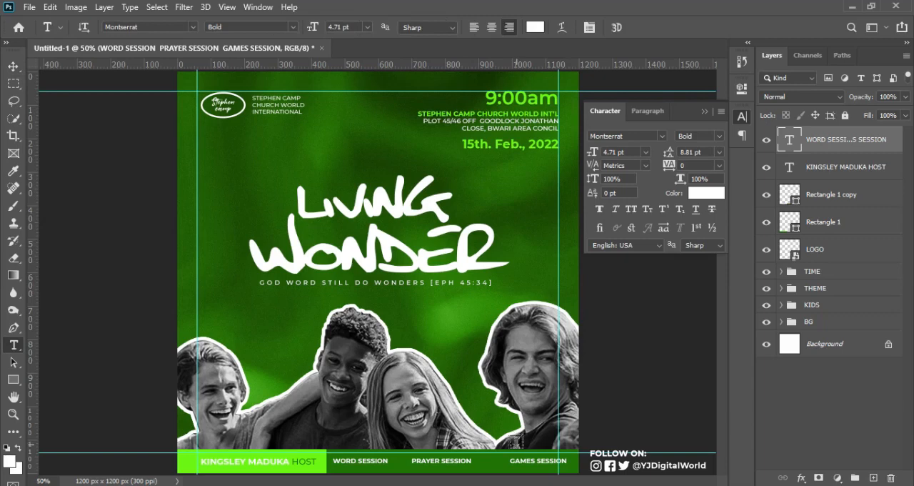
click(512, 461)
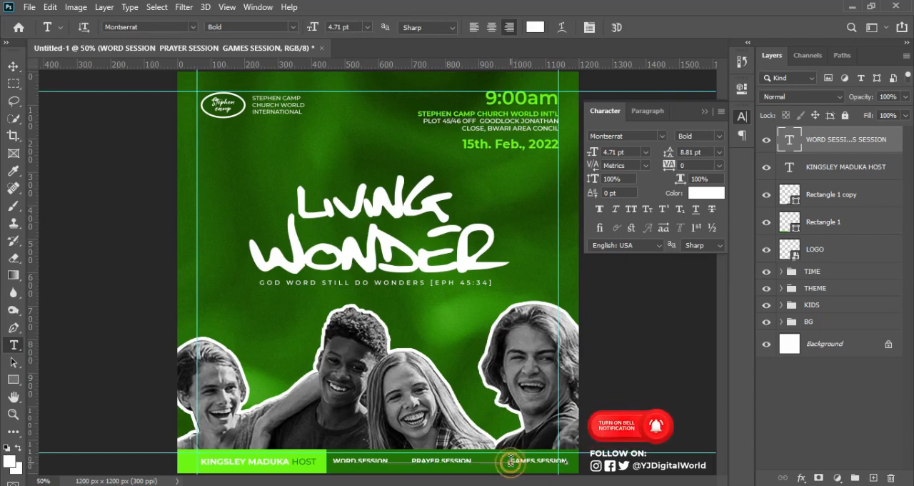
key(BackSpace)
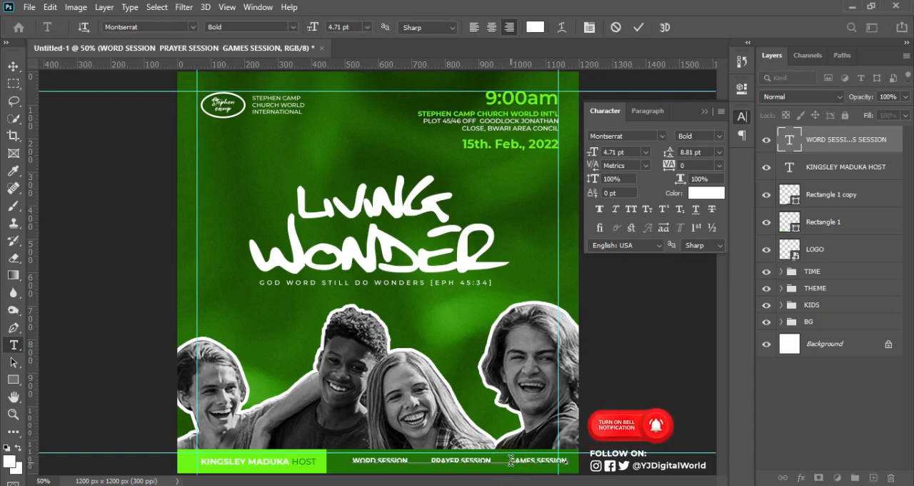
key(ctrl+Return)
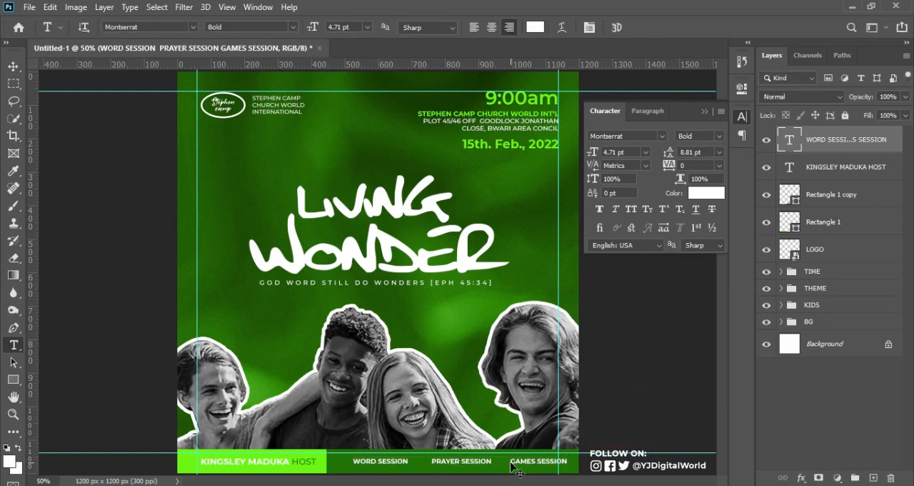
Enlarge the sessions text to 4.88 pt and move it so it ends at the right margin guide
key(ctrl+t)
drag(530, 465, 558, 465)
key(Return)
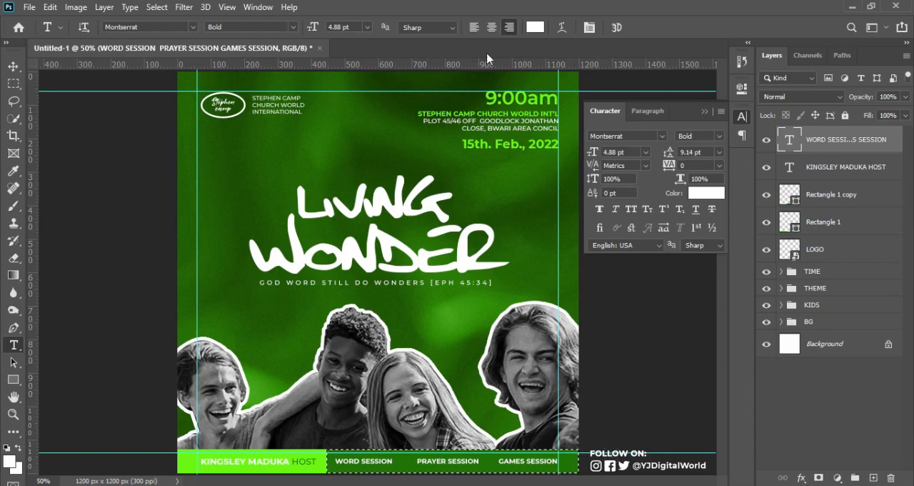
Centre the sessions text vertically within the selected dark green bar and clear the selection
key(v)
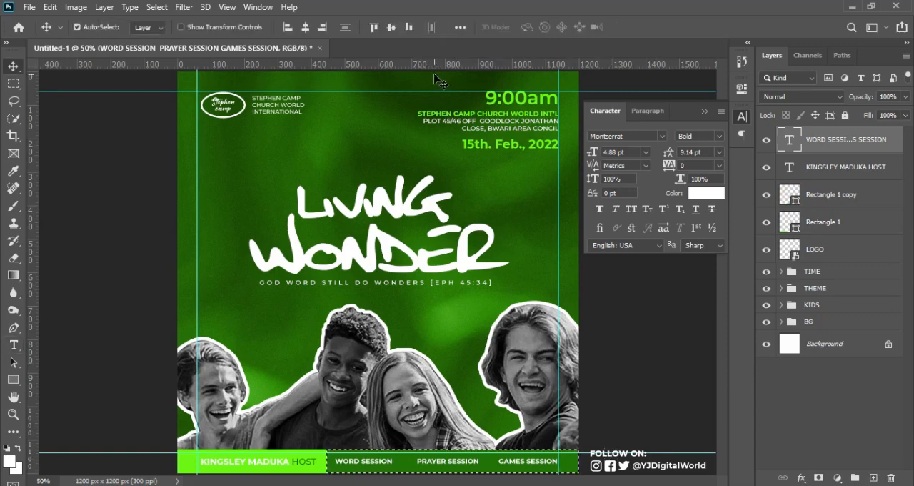
click(390, 28)
click(390, 28)
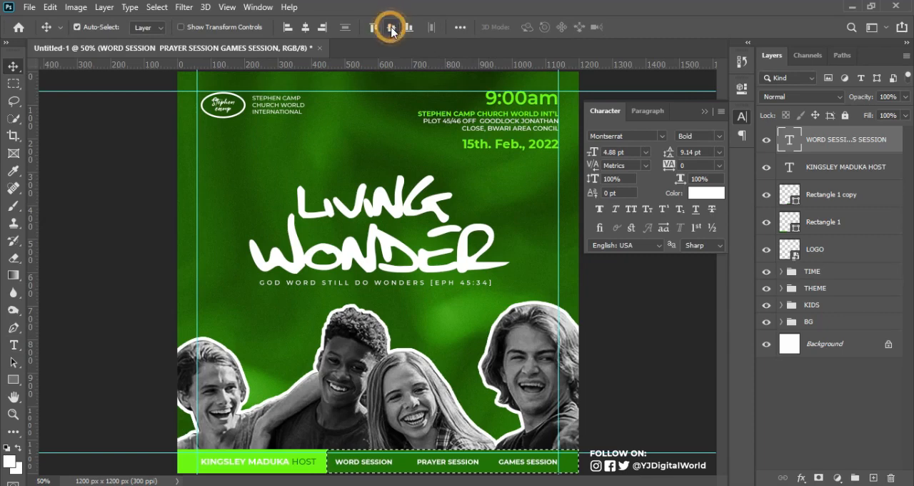
click(391, 28)
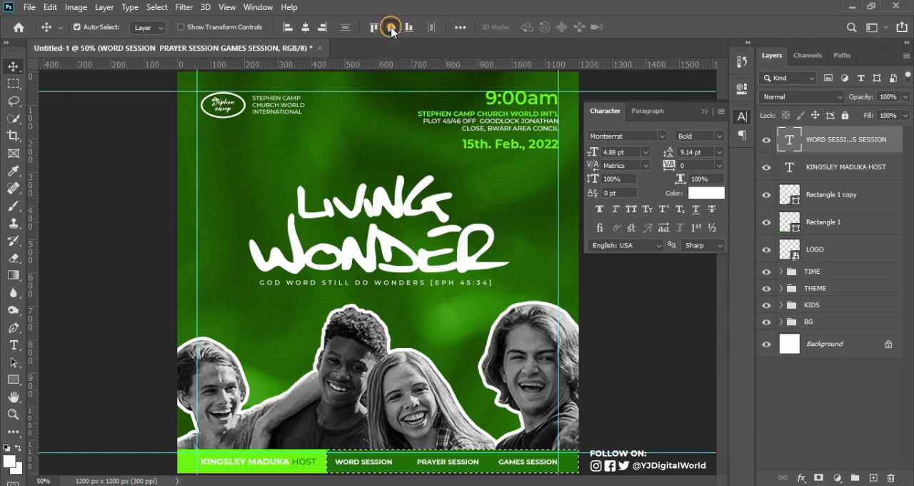
key(ctrl+d)
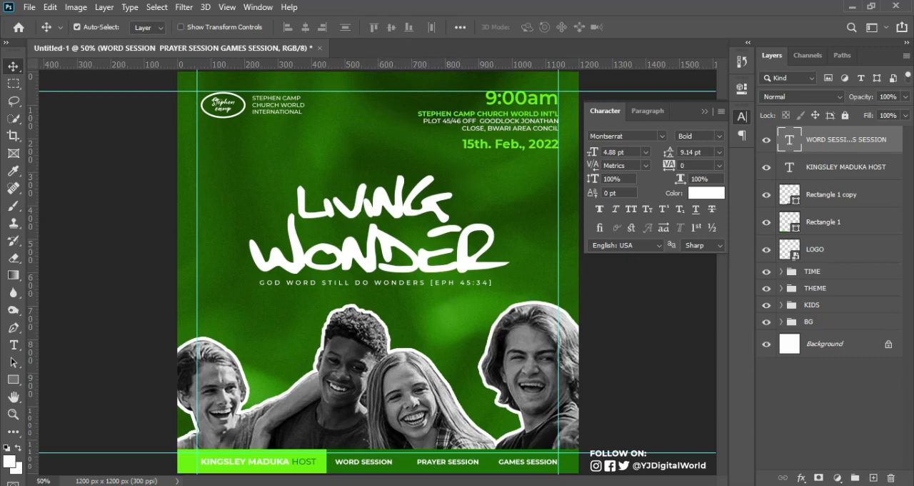
key(t)
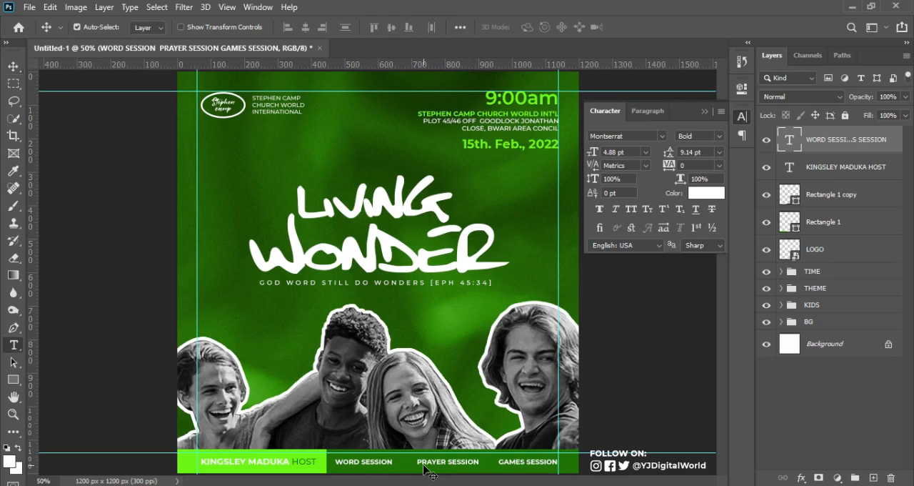
click(416, 462)
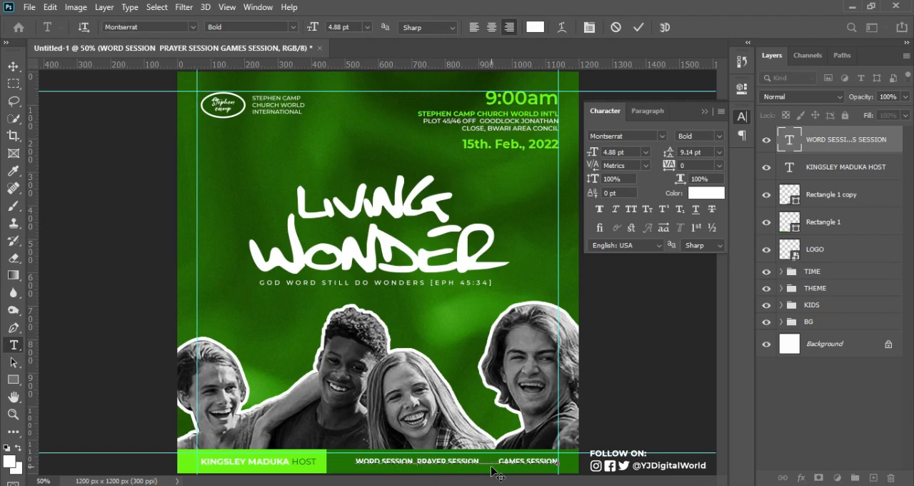
key(ctrl+Return)
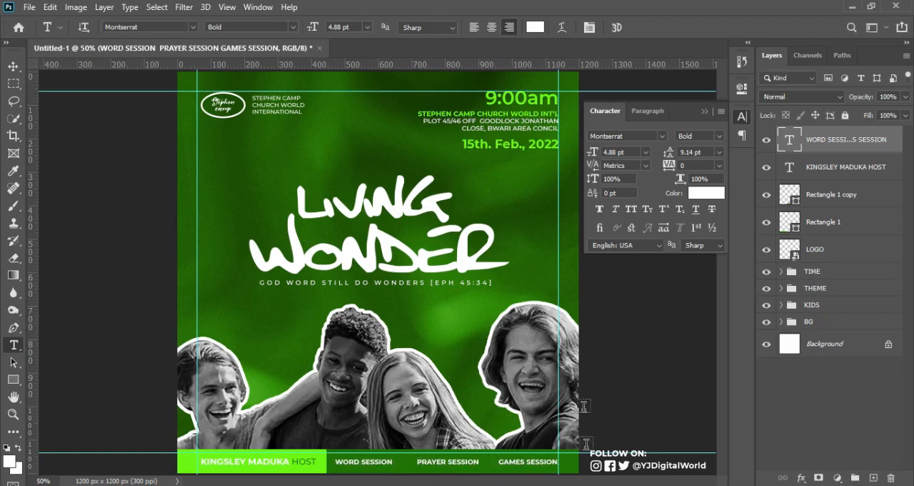
Draw a thin white rectangle 6 px wide and 30 px high with no stroke, beside the WONDER title
click(13, 380)
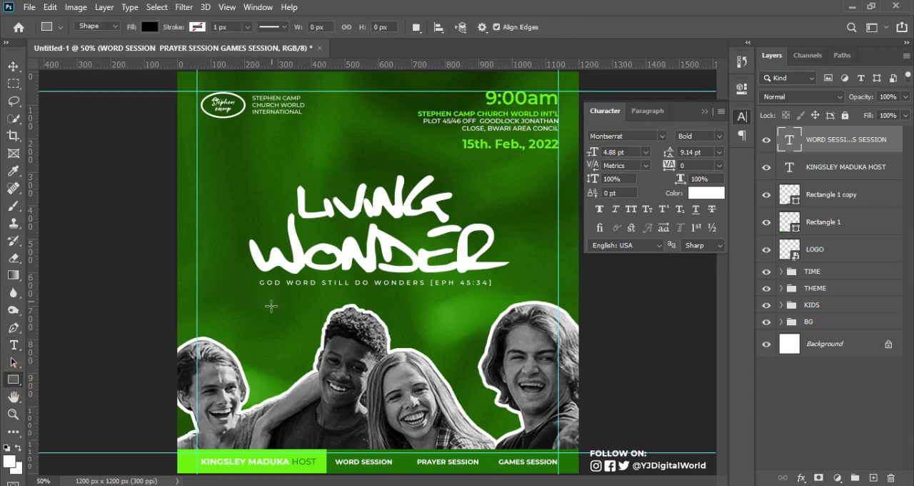
click(149, 27)
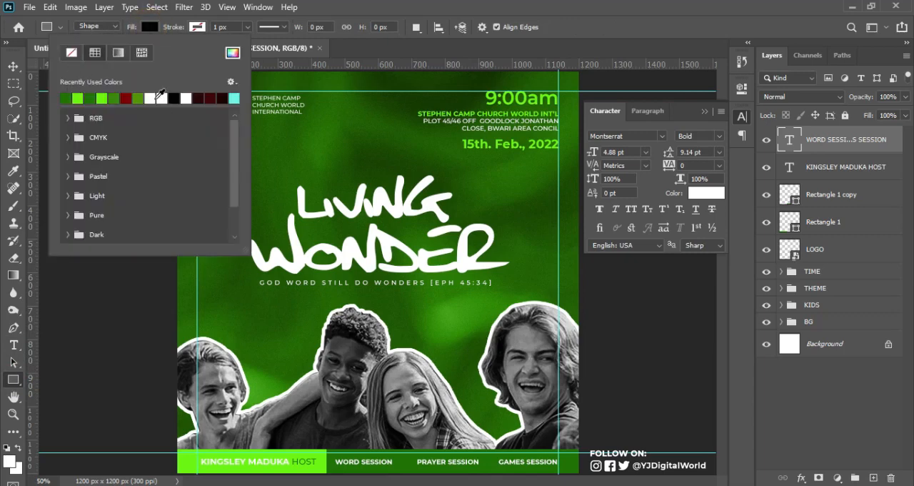
double_click(162, 97)
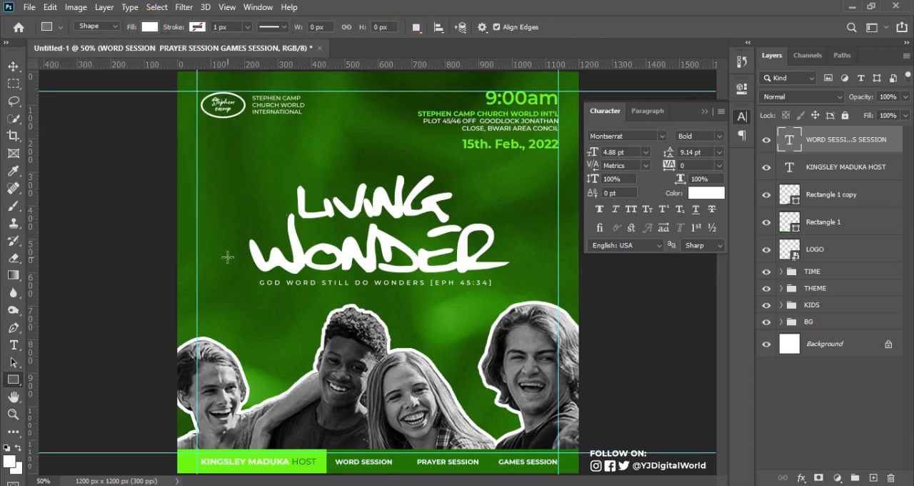
drag(228, 256, 226, 268)
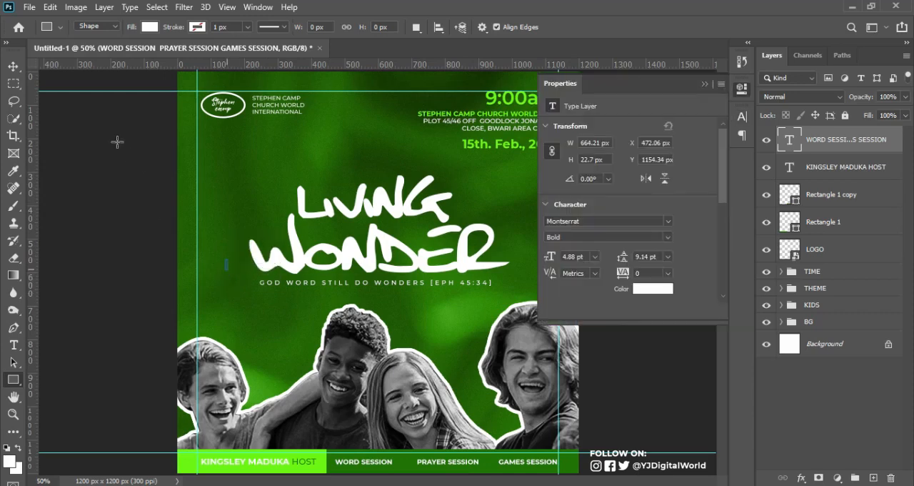
Move the thin white rectangle onto the dark green bar between WORD SESSION and PRAYER SESSION, at about X 674, Y 1149 px
click(13, 67)
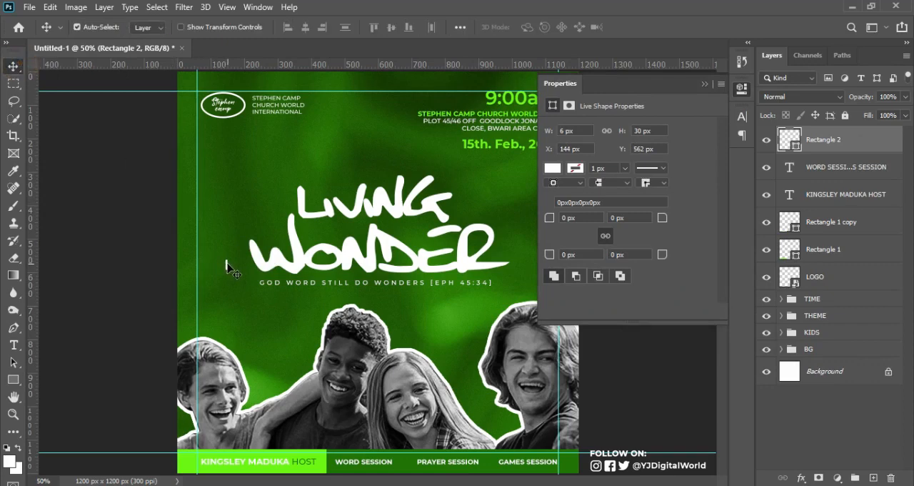
drag(226, 269, 404, 465)
key(ctrl+plus)
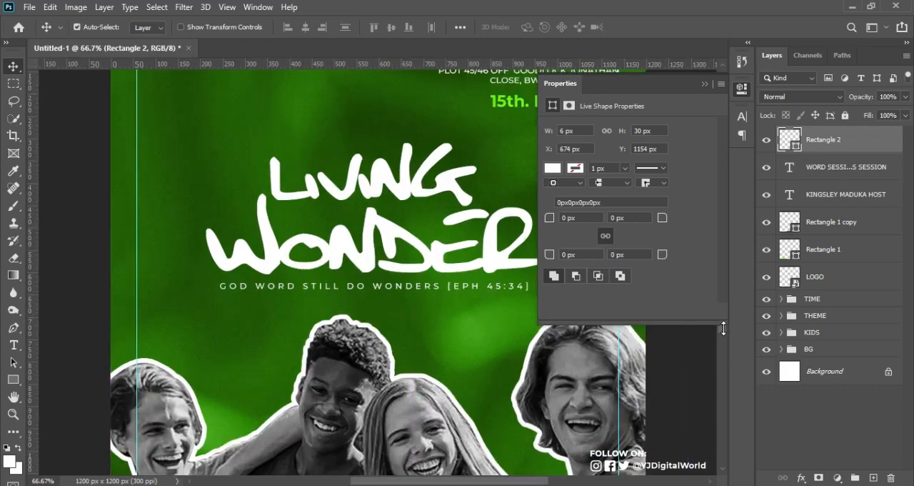
drag(723, 334, 728, 375)
drag(411, 410, 413, 411)
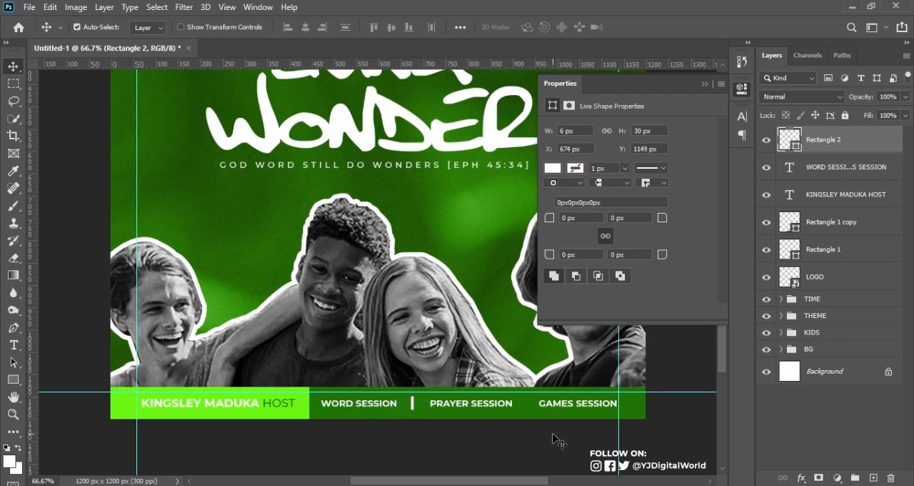
key(ctrl+plus)
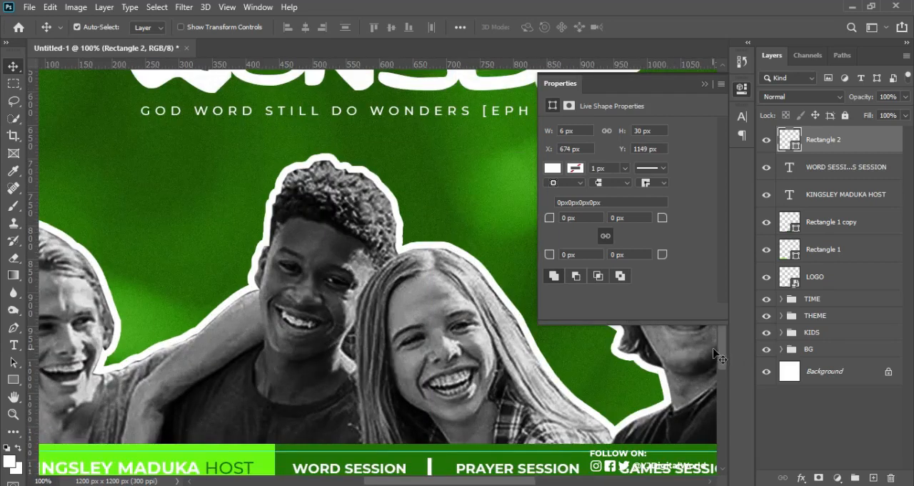
Shorten the thin white divider between WORD SESSION and PRAYER SESSION to about 20.5 px high, keeping it centred in place
drag(724, 357, 726, 380)
key(ctrl+t)
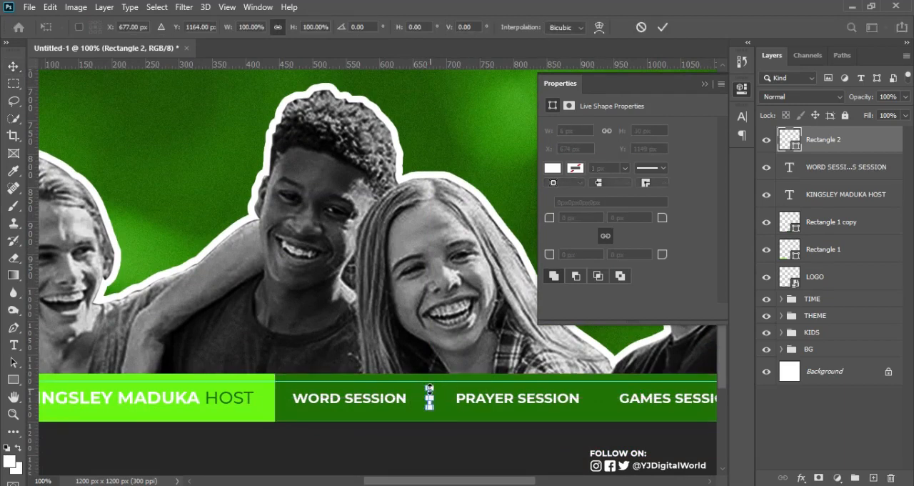
drag(430, 389, 430, 392)
key(Return)
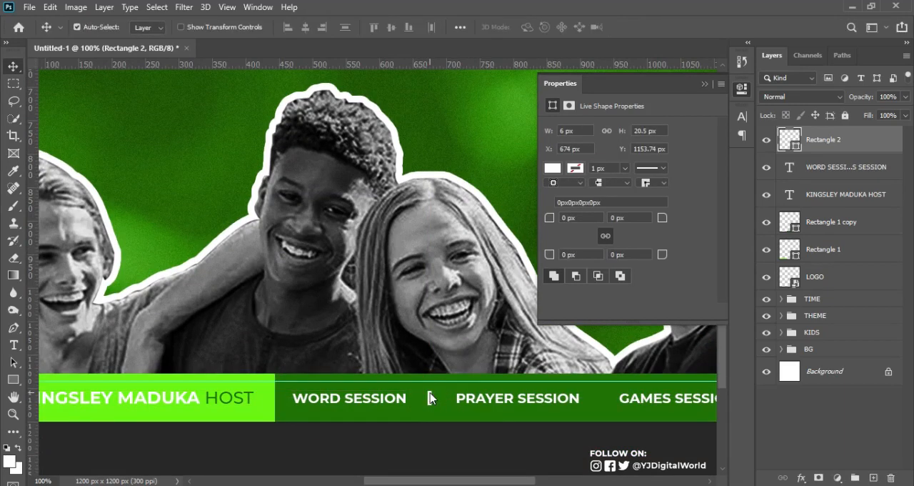
Duplicate the white divider and place the copy between PRAYER SESSION and GAMES SESSION, at about X 932, Y 1154 px
key(ctrl+j)
key(ctrl+t)
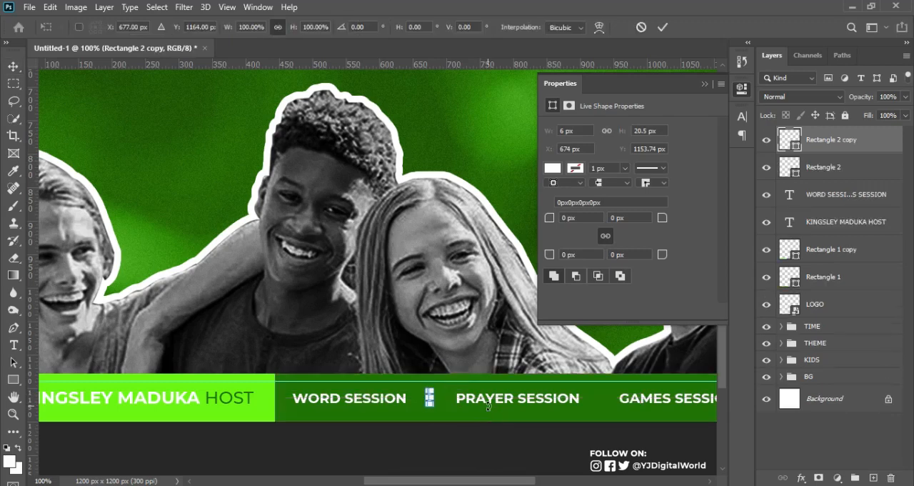
drag(431, 401, 603, 414)
key(Return)
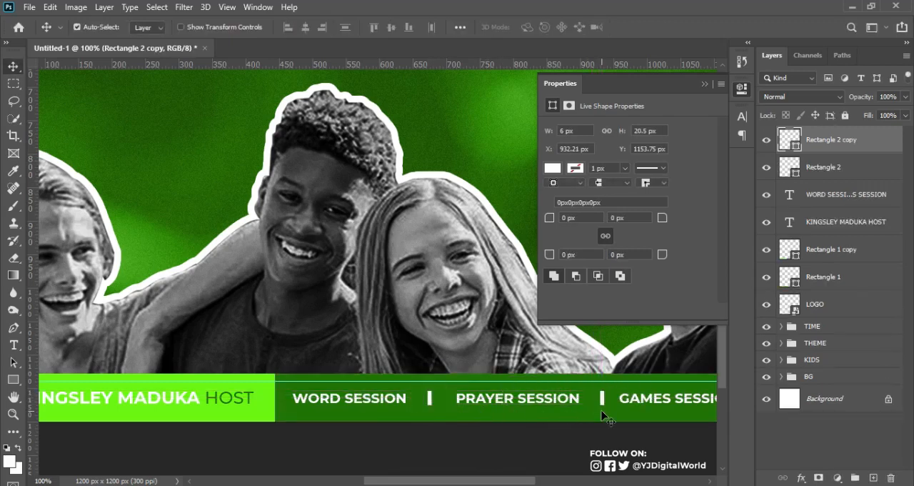
Enlarge the THEME group with the LIVING WONDER title and tagline about its centre, and nudge it down about 3 px
key(ctrl+minus)
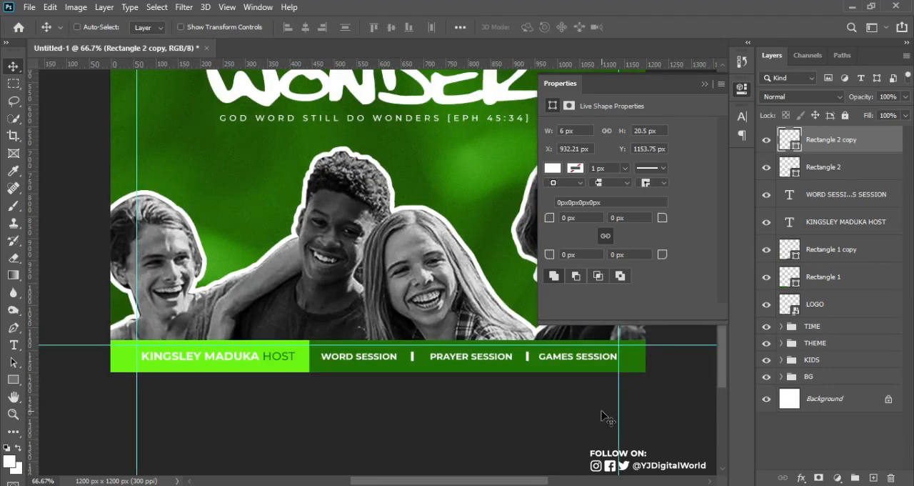
key(ctrl+minus)
key(ctrl+minus)
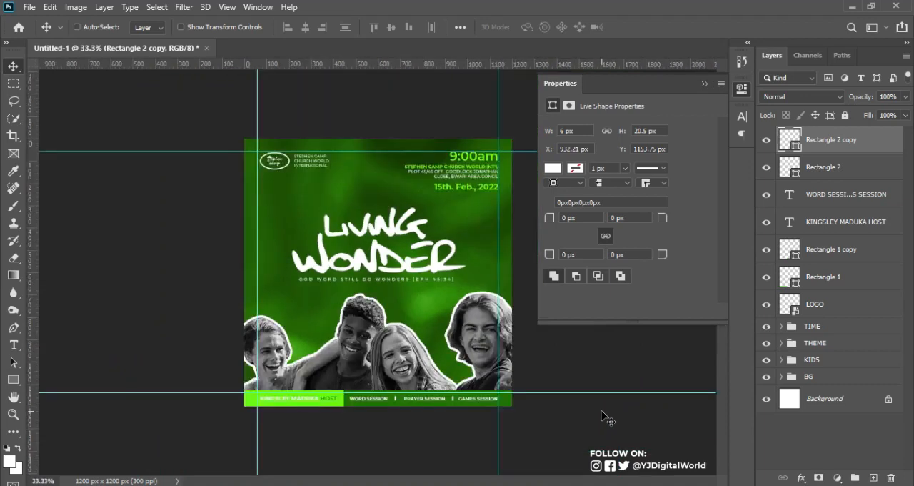
key(ctrl+plus)
click(704, 85)
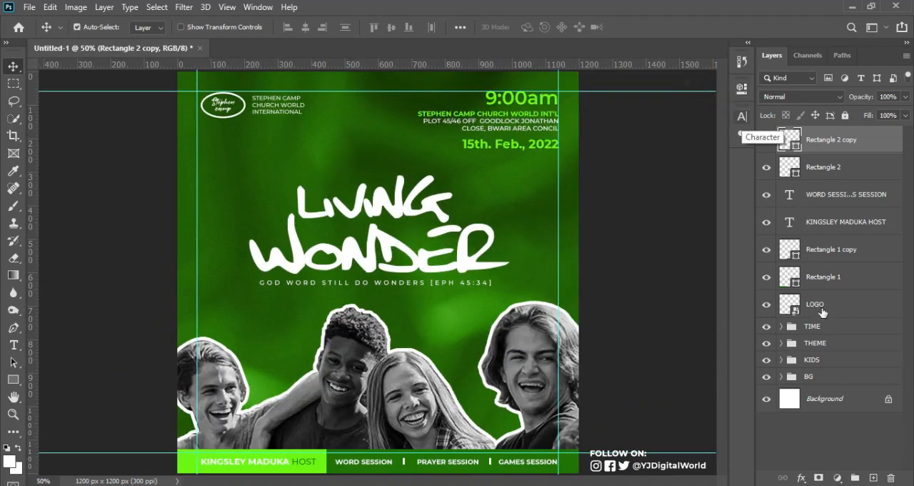
click(821, 343)
key(ctrl+t)
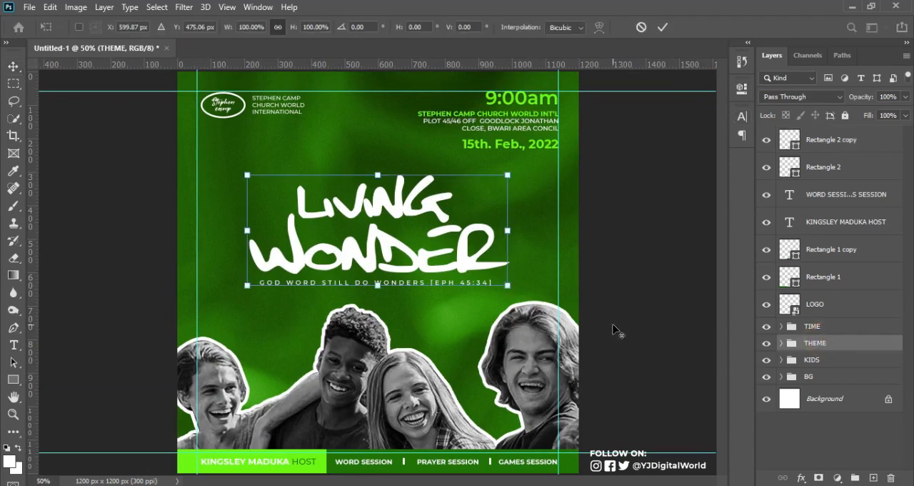
drag(509, 286, 529, 300)
key(Return)
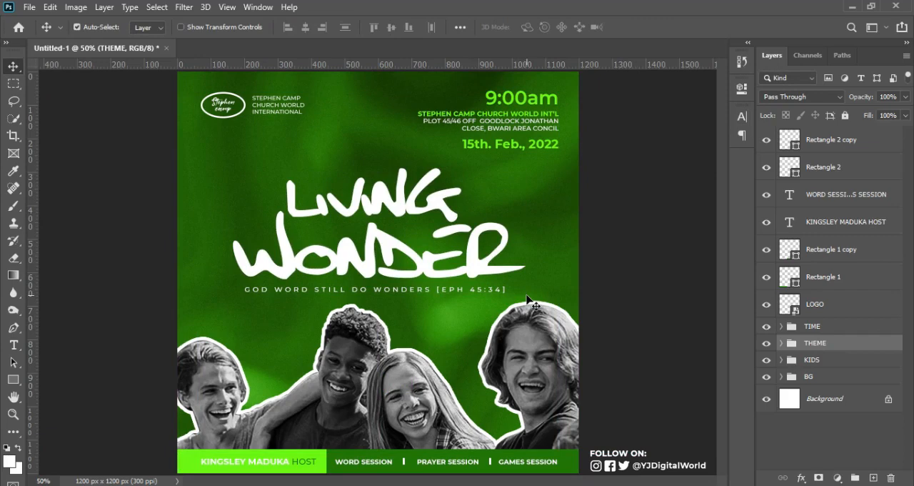
key(Down)
key(Down)
key(Down)
key(Down)
key(Down)
key(Down)
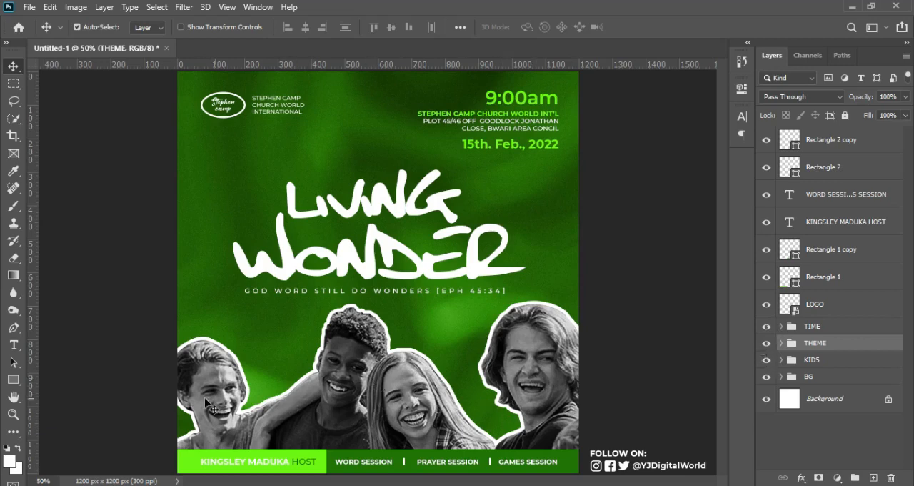
Hide the KIDS group and place the Untitled-1Q image from the DAVID WORD folder at full canvas size above the THEME group
click(767, 361)
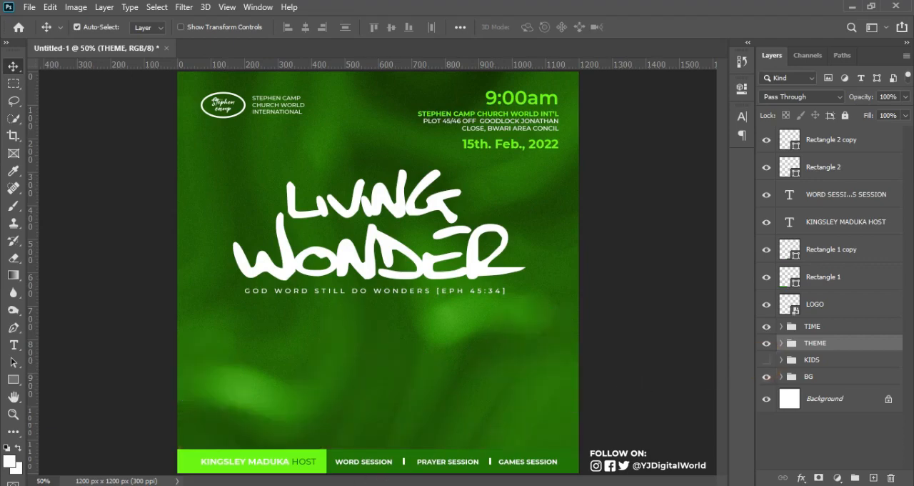
click(334, 485)
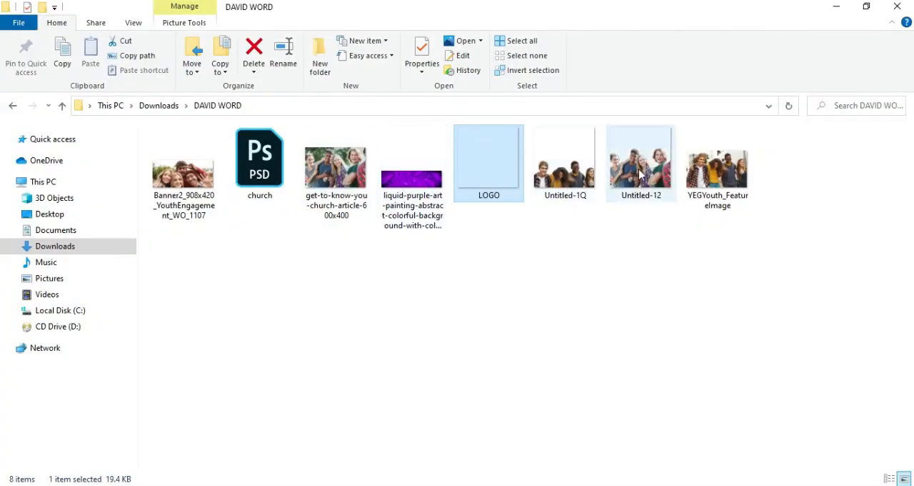
double_click(570, 153)
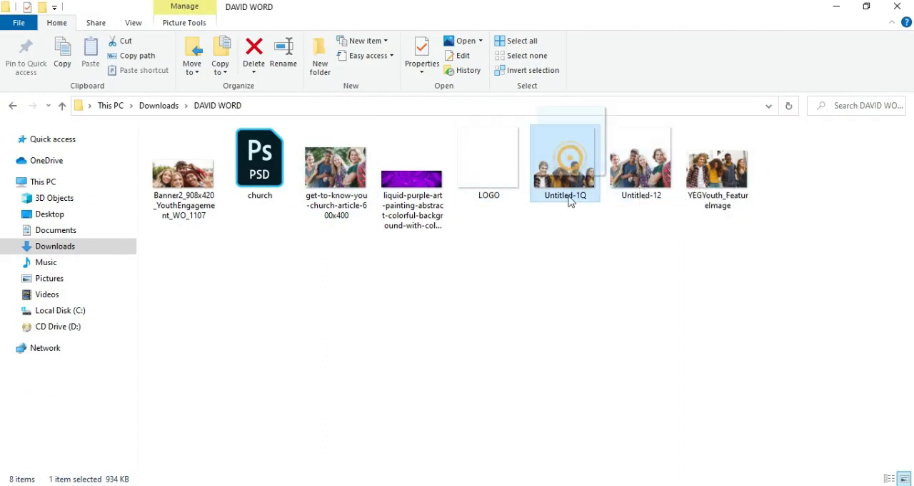
drag(569, 153, 405, 415)
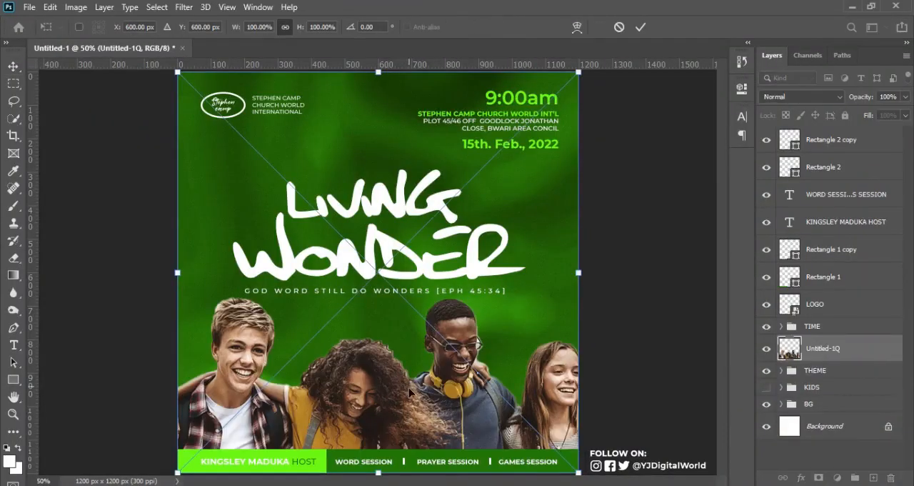
key(Return)
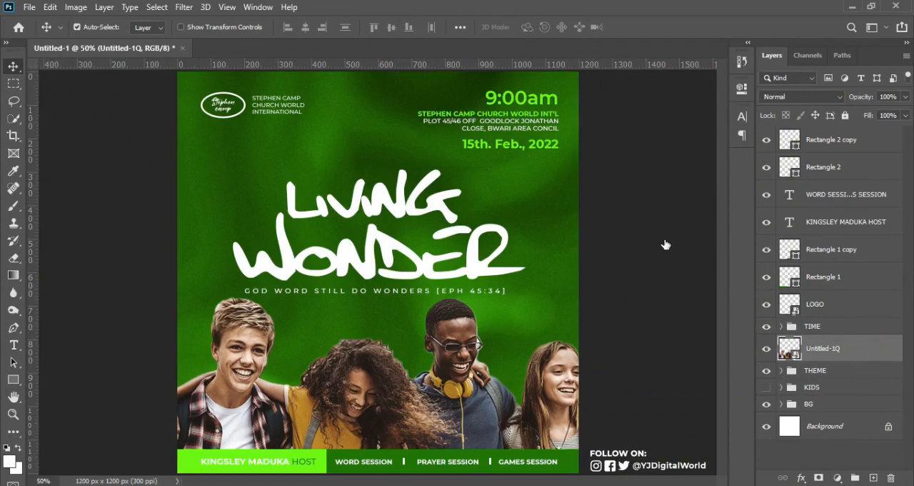
Add a white 10 px outside stroke at 100% opacity to the Untitled-1Q layer and collapse its effects list
key(space)
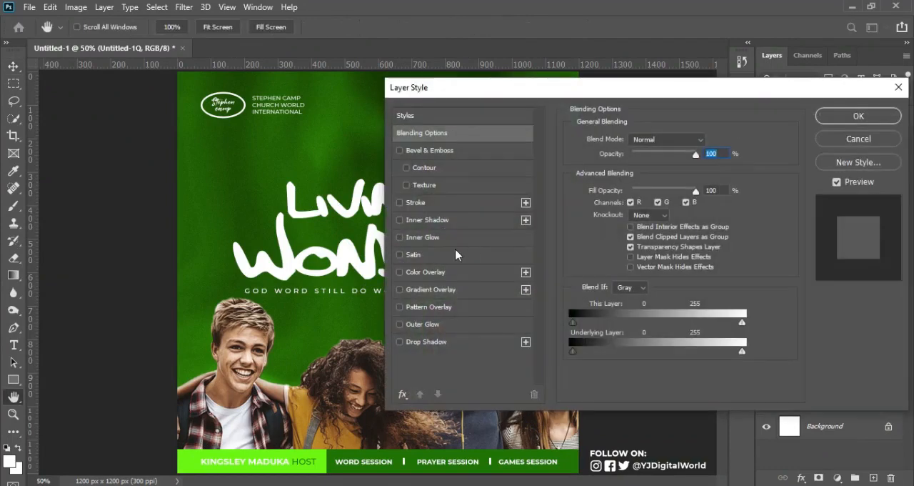
click(420, 202)
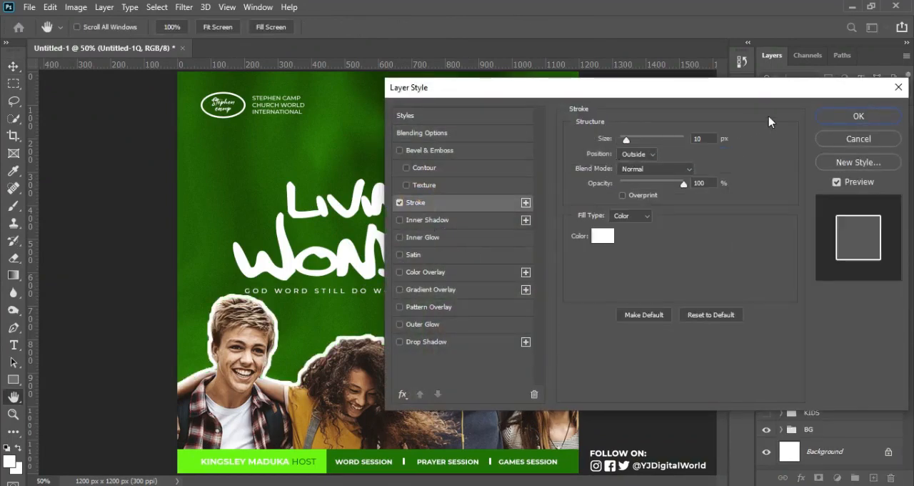
click(858, 118)
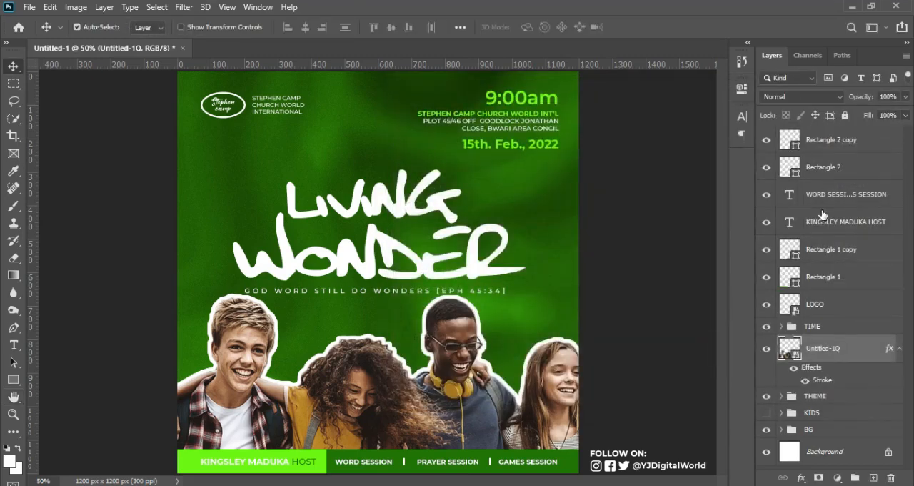
click(901, 349)
Compare the flyer with the Untitled-1Q photo and with the KIDS group by switching their visibility back and forth
click(767, 348)
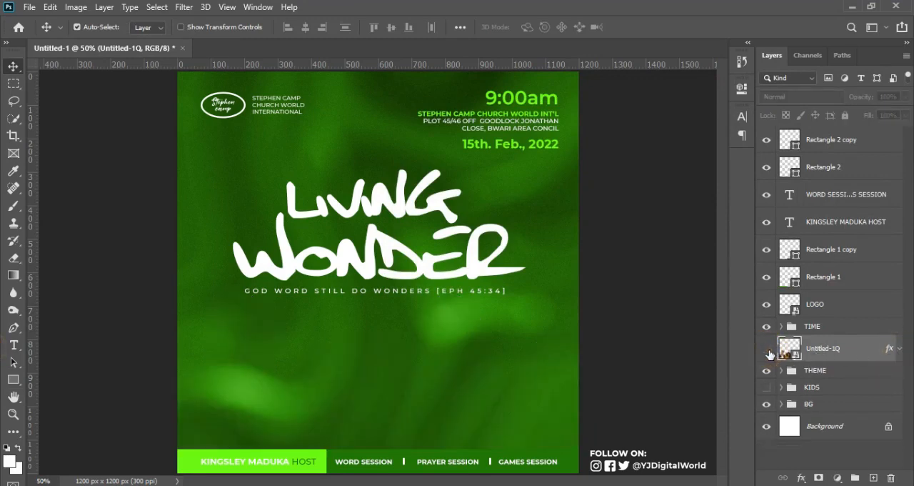
click(767, 349)
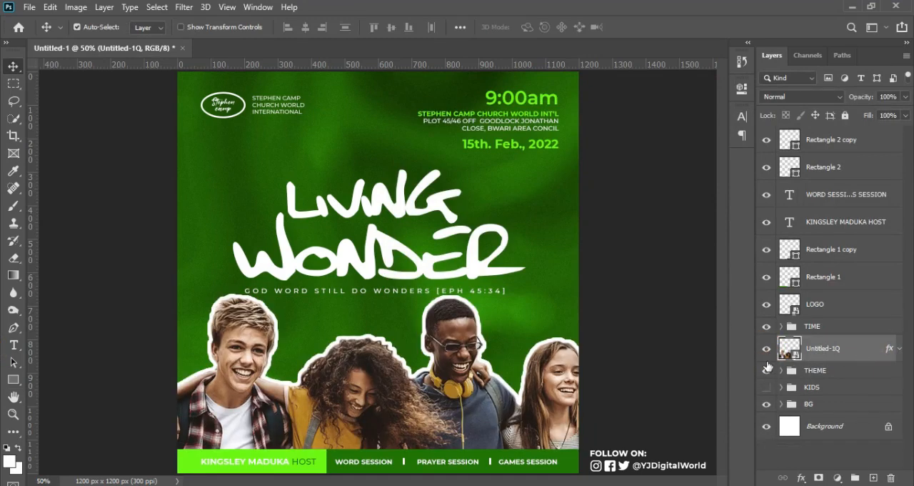
click(766, 349)
click(767, 387)
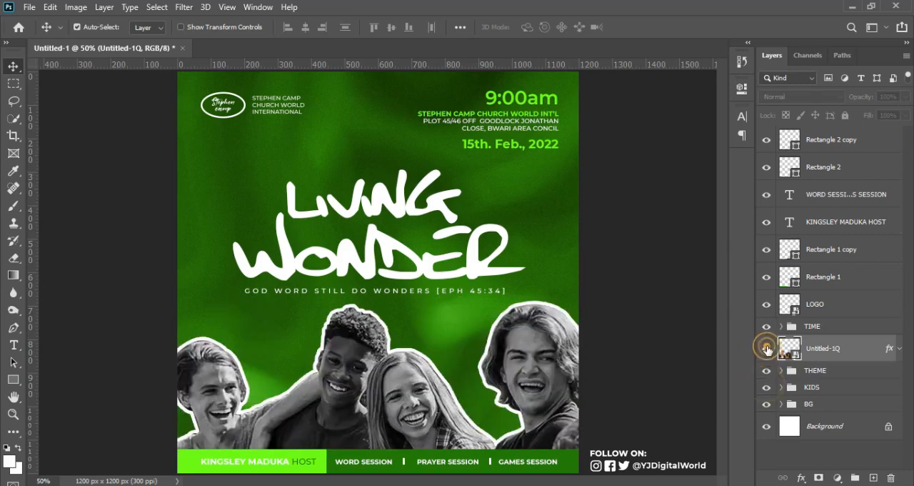
click(767, 349)
click(767, 349)
click(767, 349)
click(767, 387)
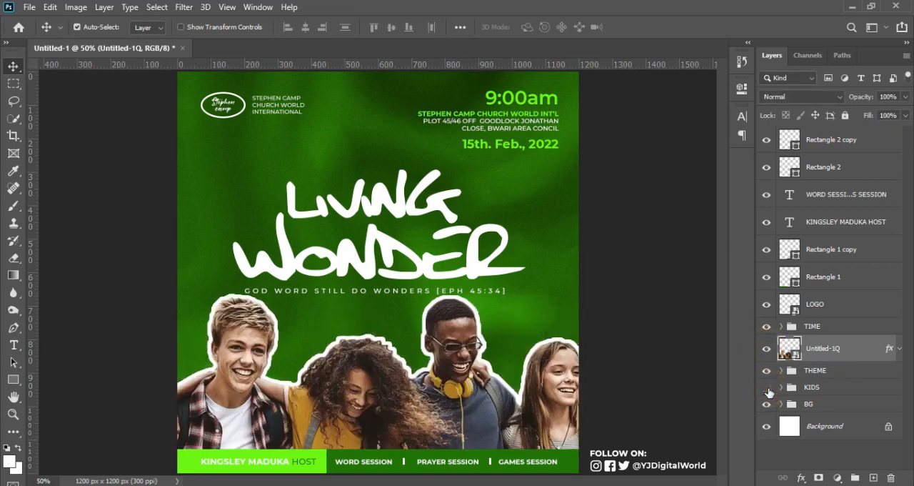
click(767, 388)
click(767, 388)
Switch the flyer back to the black-and-white youth photo by hiding the Untitled-1Q layer and showing the KIDS group
click(766, 348)
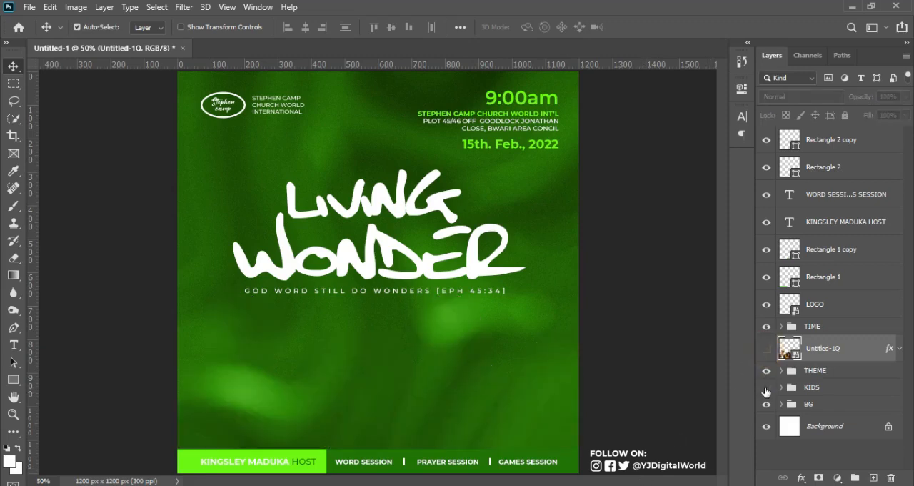
click(767, 388)
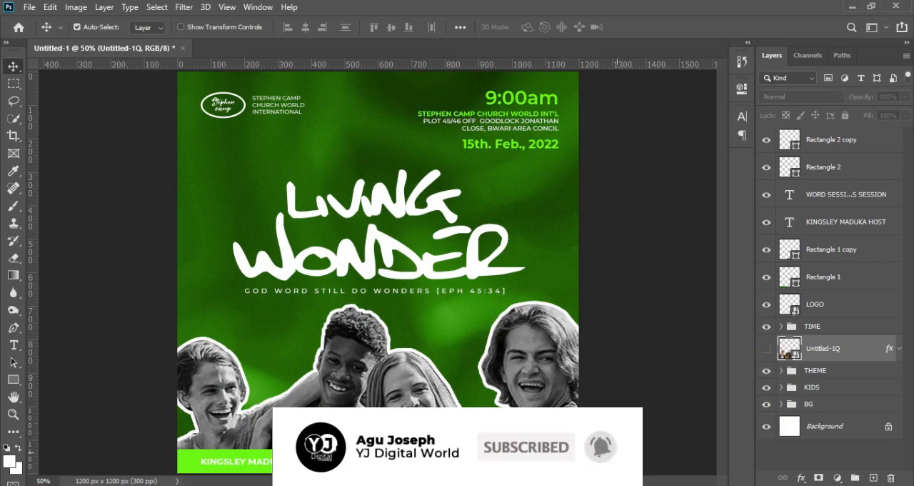
click(767, 387)
click(767, 348)
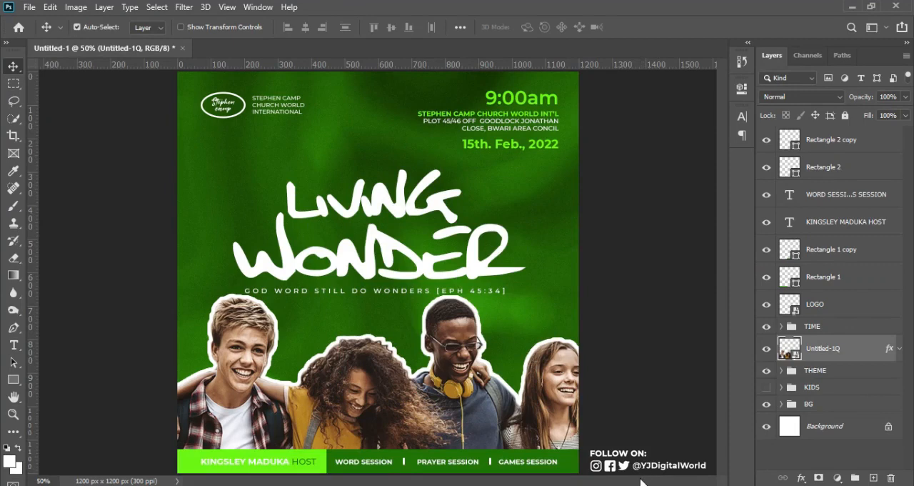
click(767, 348)
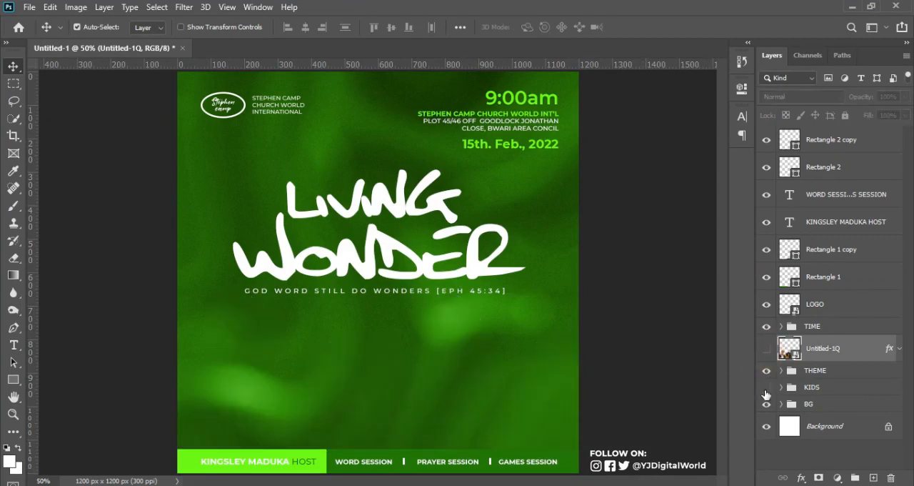
click(767, 387)
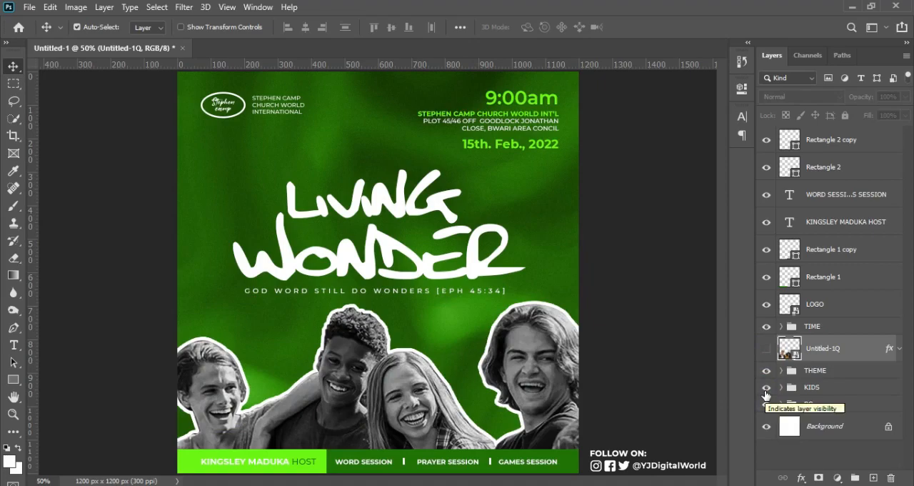